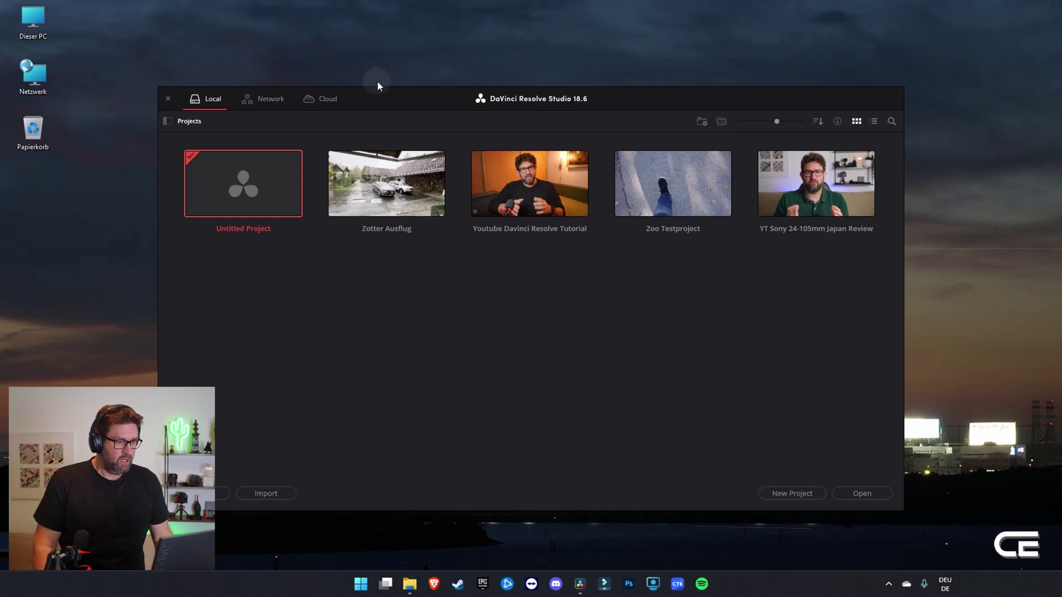
Step: Open the untitled project from the project manager and switch to the Edit page
{"action": "left_click_drag", "start_coordinate": [376, 95], "coordinate": [375, 67]}
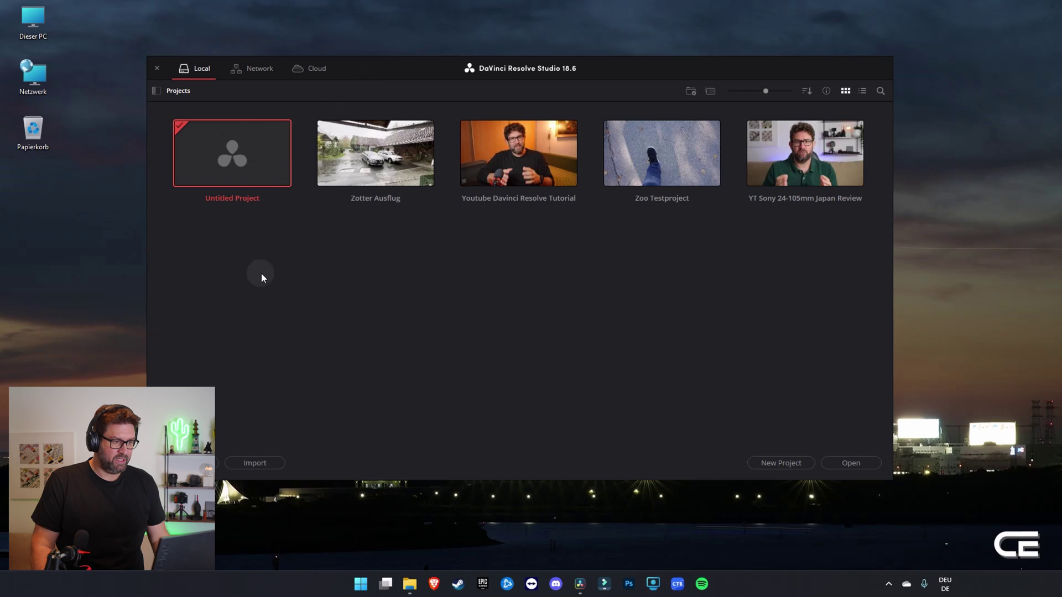
{"action": "double_click", "coordinate": [249, 161]}
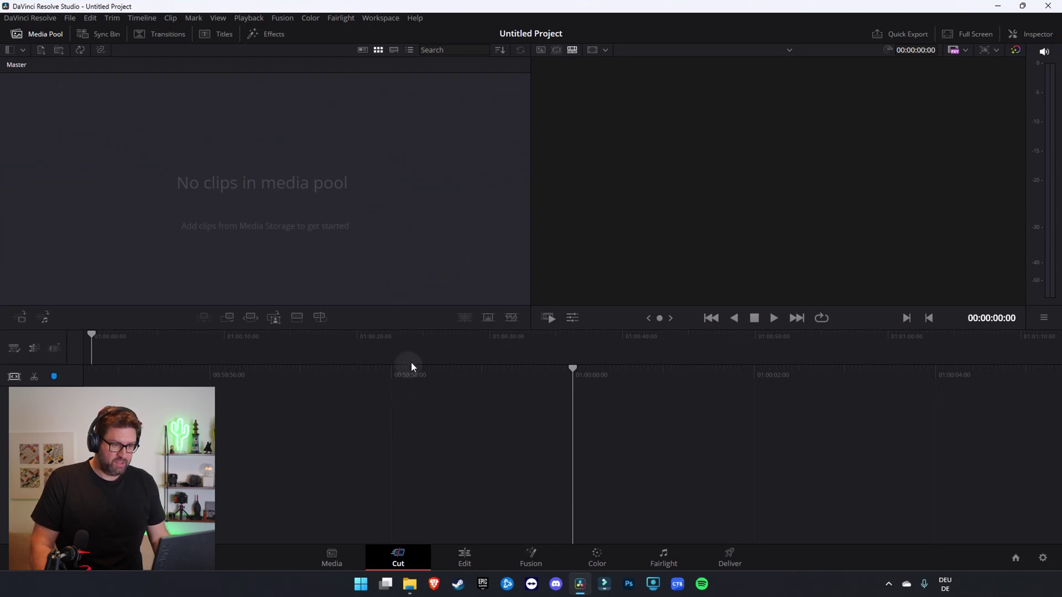
{"action": "left_click", "coordinate": [465, 558]}
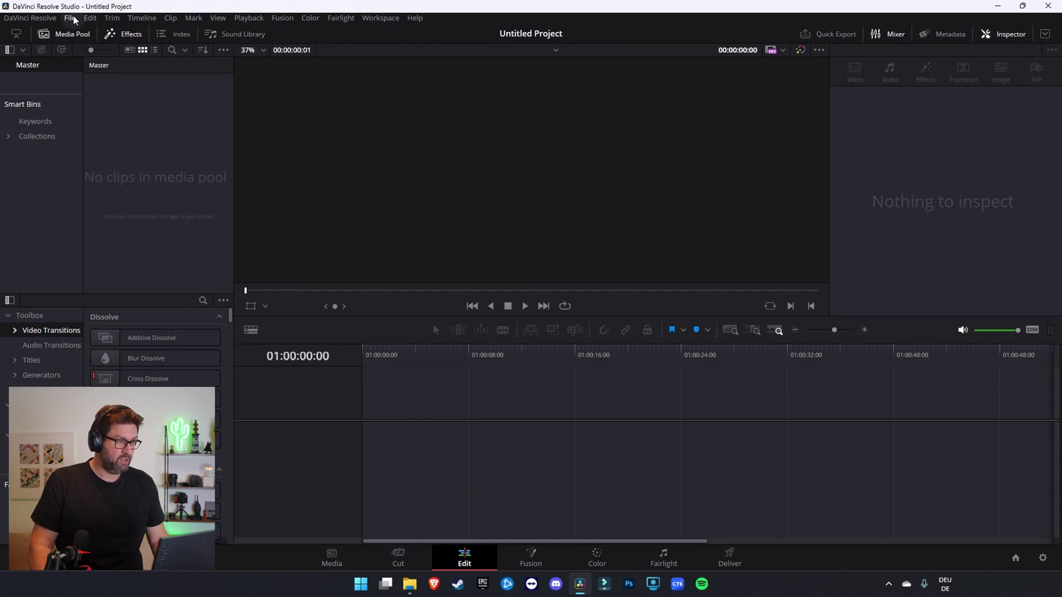
Step: Set the project's timeline resolution to 3840 x 2160 Ultra HD and its timeline frame rate to 25 fps, and save the settings
{"action": "left_click", "coordinate": [72, 18]}
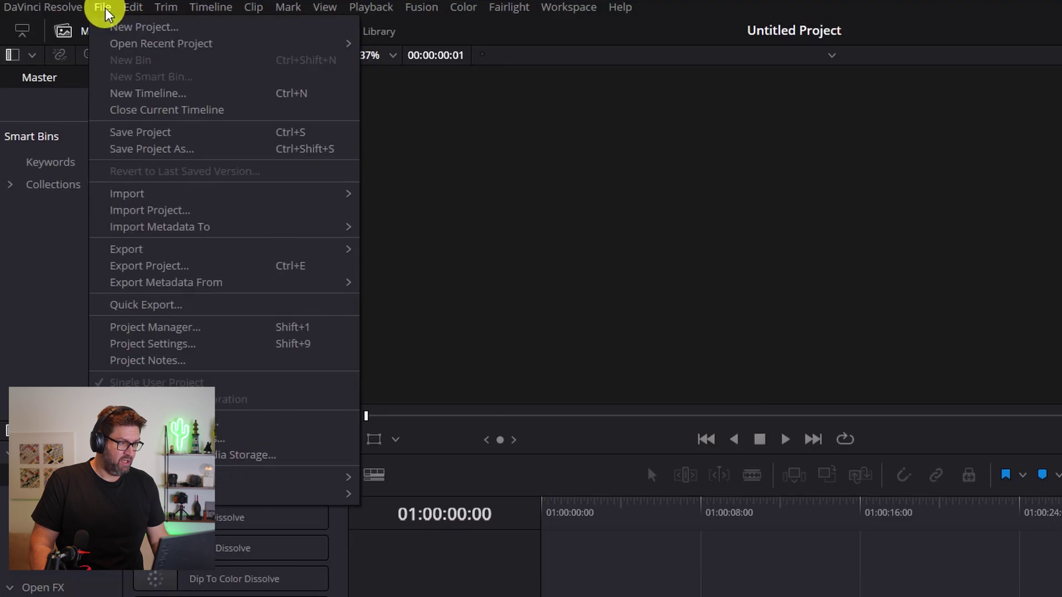
{"action": "left_click", "coordinate": [190, 344]}
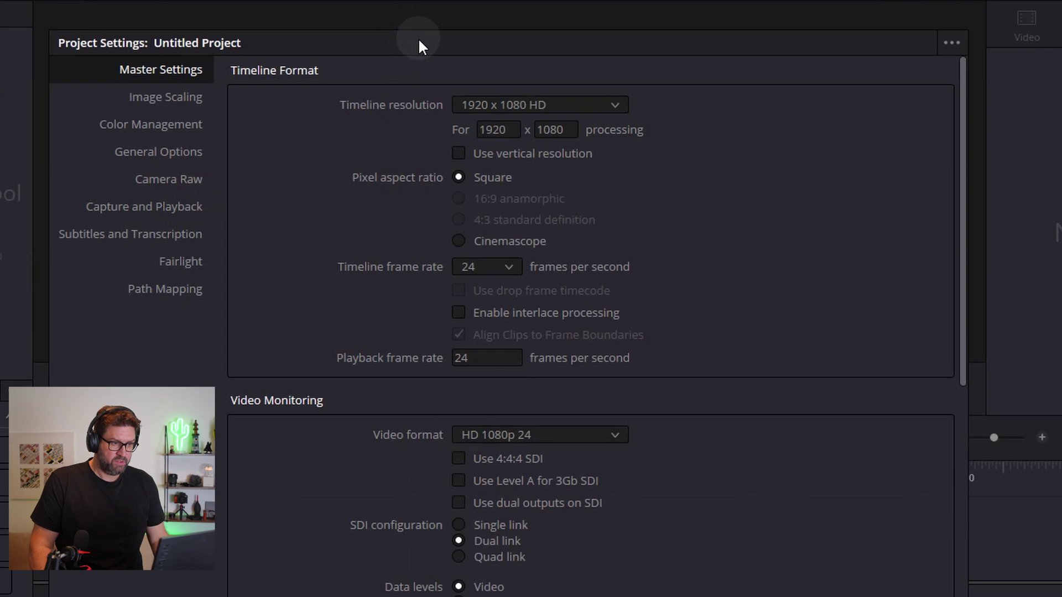
{"action": "left_click", "coordinate": [581, 105]}
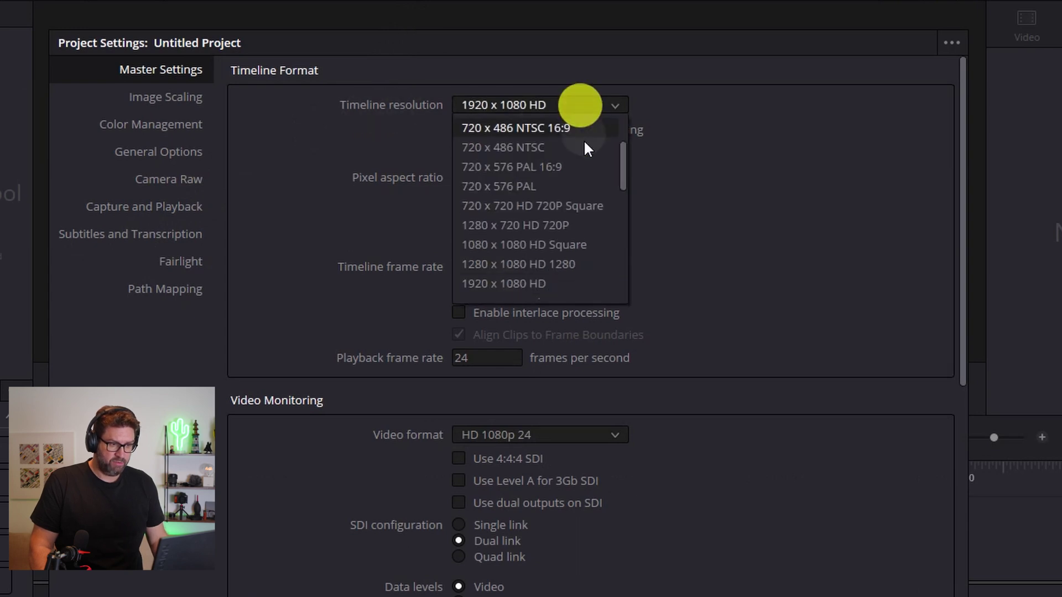
{"action": "scroll", "coordinate": [590, 276], "scroll_direction": "down", "scroll_amount": 2}
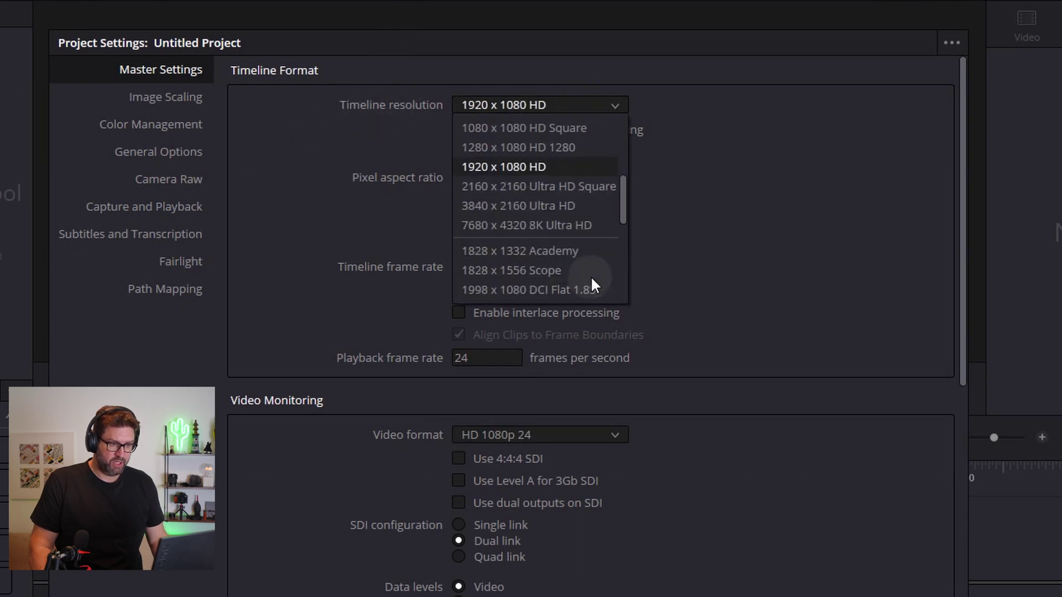
{"action": "left_click", "coordinate": [584, 208]}
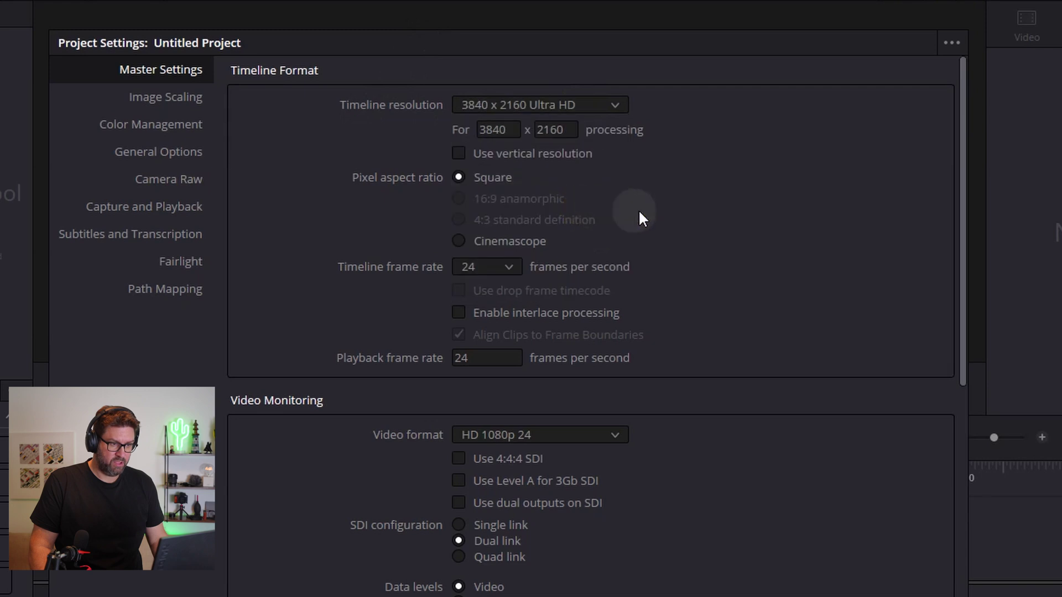
{"action": "left_click", "coordinate": [509, 267]}
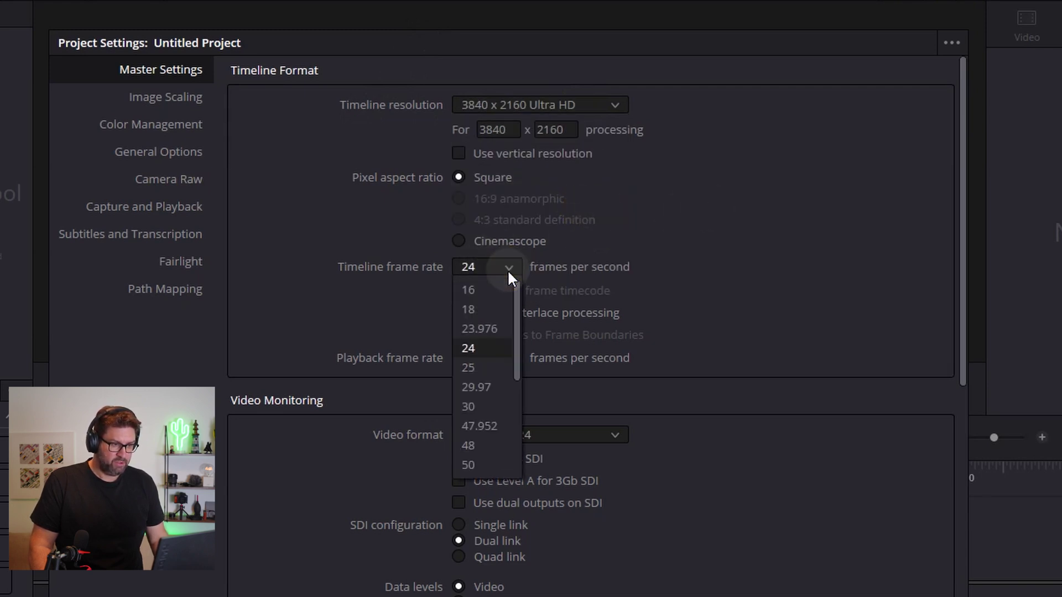
{"action": "left_click", "coordinate": [495, 367]}
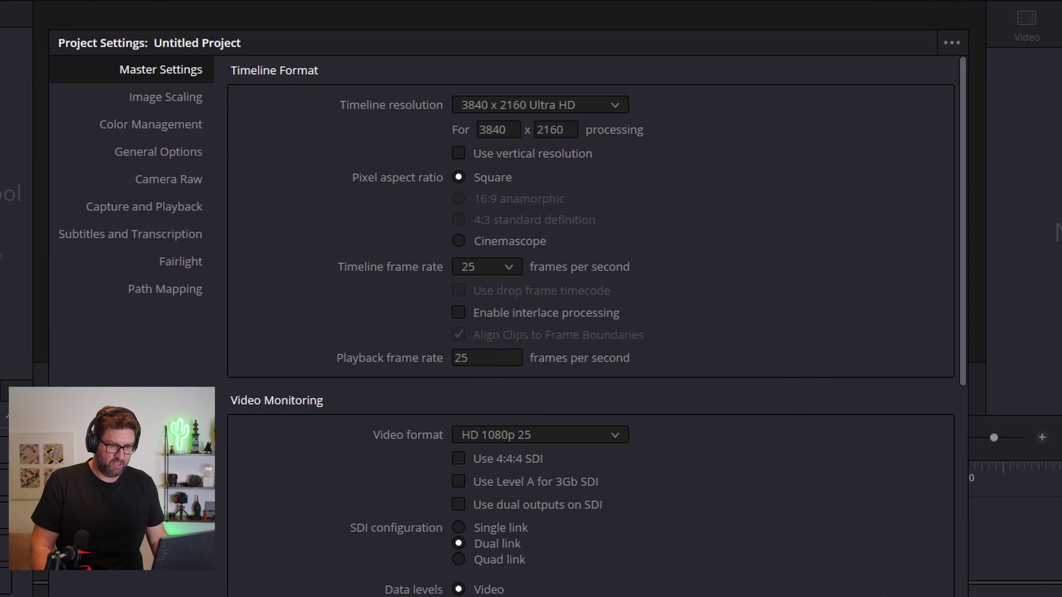
{"action": "left_click", "coordinate": [774, 502]}
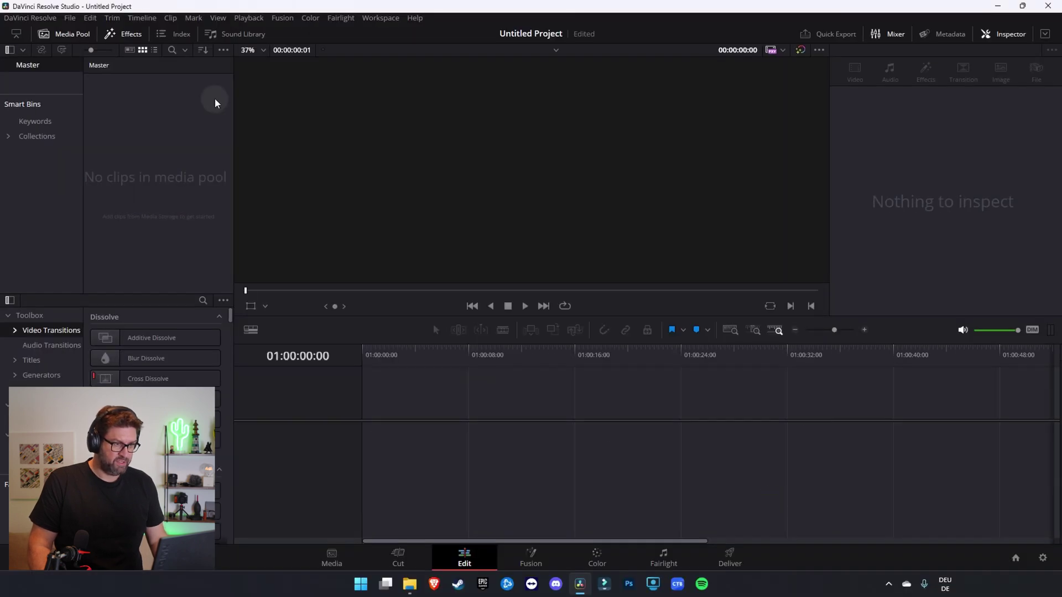
Step: Save the project under the name SlowMotionTest
{"action": "left_click", "coordinate": [69, 18]}
{"action": "left_click", "coordinate": [118, 113]}
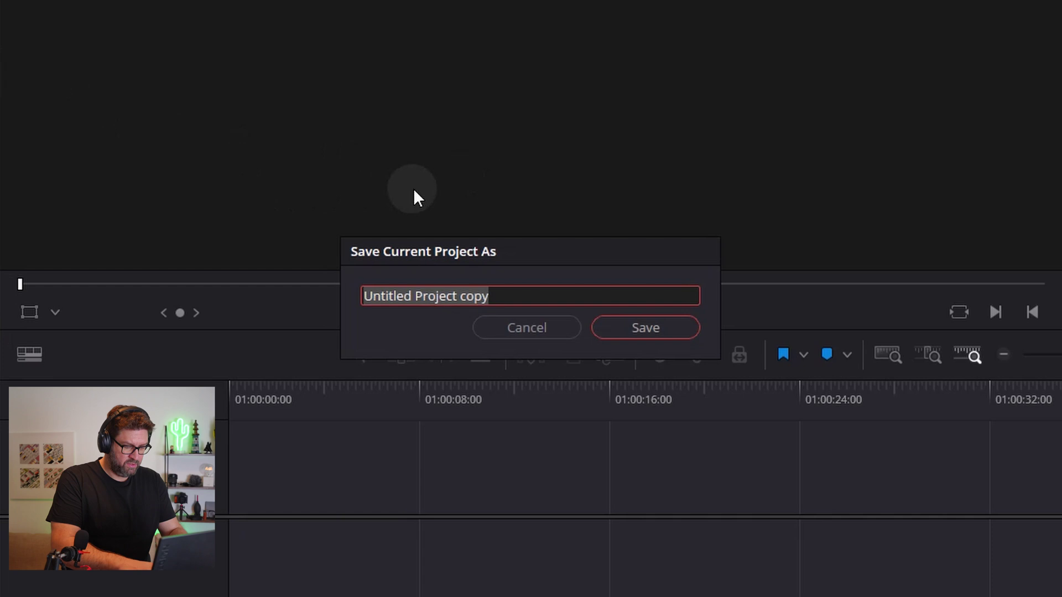
{"action": "type", "text": "Sl"}
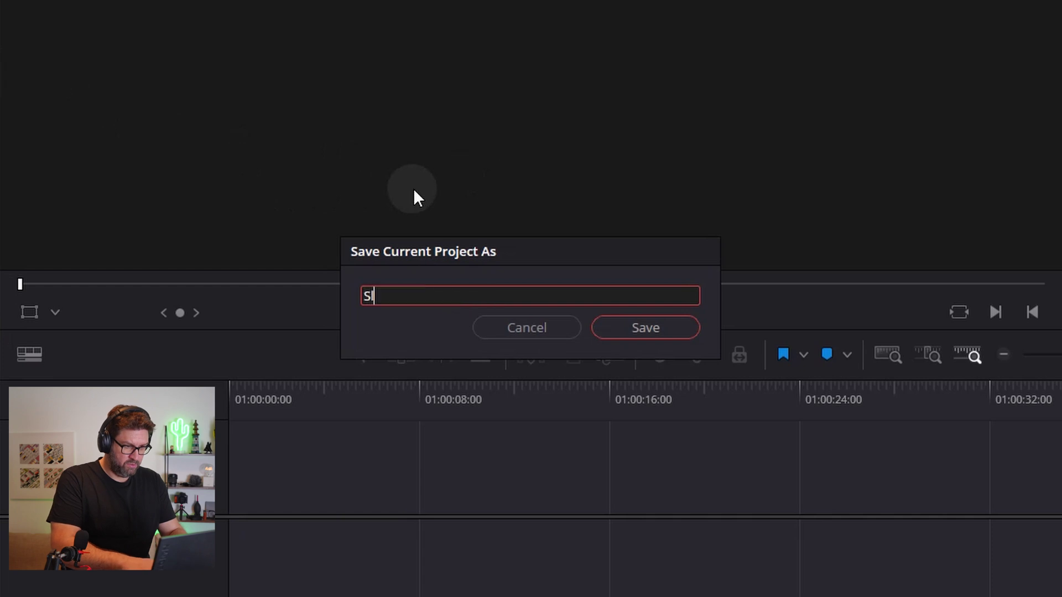
{"action": "type", "text": "owMotionTest"}
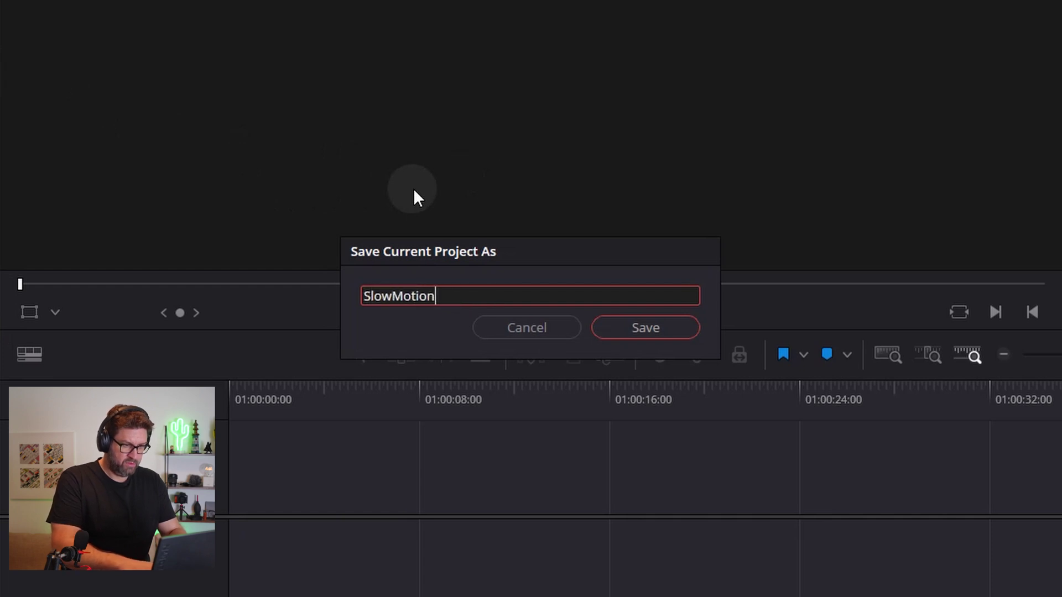
{"action": "key", "text": "Return"}
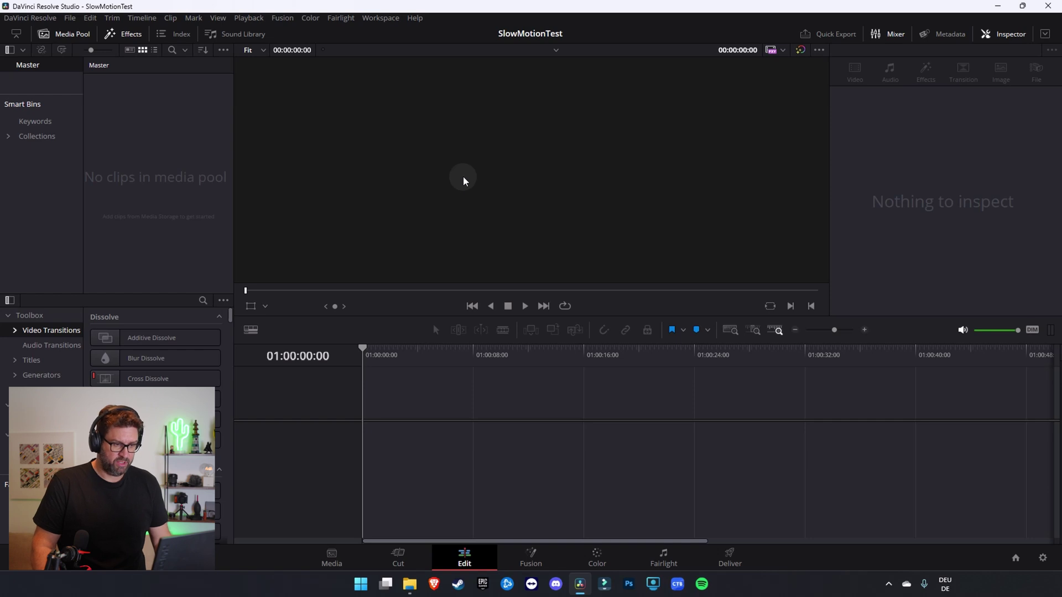
Step: Import the music track and all six SlowMo 100fps videos from the Explorer folder into the media pool, keeping the project frame rate
{"action": "left_click", "coordinate": [418, 586]}
{"action": "left_click_drag", "start_coordinate": [556, 51], "coordinate": [585, 44]}
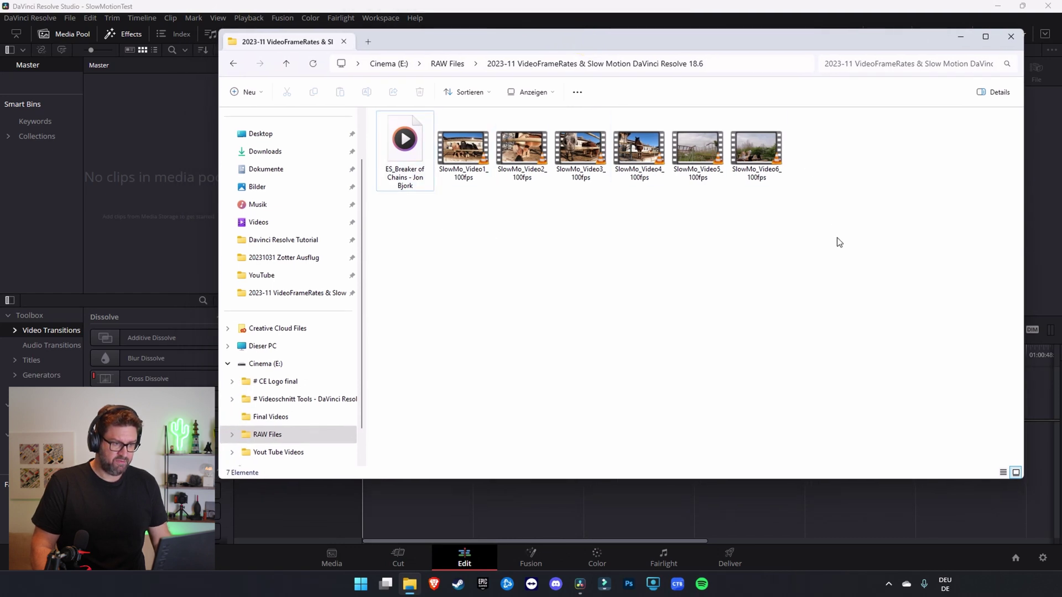
{"action": "left_click_drag", "start_coordinate": [837, 239], "coordinate": [406, 131]}
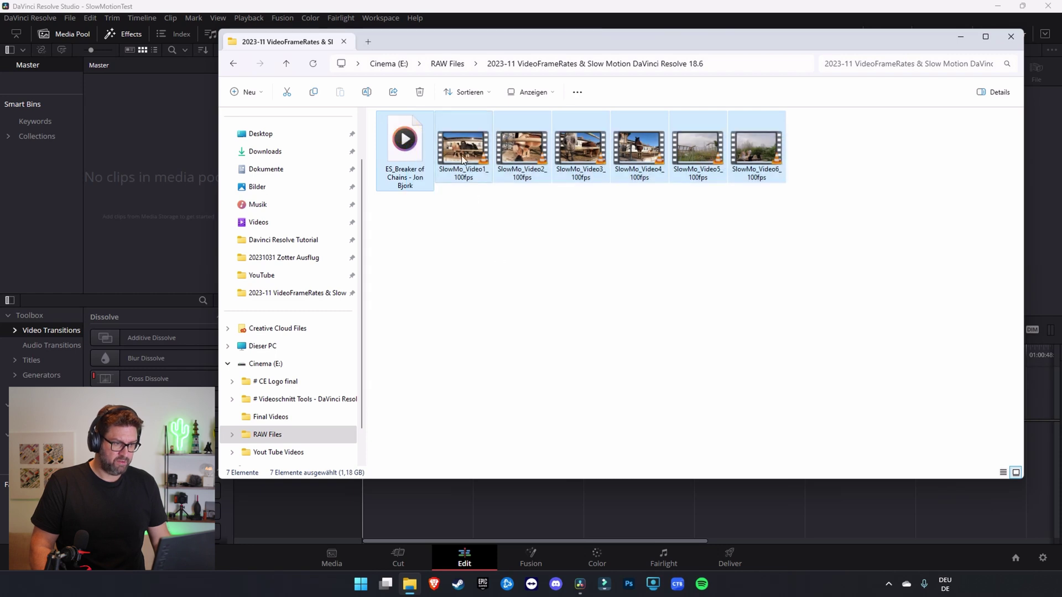
{"action": "left_click_drag", "start_coordinate": [462, 159], "coordinate": [155, 158]}
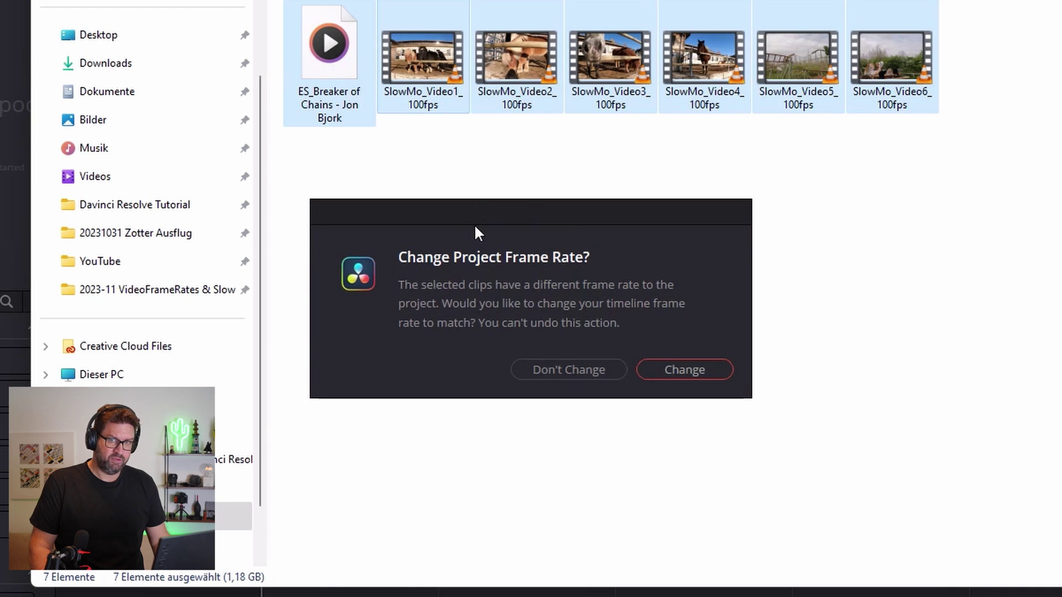
{"action": "left_click", "coordinate": [559, 374]}
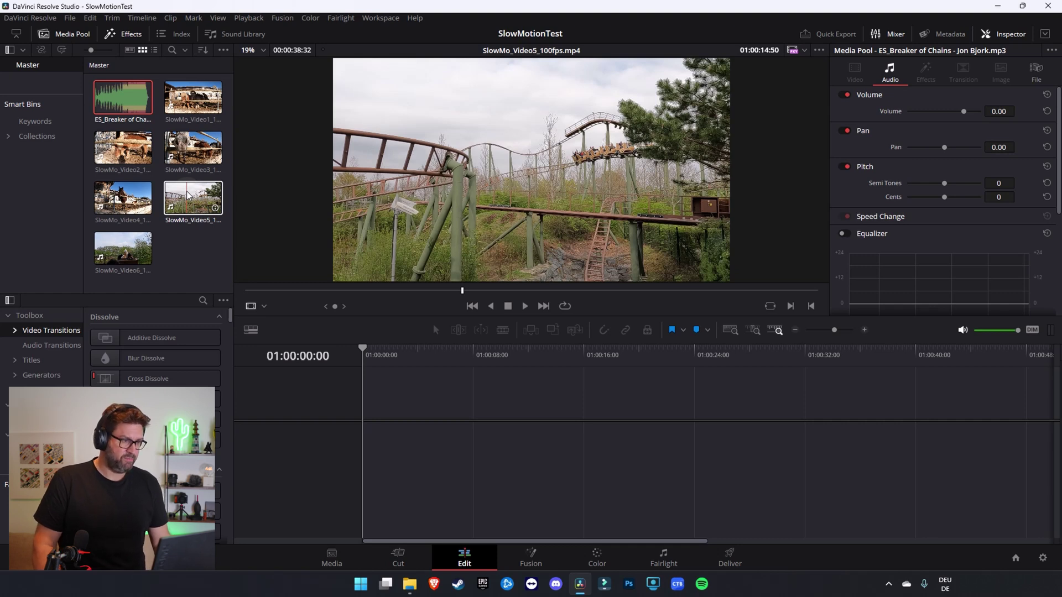
Step: Preview the imported SlowMo horse clips in the media pool
{"action": "left_click", "coordinate": [123, 97]}
{"action": "left_click", "coordinate": [193, 97]}
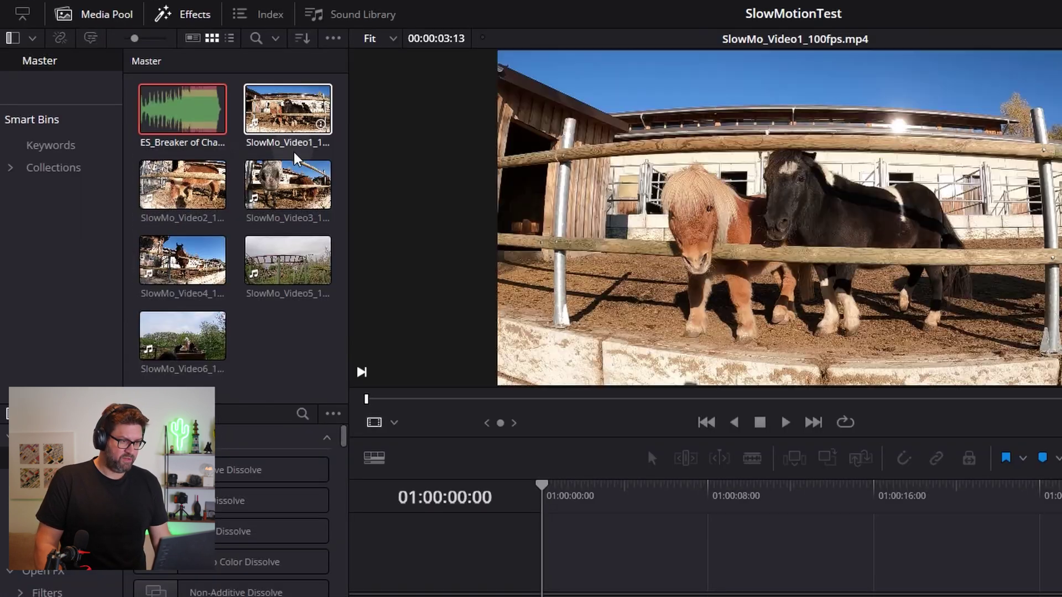
{"action": "left_click", "coordinate": [283, 202]}
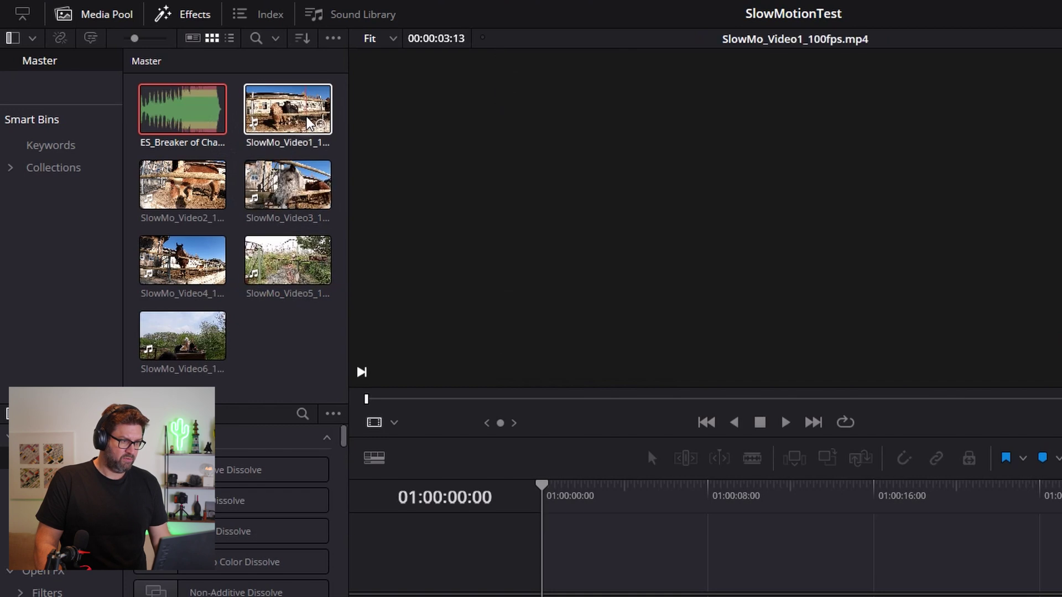
{"action": "left_click", "coordinate": [176, 192]}
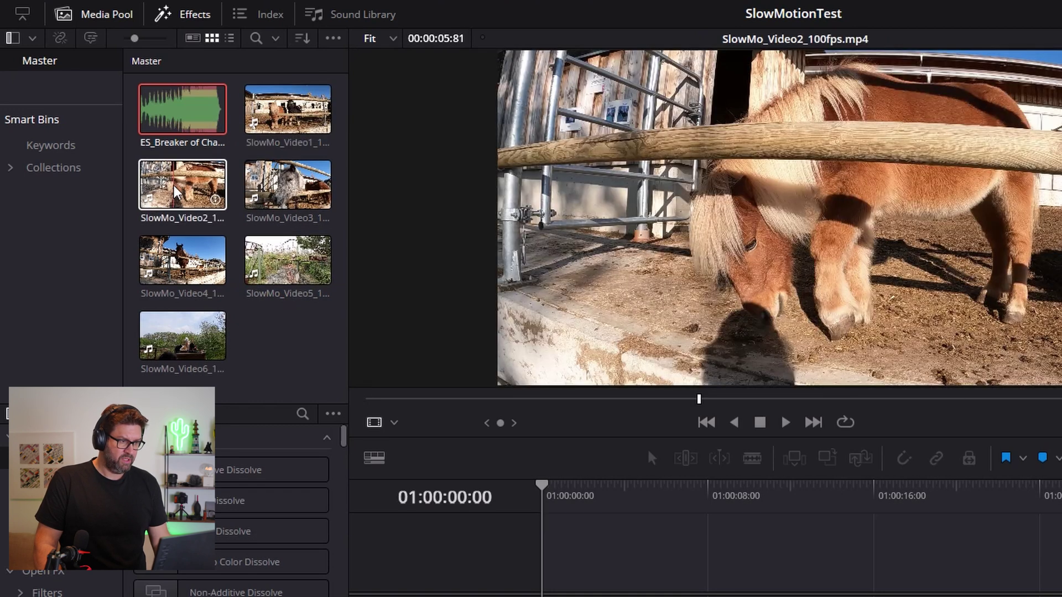
{"action": "left_click", "coordinate": [312, 386]}
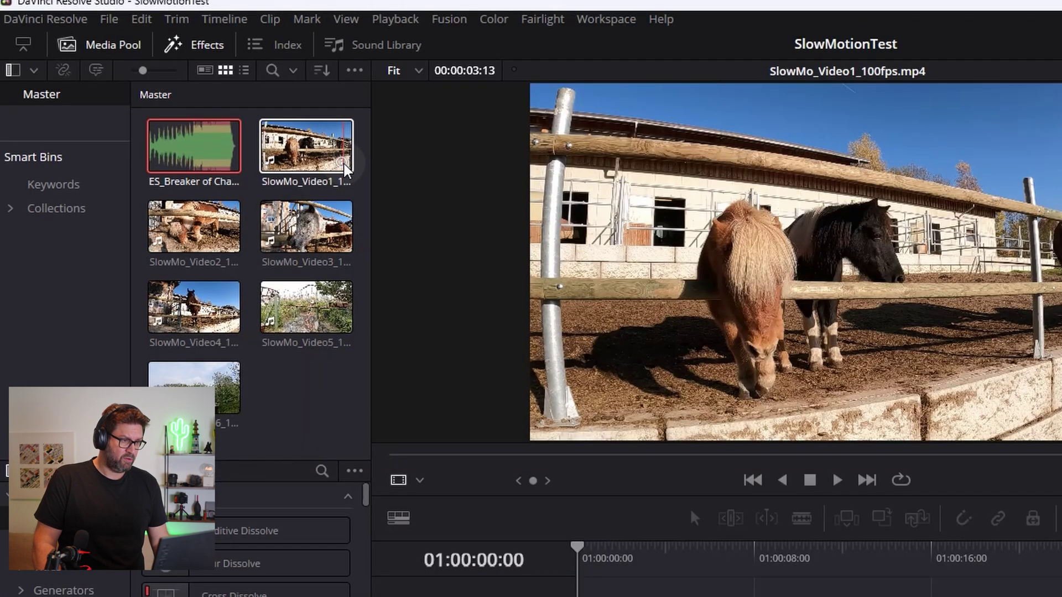
{"action": "mouse_move", "coordinate": [343, 163]}
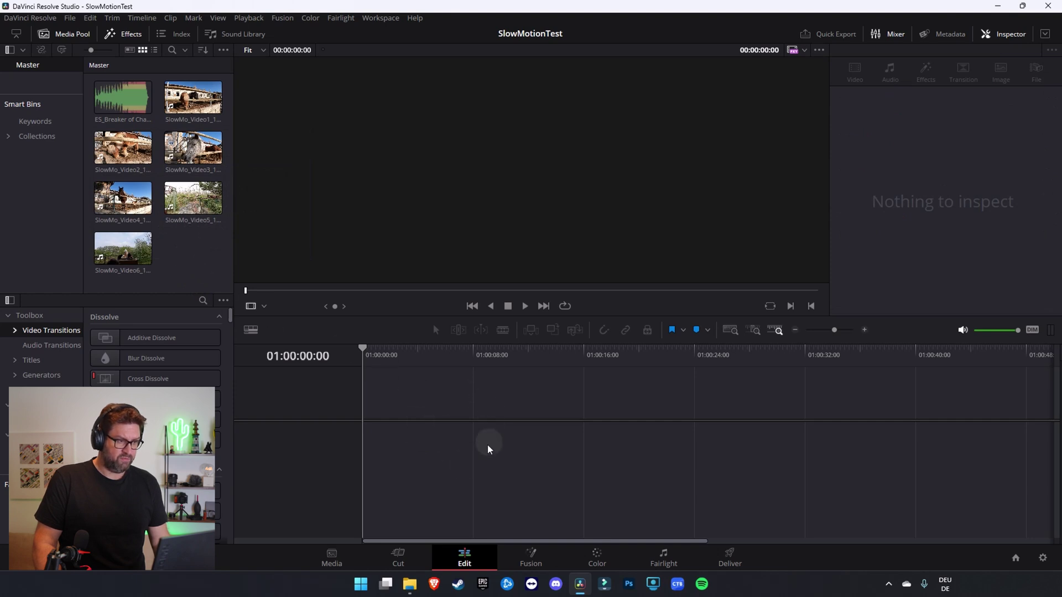
Step: Place SlowMo_Video3_100fps.mp4 at the start of a new timeline and turn its audio level all the way down
{"action": "left_click", "coordinate": [192, 111]}
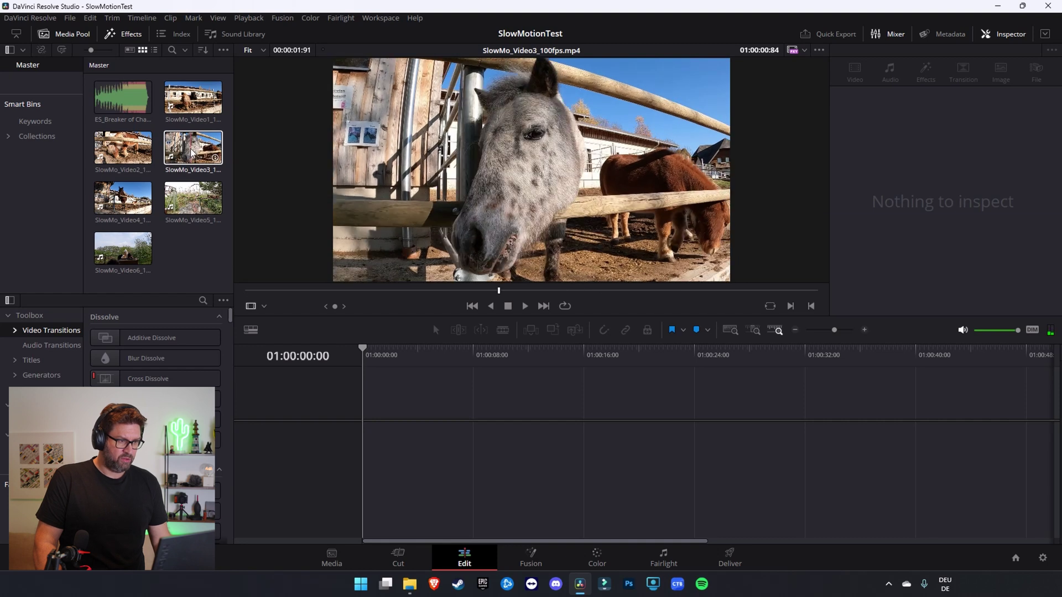
{"action": "left_click_drag", "start_coordinate": [190, 152], "coordinate": [370, 435]}
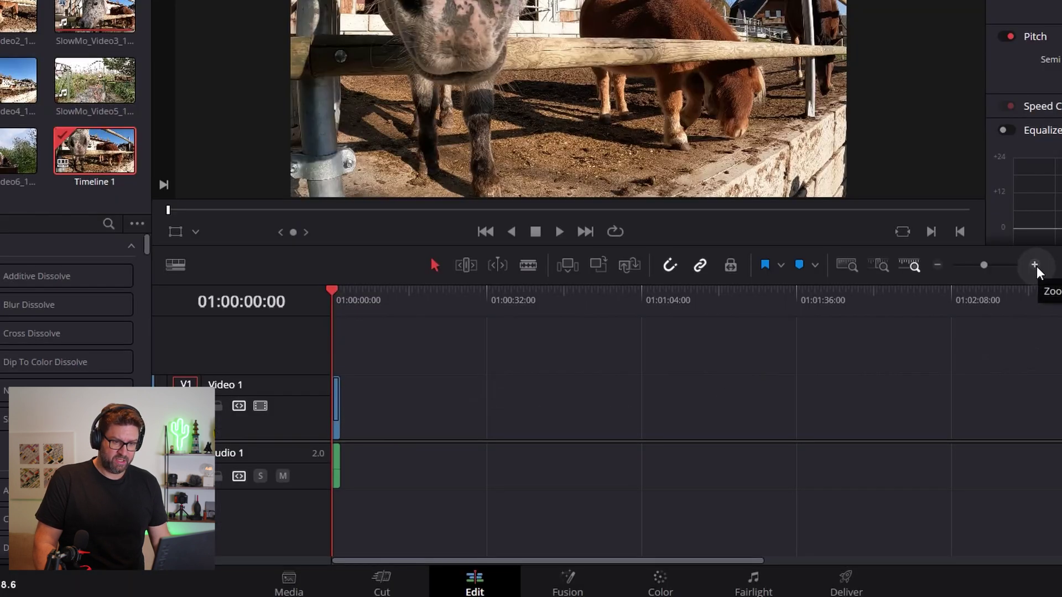
{"action": "left_click", "coordinate": [1034, 265]}
{"action": "left_click", "coordinate": [1035, 265]}
{"action": "left_click", "coordinate": [1035, 265]}
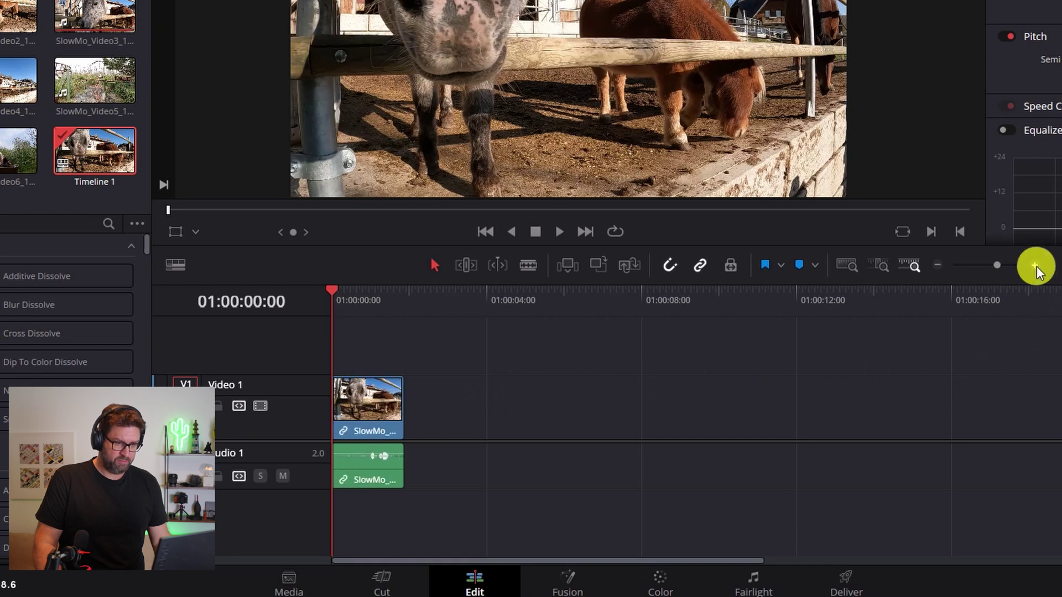
{"action": "left_click", "coordinate": [1034, 266]}
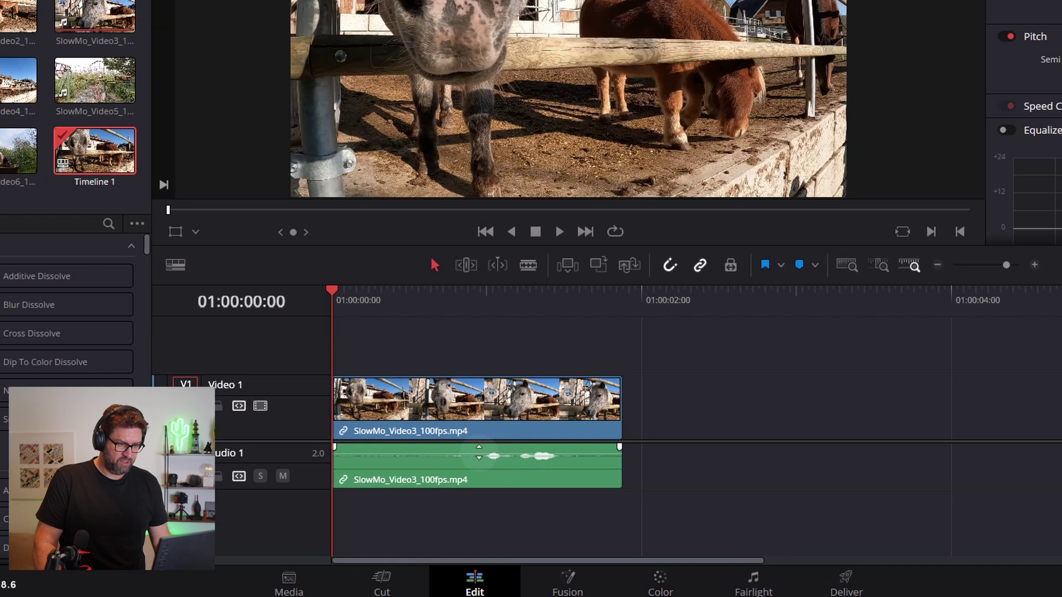
{"action": "left_click_drag", "start_coordinate": [478, 452], "coordinate": [481, 480]}
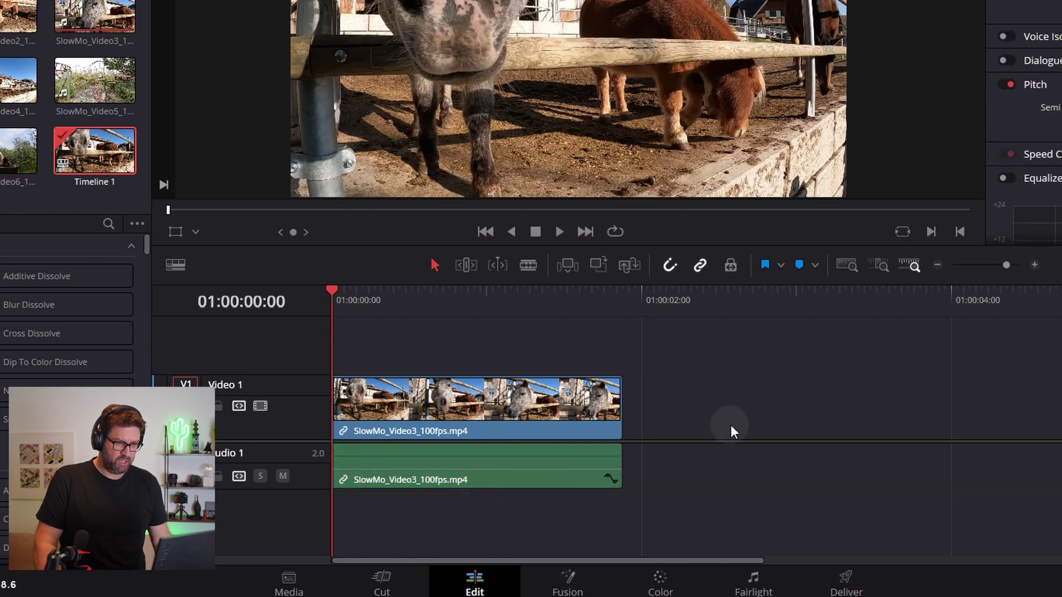
Step: Play the timeline clip from its start at normal speed, and undo the audio change and the clip's placement
{"action": "left_click", "coordinate": [559, 231]}
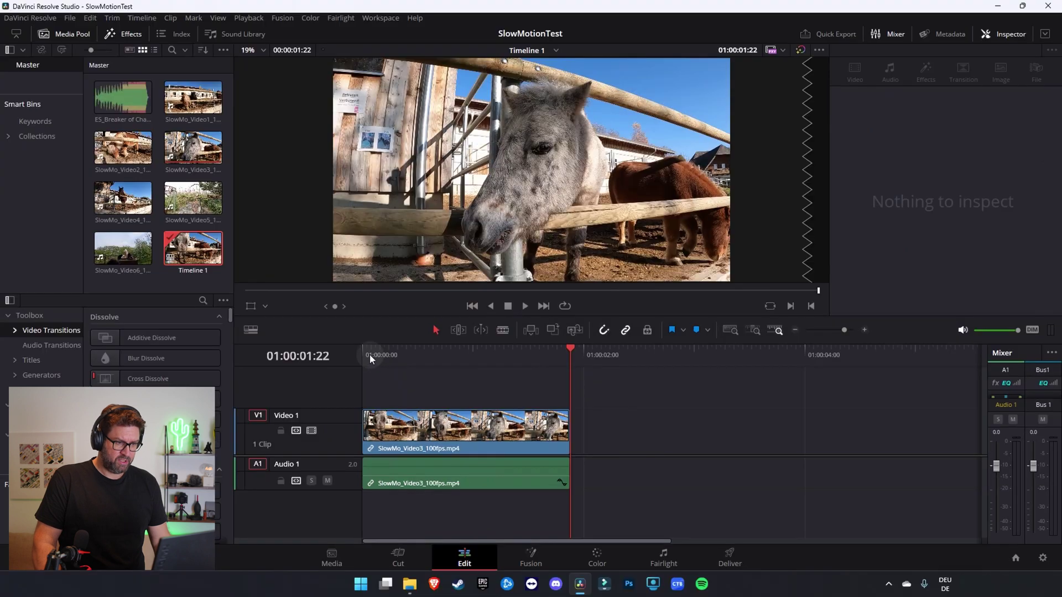
{"action": "left_click_drag", "start_coordinate": [370, 355], "coordinate": [364, 353]}
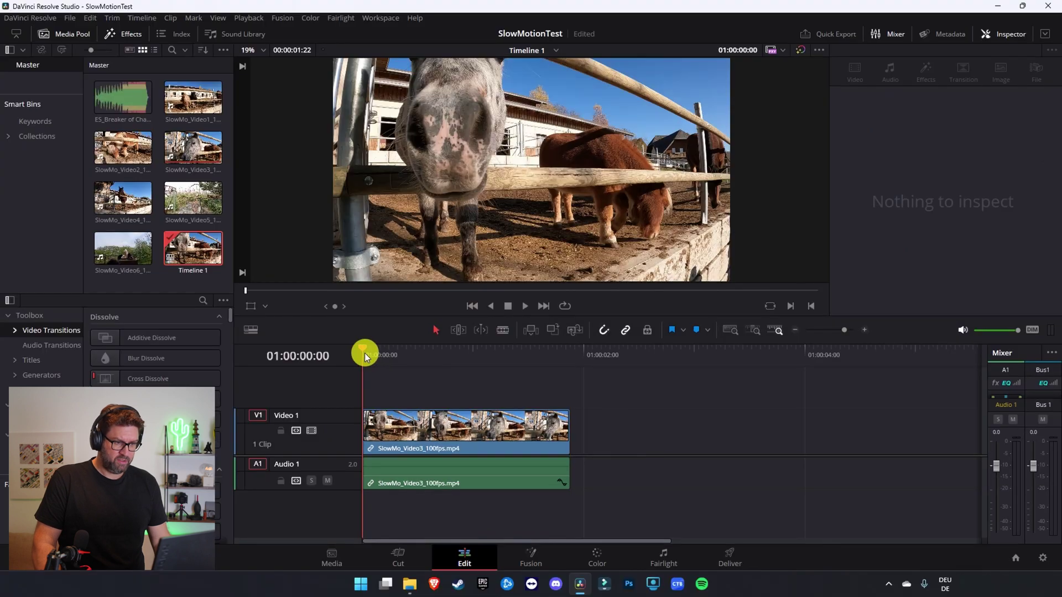
{"action": "left_click", "coordinate": [525, 307]}
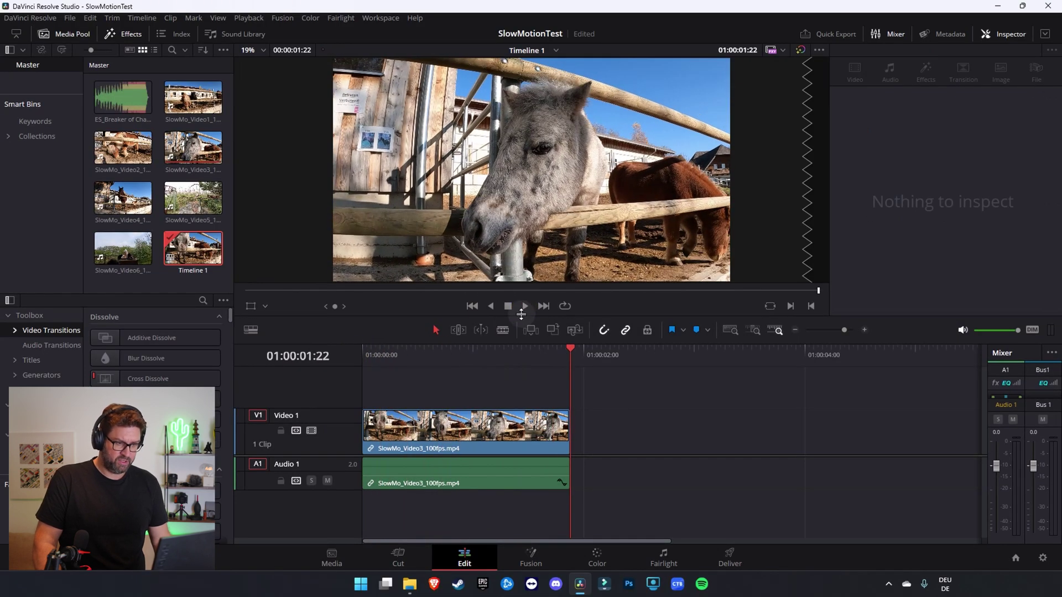
{"action": "key", "text": "ctrl+z"}
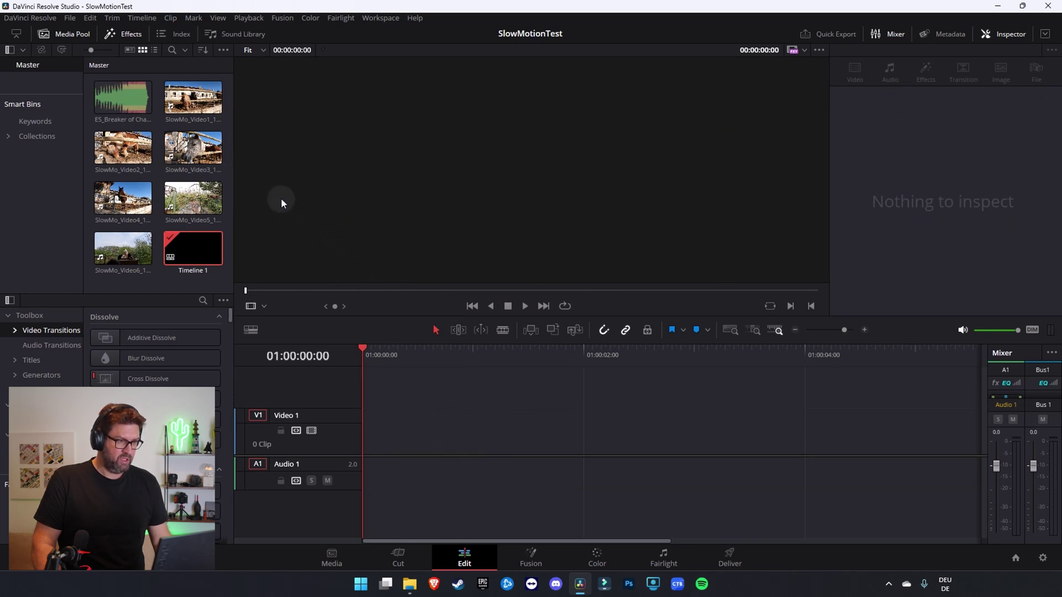
Step: Set the video frame rate of SlowMo_Video3_100fps.mp4 to 25 in its clip attributes and check the clip's info
{"action": "left_click", "coordinate": [192, 151]}
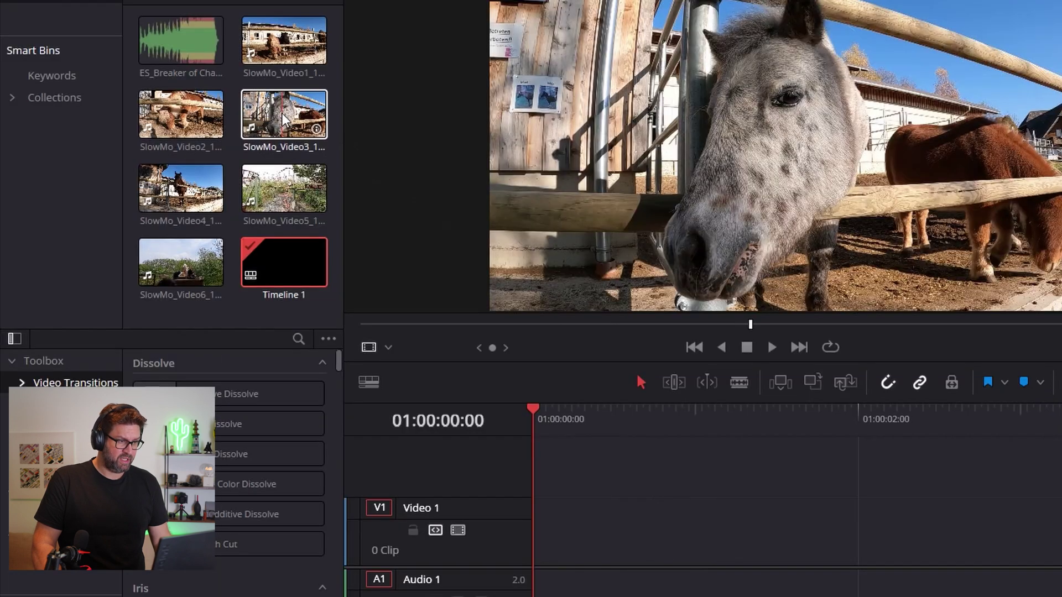
{"action": "right_click", "coordinate": [282, 117]}
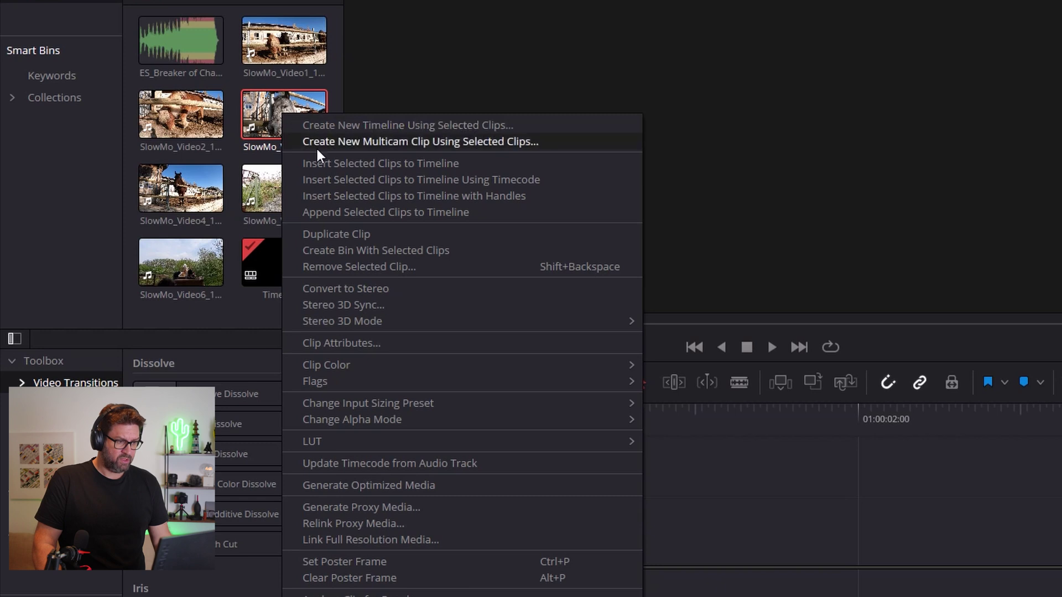
{"action": "left_click", "coordinate": [369, 343]}
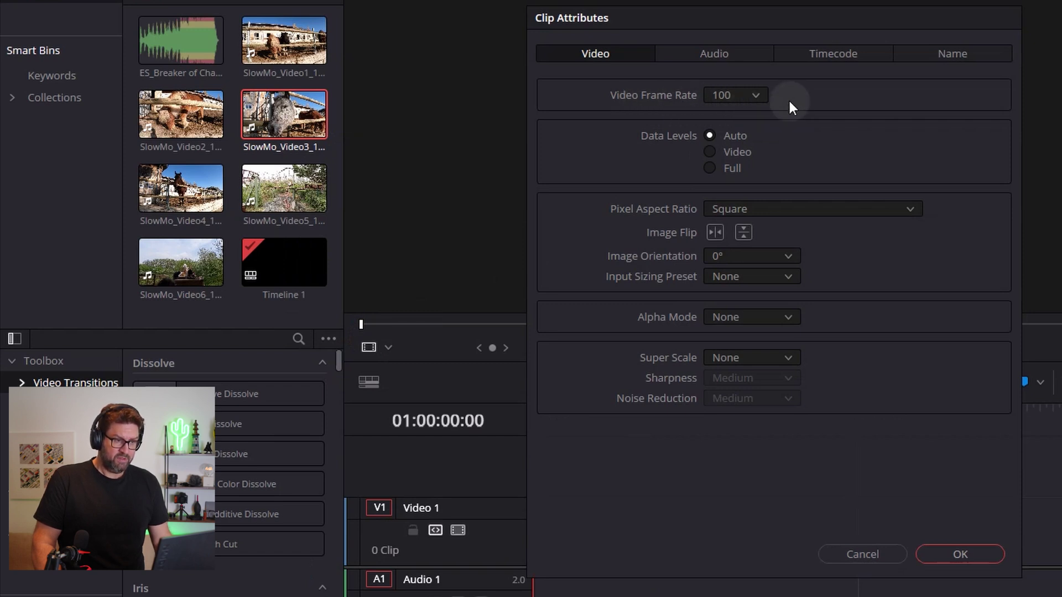
{"action": "left_click", "coordinate": [755, 97]}
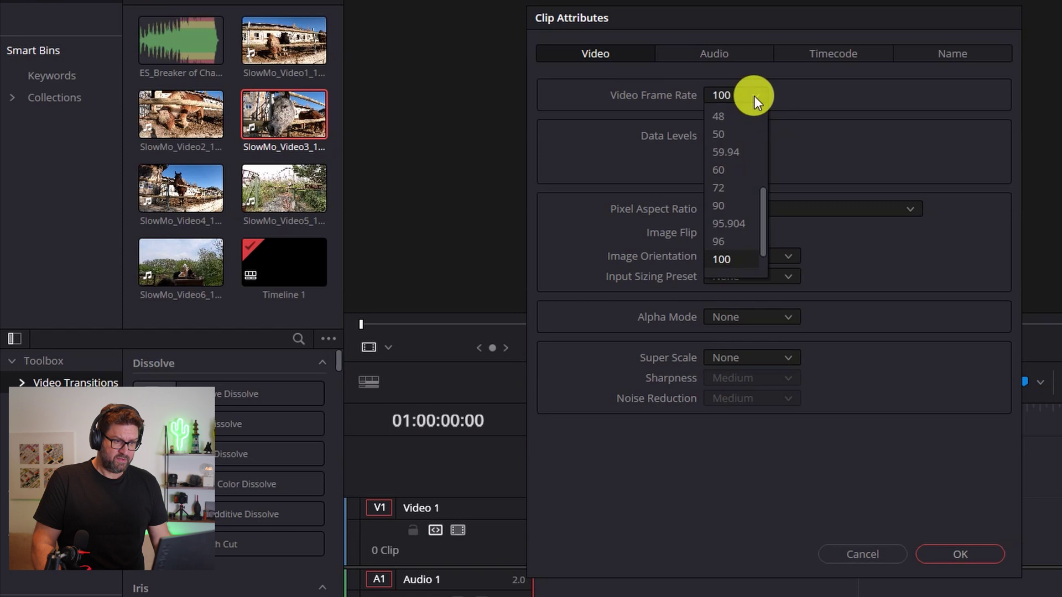
{"action": "scroll", "coordinate": [755, 209], "scroll_direction": "up", "scroll_amount": 5}
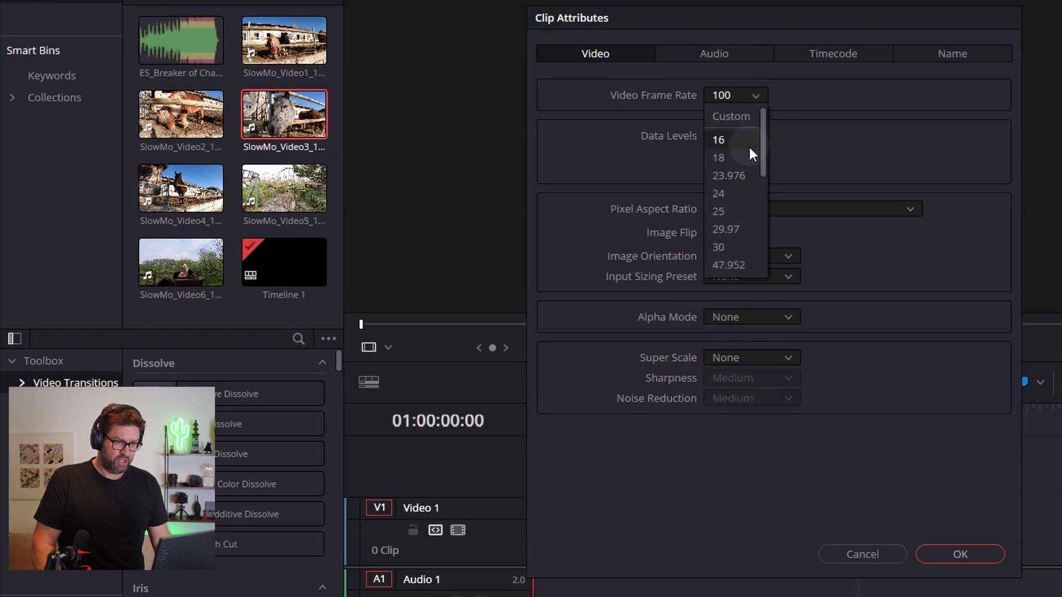
{"action": "left_click", "coordinate": [742, 213]}
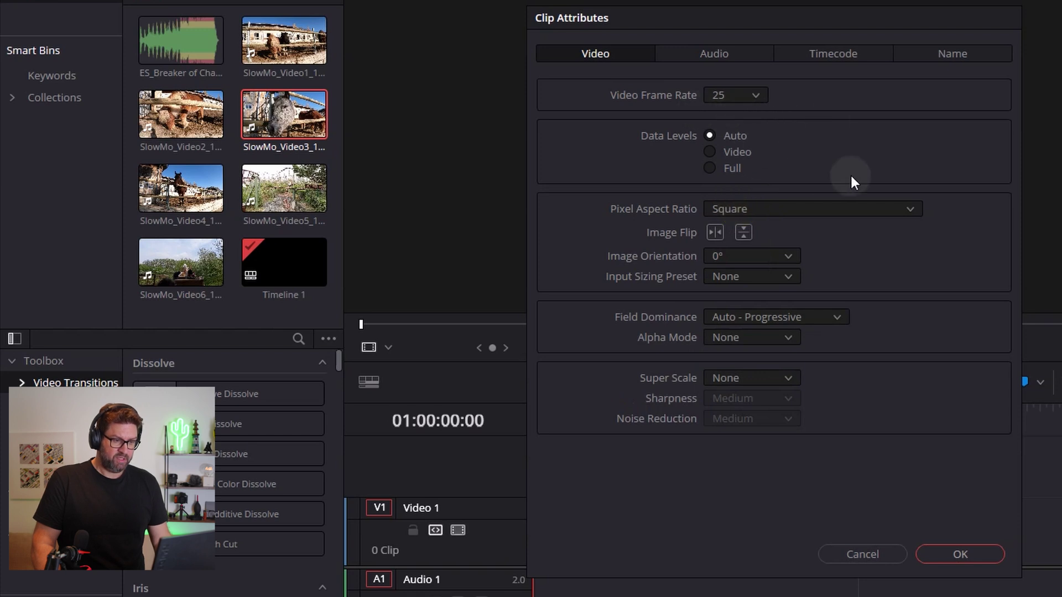
{"action": "left_click", "coordinate": [957, 553]}
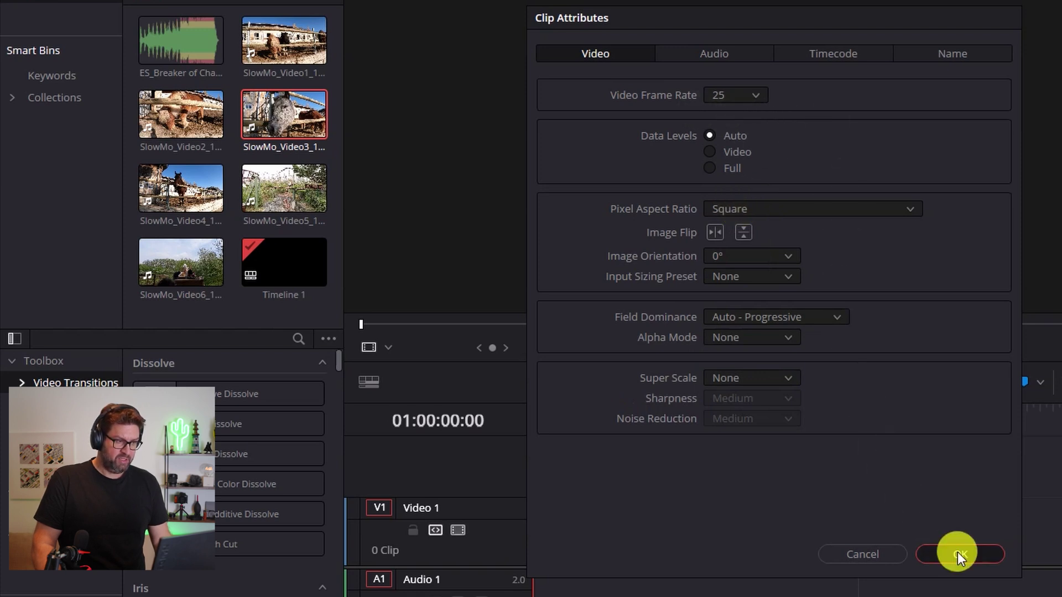
{"action": "left_click", "coordinate": [324, 141]}
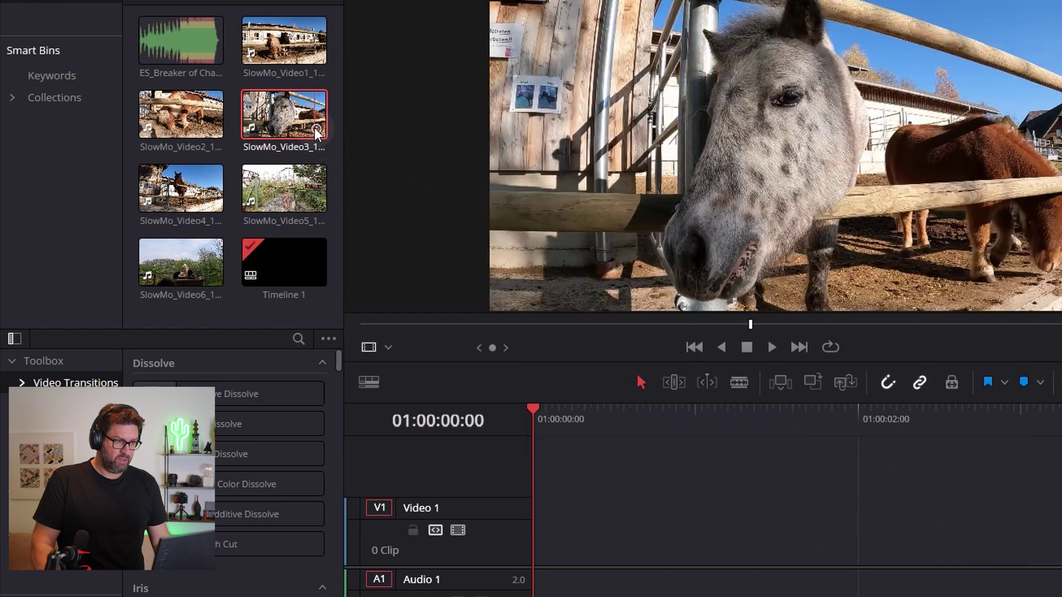
{"action": "mouse_move", "coordinate": [317, 133]}
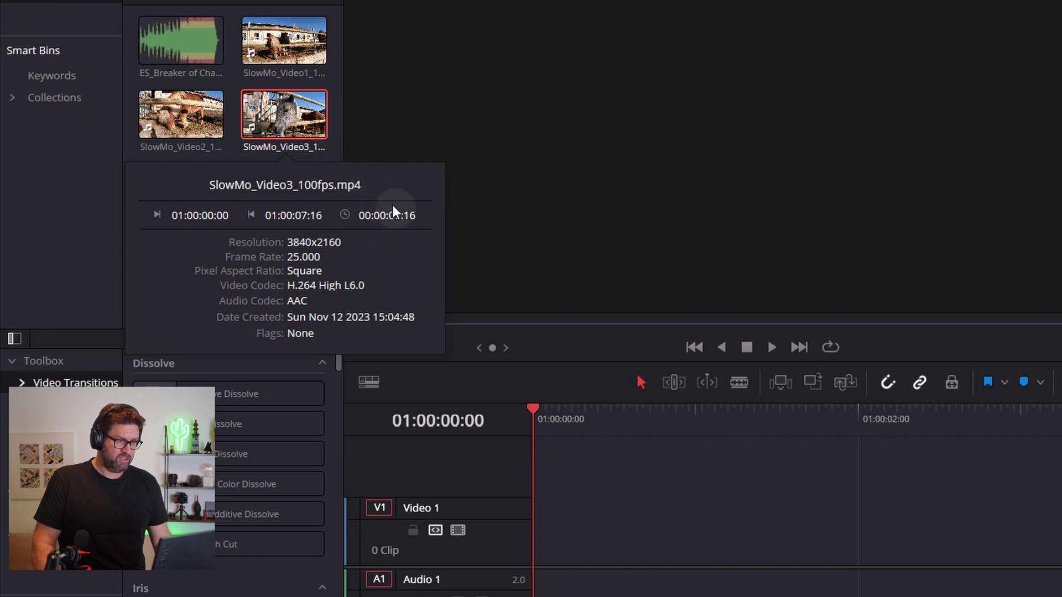
Step: Return the video frame rate of SlowMo_Video3_100fps.mp4 to 100 in its clip attributes and check the clip's info
{"action": "right_click", "coordinate": [311, 118]}
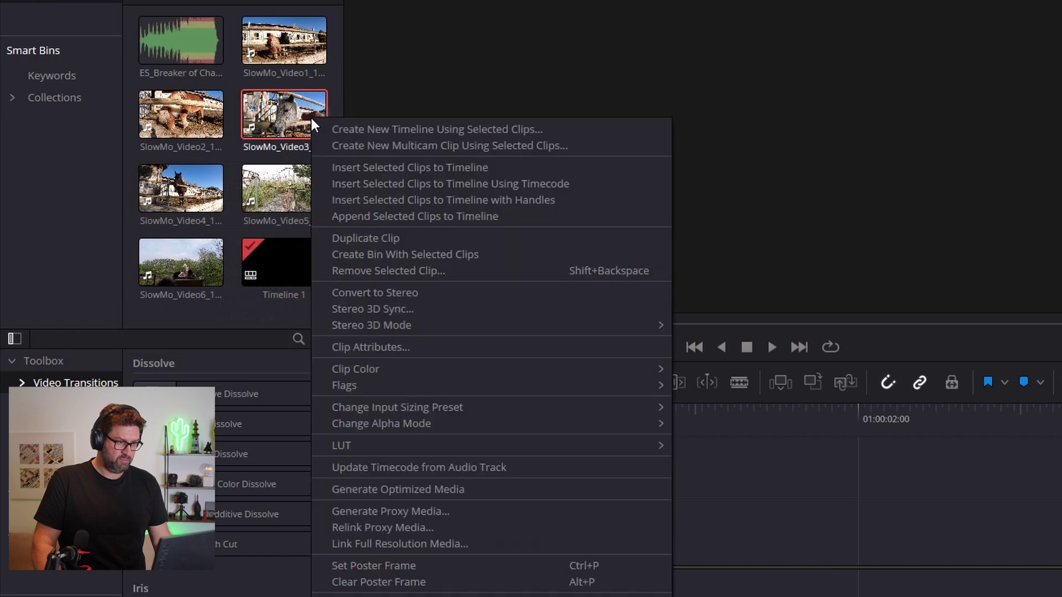
{"action": "left_click", "coordinate": [404, 346]}
{"action": "left_click", "coordinate": [736, 98]}
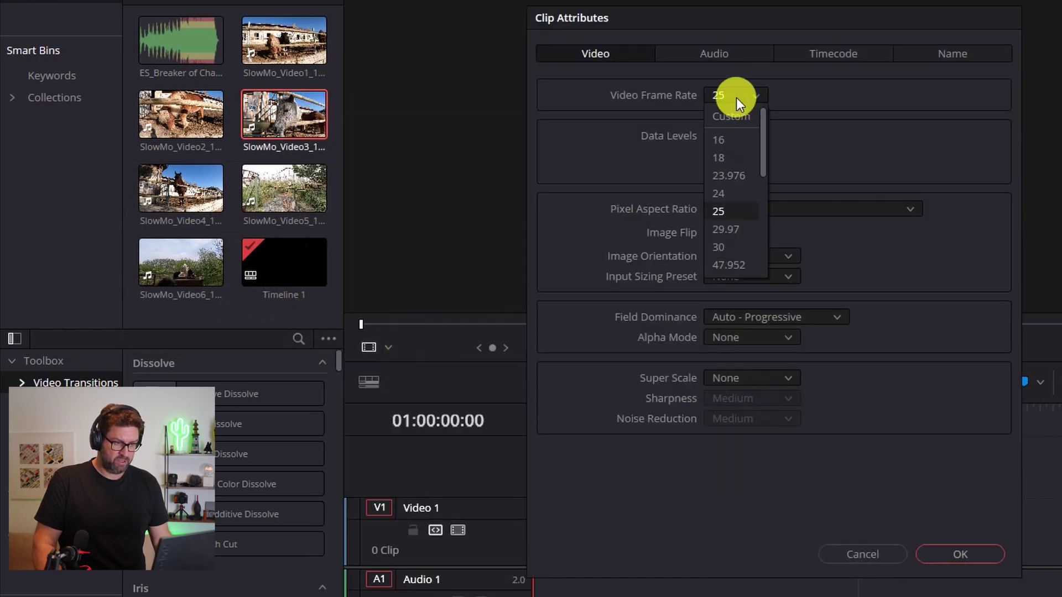
{"action": "scroll", "coordinate": [742, 209], "scroll_direction": "down", "scroll_amount": 5}
{"action": "left_click", "coordinate": [739, 233]}
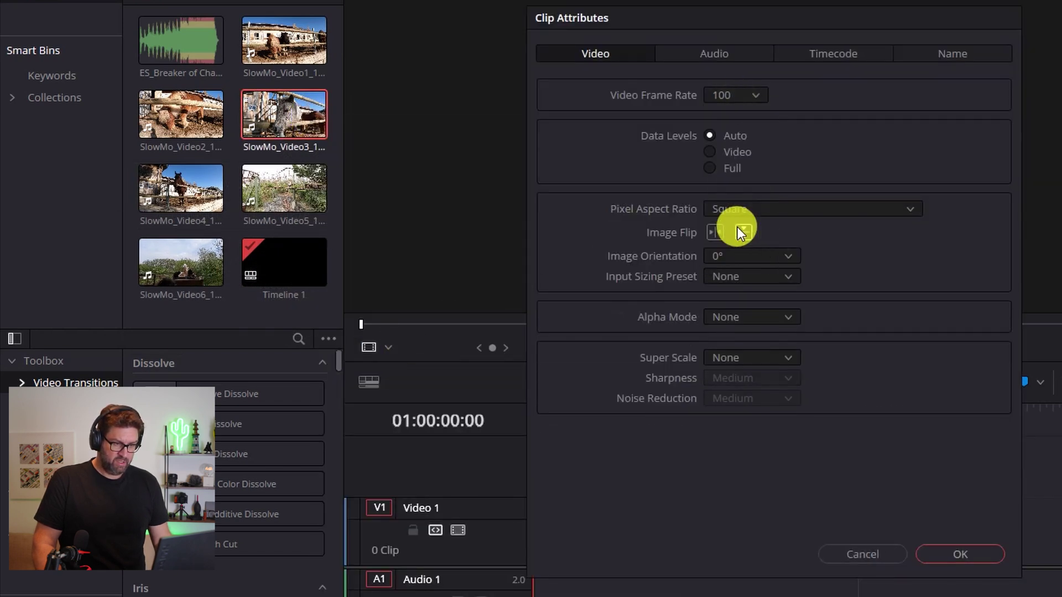
{"action": "left_click", "coordinate": [960, 554]}
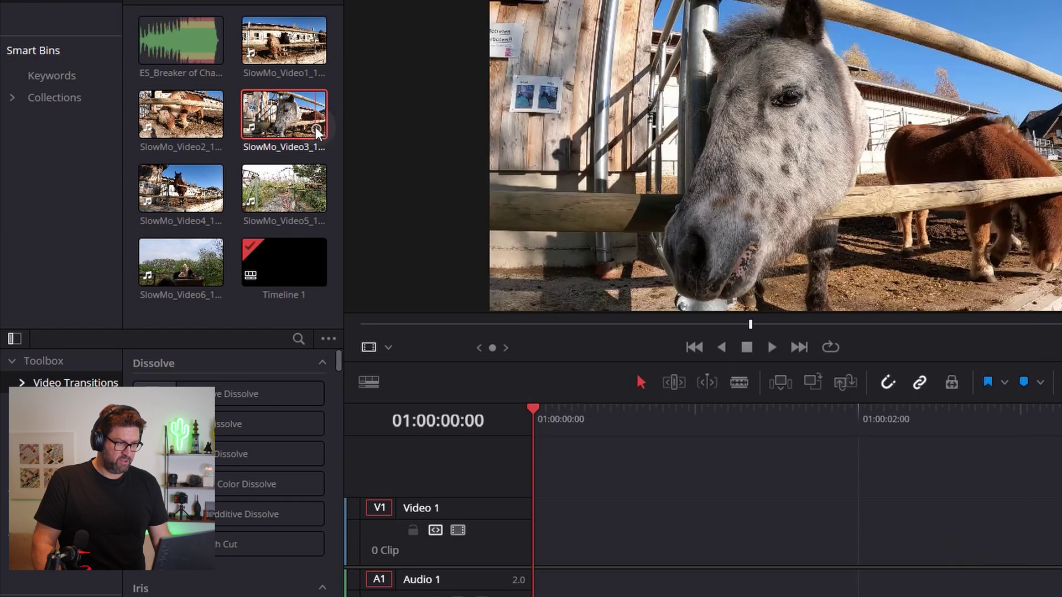
{"action": "mouse_move", "coordinate": [315, 127]}
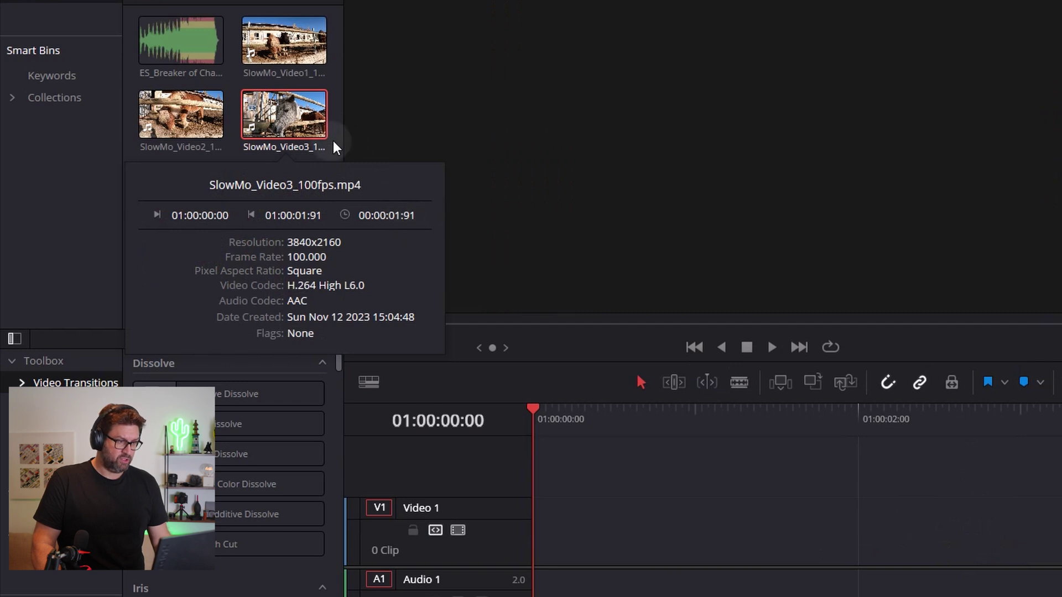
Step: Change the clip attributes of SlowMo_Video3_100fps.mp4 to a video frame rate of 25 again
{"action": "right_click", "coordinate": [307, 121]}
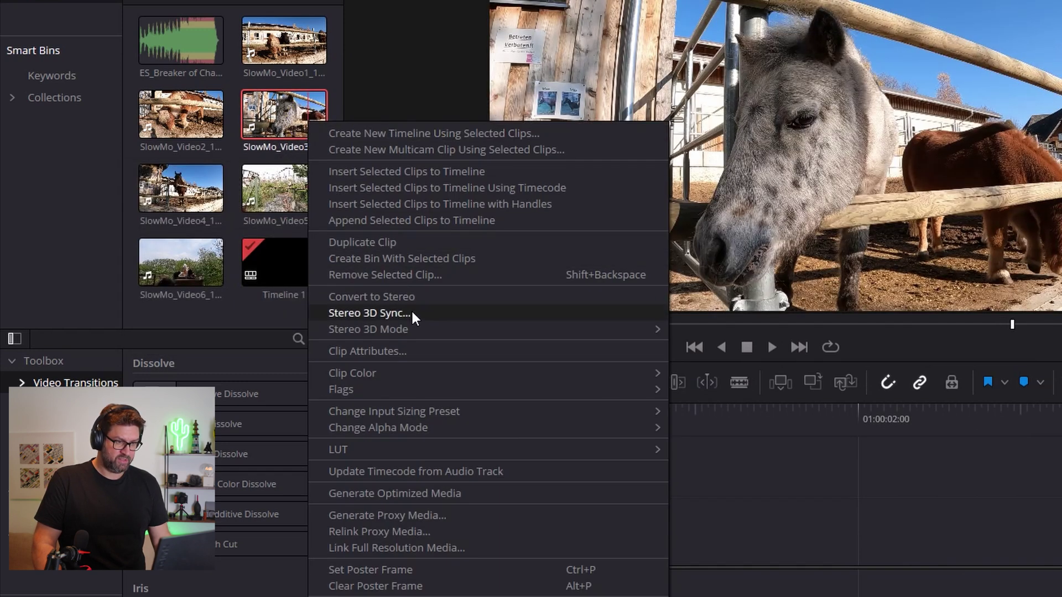
{"action": "left_click", "coordinate": [416, 352]}
{"action": "left_click", "coordinate": [755, 95]}
{"action": "scroll", "coordinate": [741, 144], "scroll_direction": "up", "scroll_amount": 3}
{"action": "left_click", "coordinate": [738, 151]}
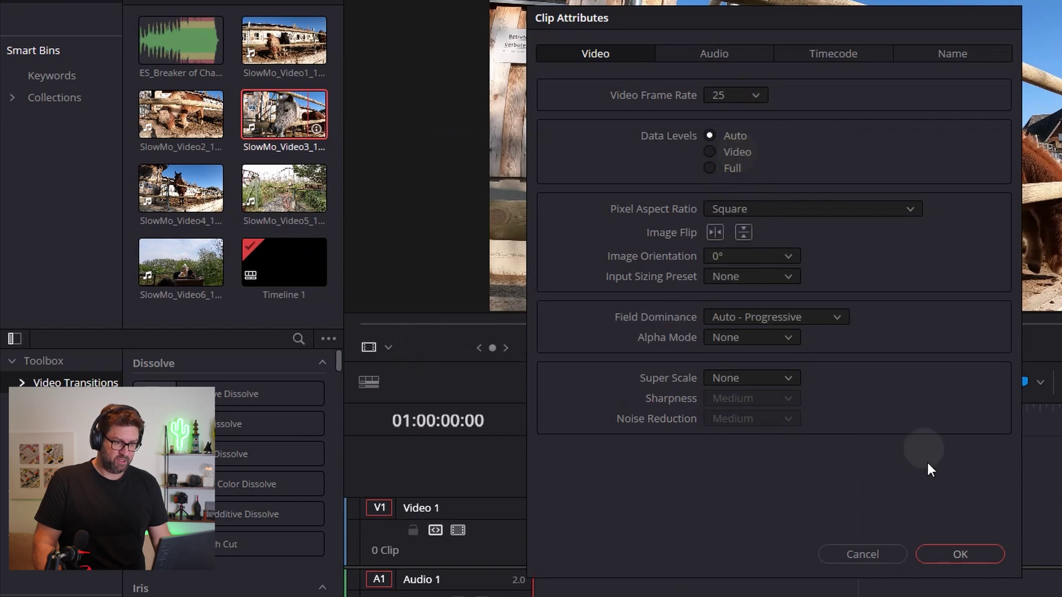
{"action": "left_click", "coordinate": [962, 554]}
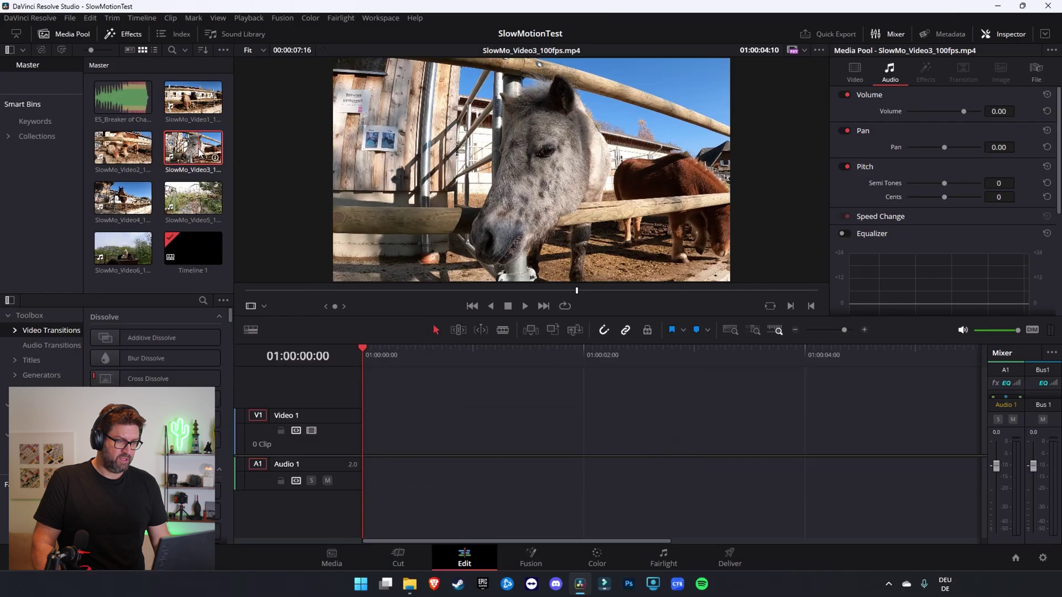
Step: Place SlowMo_Video3_100fps.mp4 at the start of the timeline and turn its audio level all the way down to -100
{"action": "left_click", "coordinate": [208, 154]}
{"action": "left_click_drag", "start_coordinate": [208, 154], "coordinate": [367, 442]}
{"action": "left_click", "coordinate": [795, 330]}
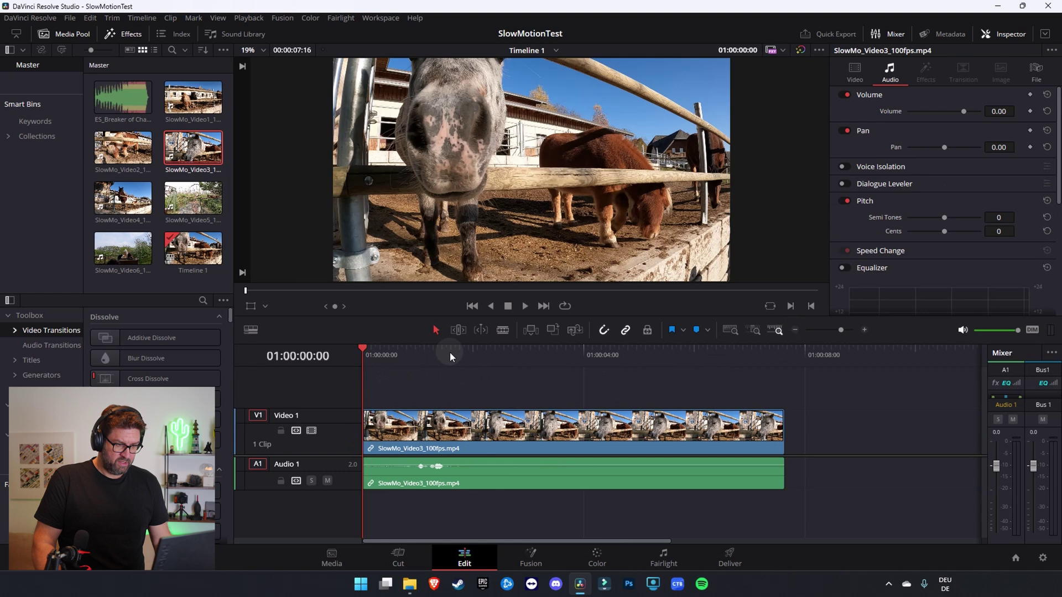
{"action": "left_click_drag", "start_coordinate": [471, 467], "coordinate": [474, 492]}
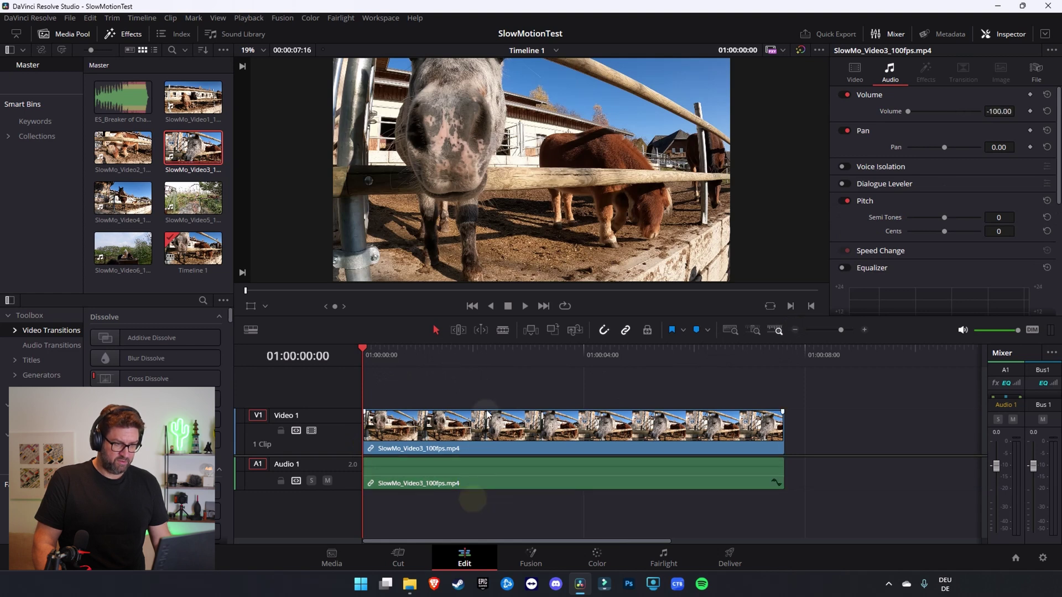
Step: Play the slowed clip through to its end and delete it from the timeline
{"action": "left_click", "coordinate": [525, 306]}
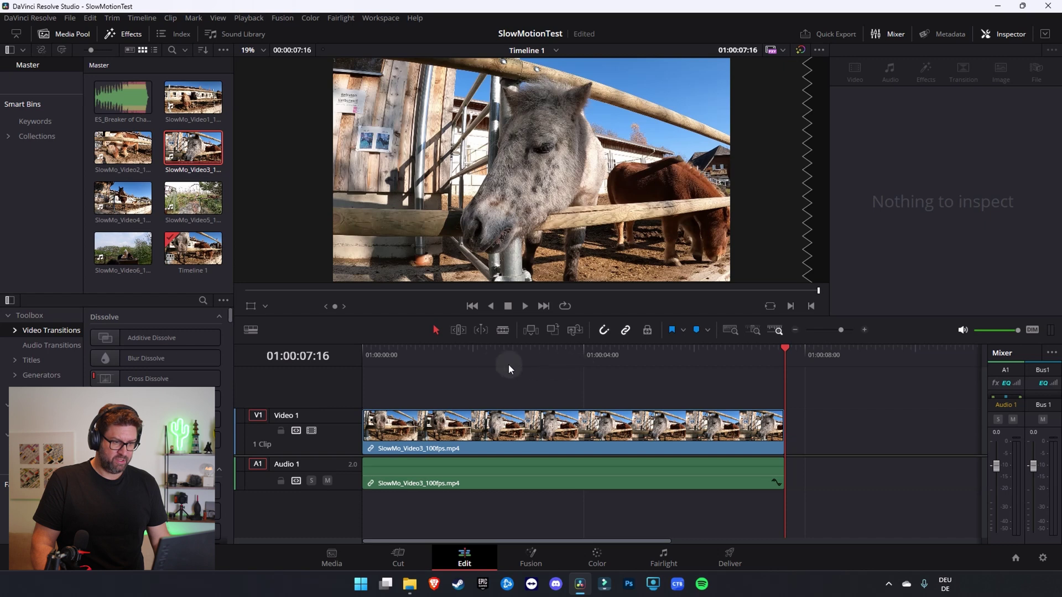
{"action": "left_click", "coordinate": [519, 423]}
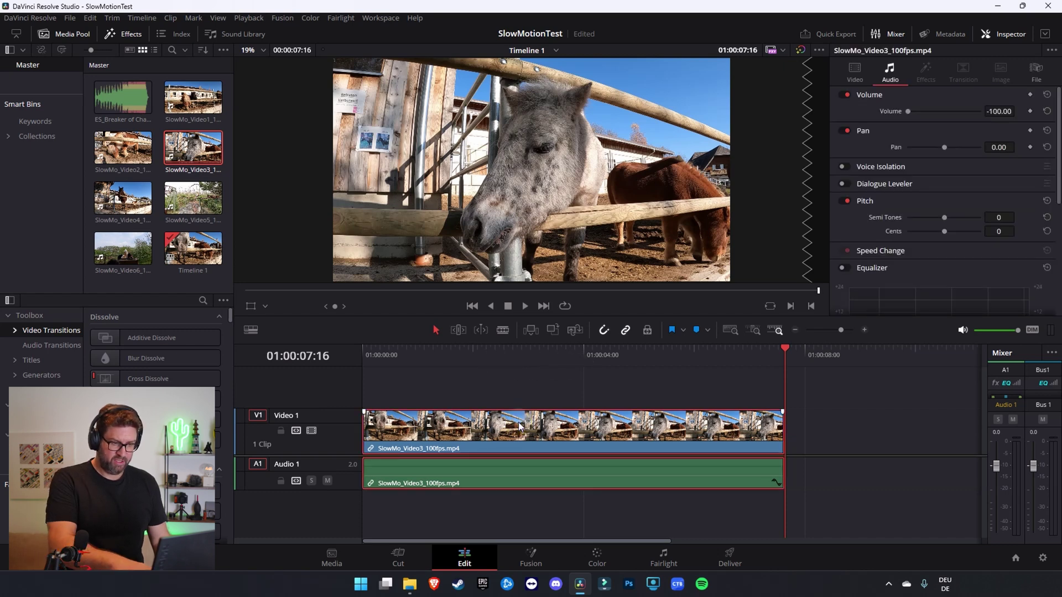
{"action": "key", "text": "Delete"}
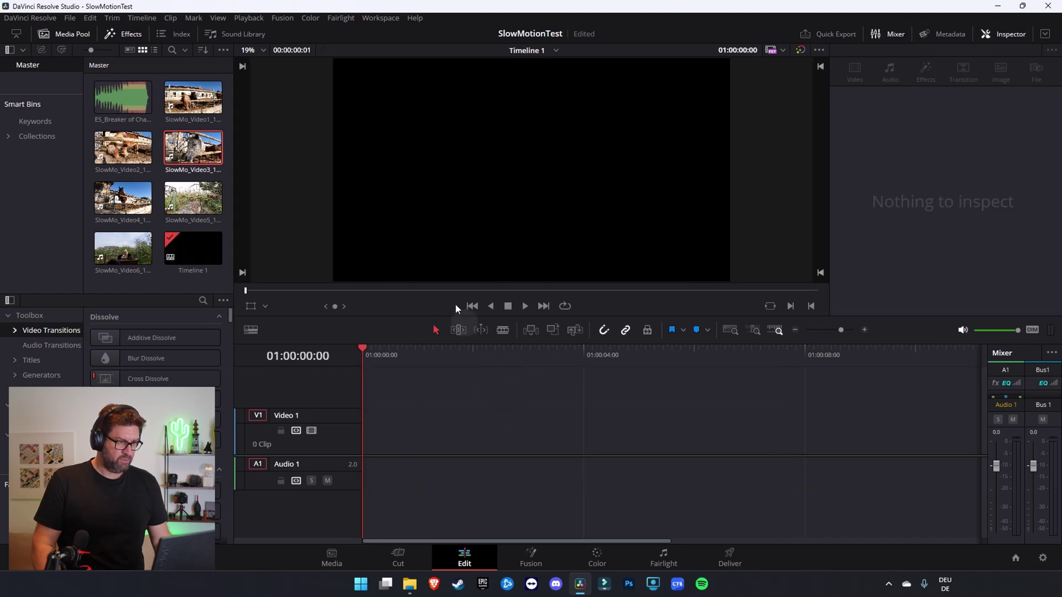
Step: Restore the video frame rate of SlowMo_Video3_100fps.mp4 to 100 in its clip attributes
{"action": "left_click", "coordinate": [210, 156]}
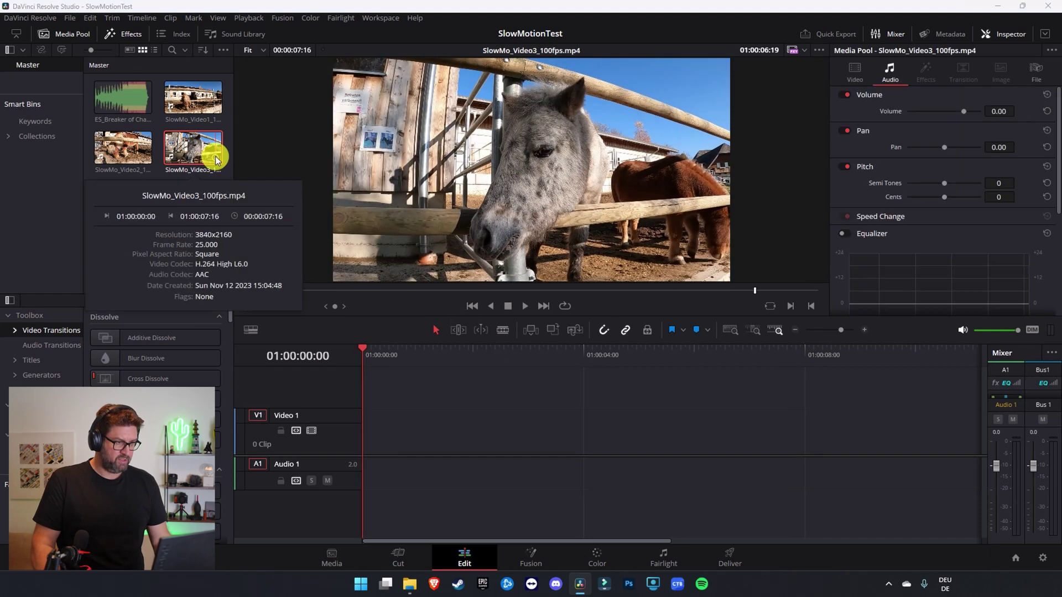
{"action": "right_click", "coordinate": [205, 152]}
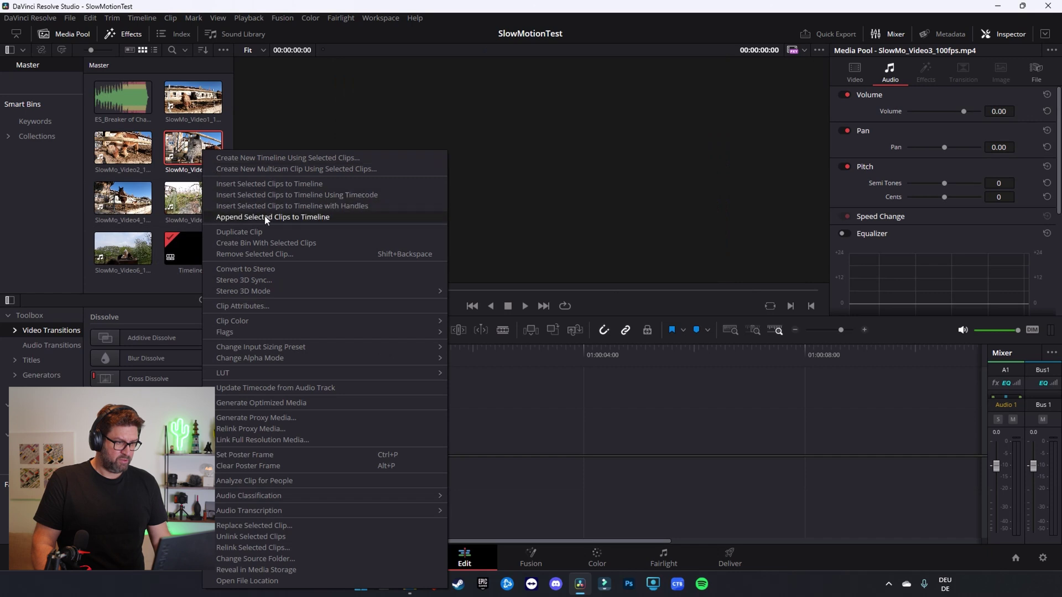
{"action": "left_click", "coordinate": [303, 307]}
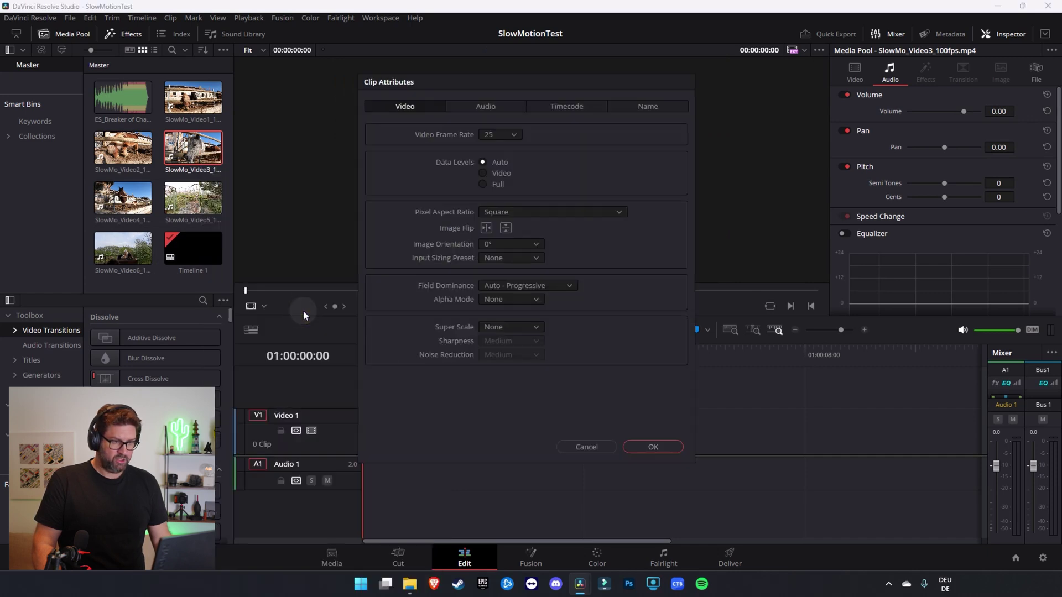
{"action": "left_click", "coordinate": [516, 137]}
{"action": "scroll", "coordinate": [507, 217], "scroll_direction": "down", "scroll_amount": 3}
{"action": "left_click", "coordinate": [504, 220]}
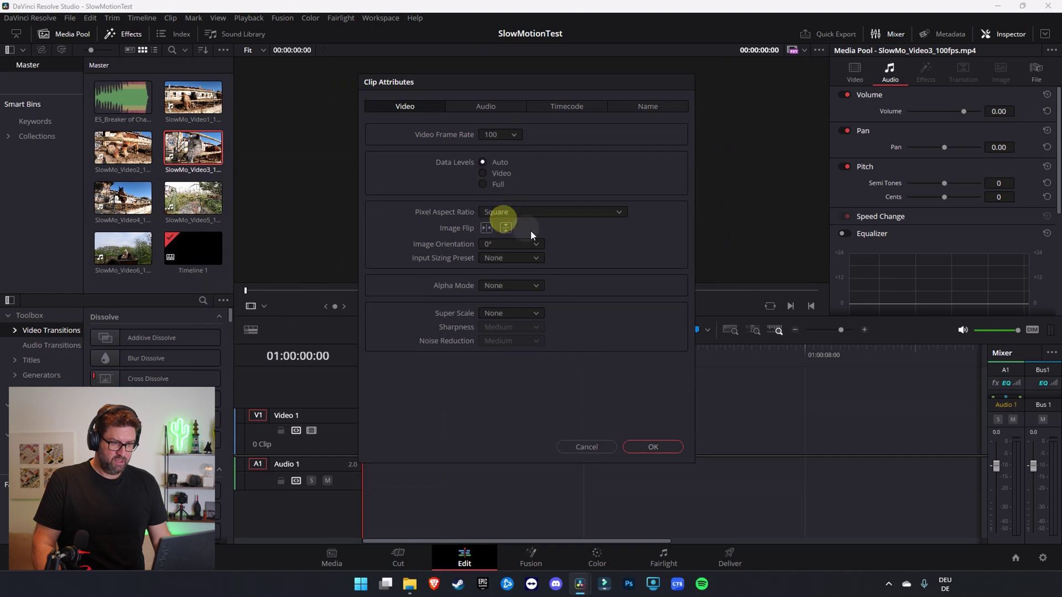
{"action": "left_click", "coordinate": [649, 447]}
Step: Place SlowMo_Video3_100fps.mp4 at the timeline start with its audio volume lowered to -100, and play it through
{"action": "left_click_drag", "start_coordinate": [196, 147], "coordinate": [375, 446]}
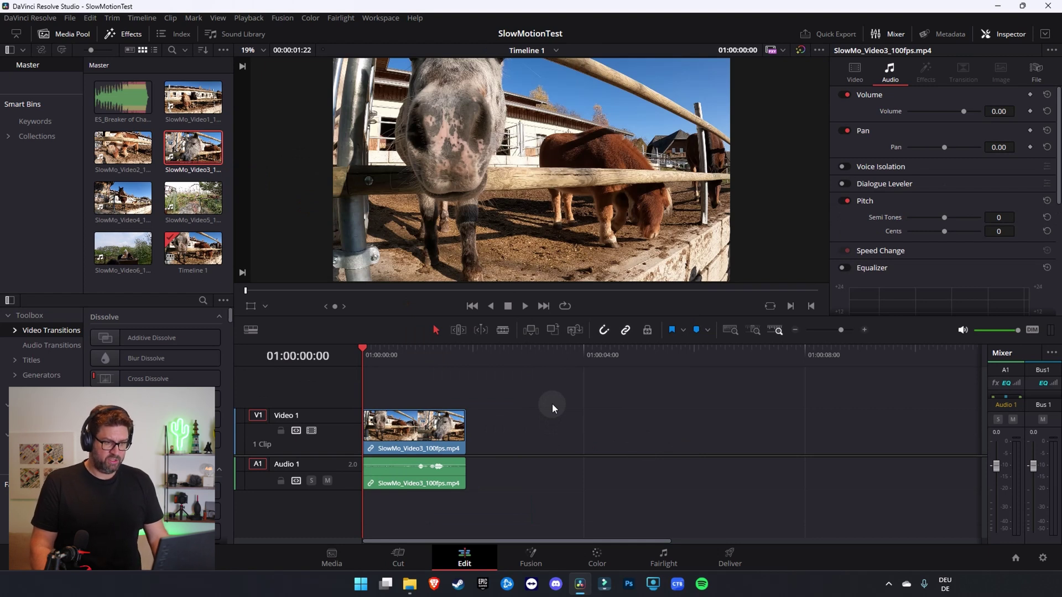
{"action": "left_click", "coordinate": [527, 309]}
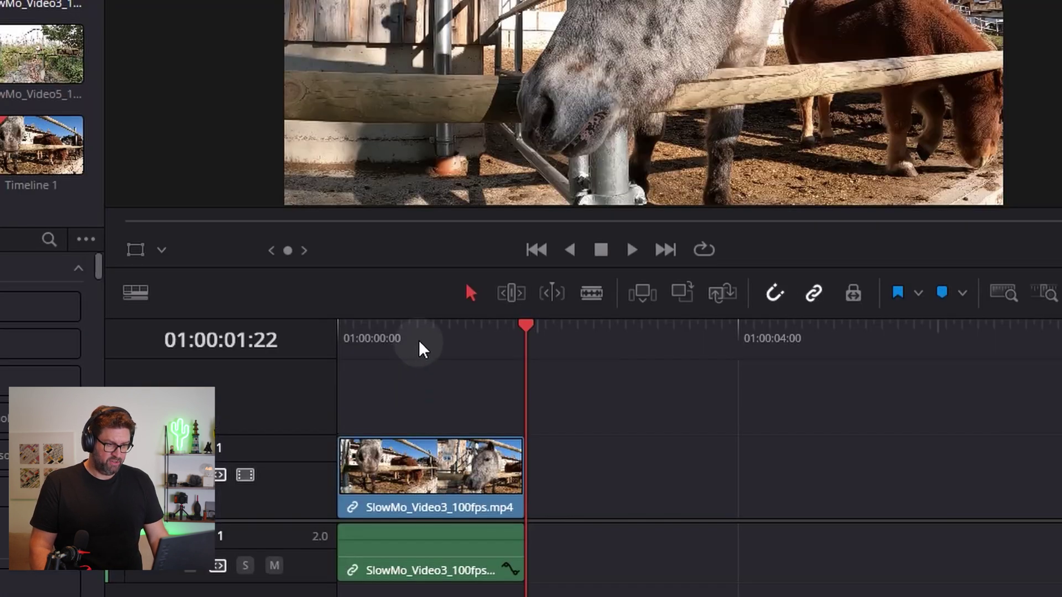
Step: Change the timeline clip's speed to 25% without rippling the timeline, and play it from the start
{"action": "left_click", "coordinate": [407, 354]}
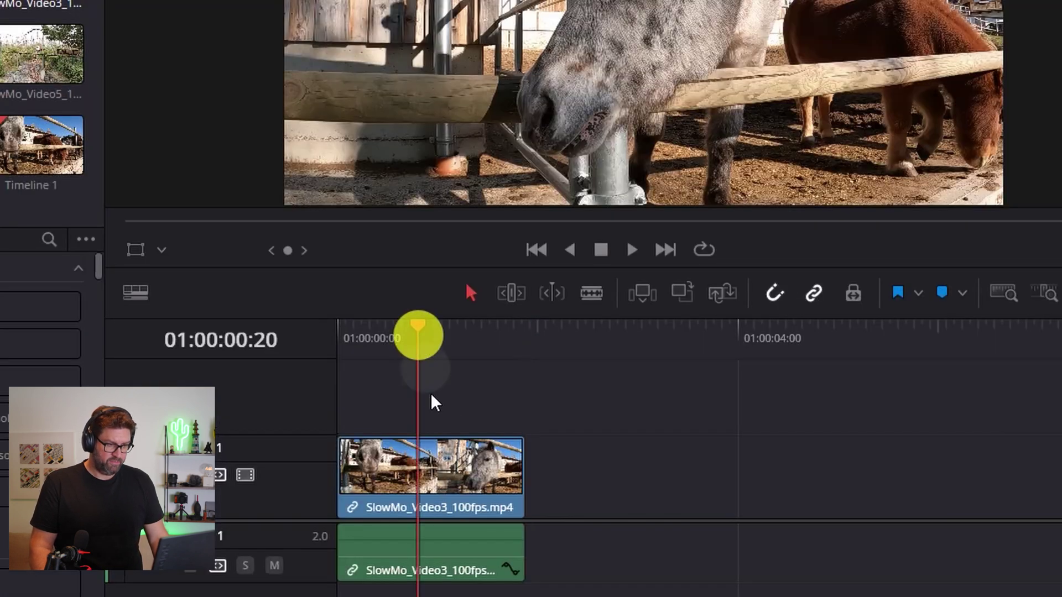
{"action": "right_click", "coordinate": [447, 480]}
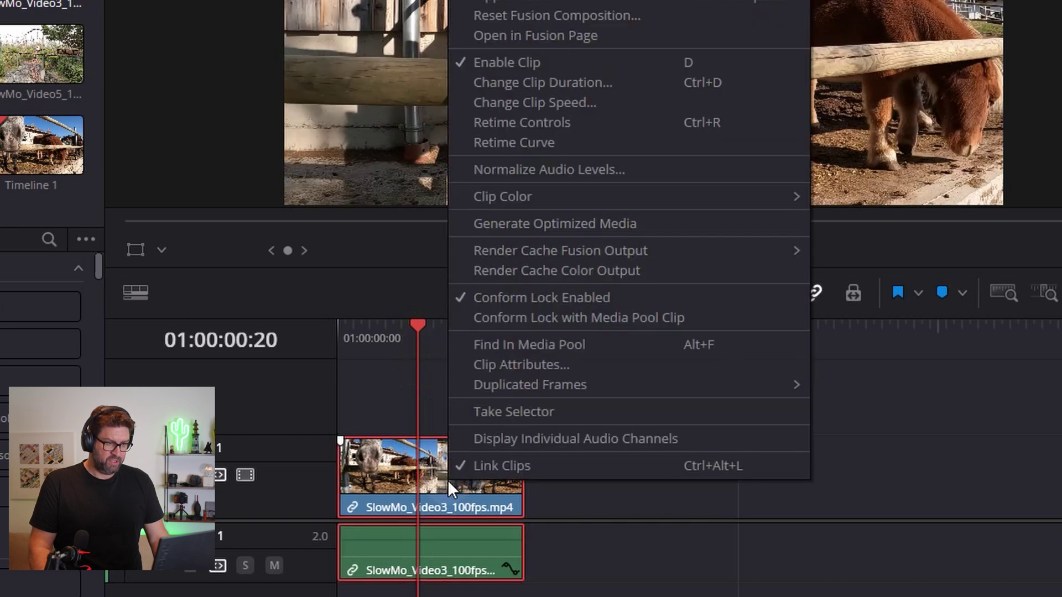
{"action": "left_click", "coordinate": [607, 107]}
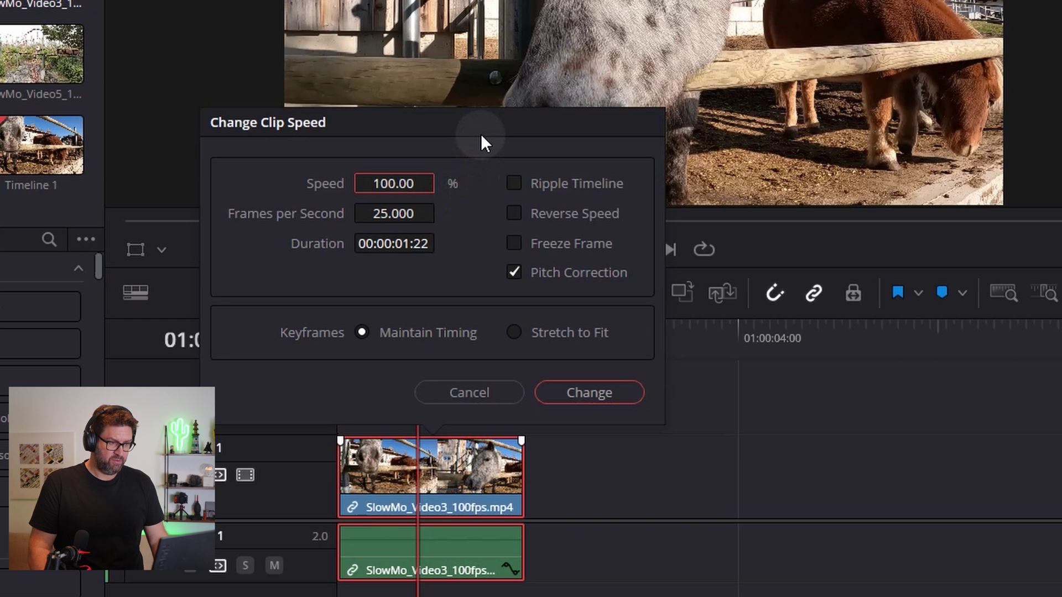
{"action": "left_click", "coordinate": [392, 183]}
{"action": "type", "text": "25"}
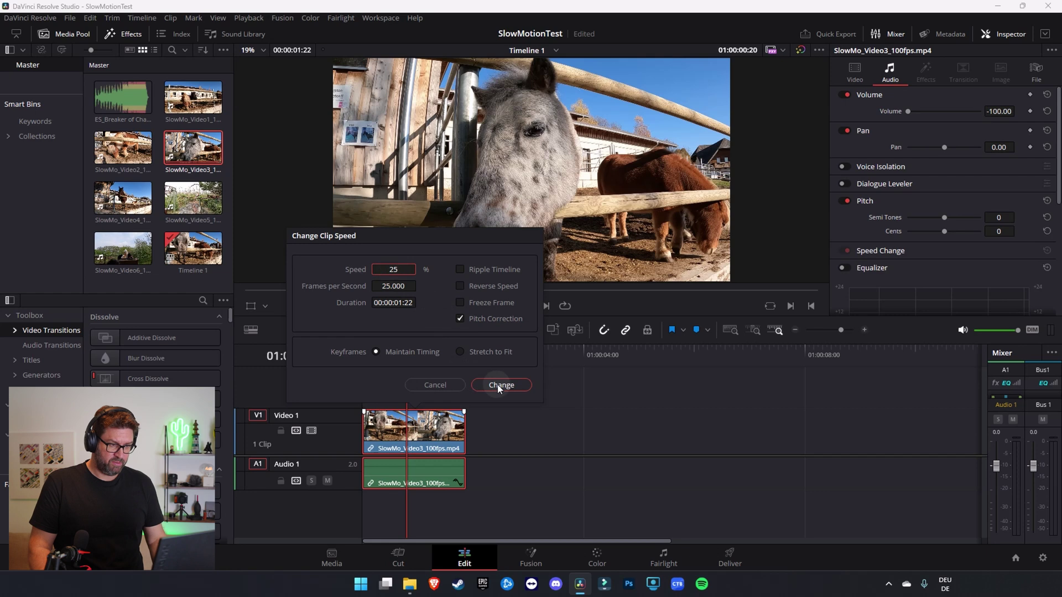
{"action": "left_click", "coordinate": [498, 385]}
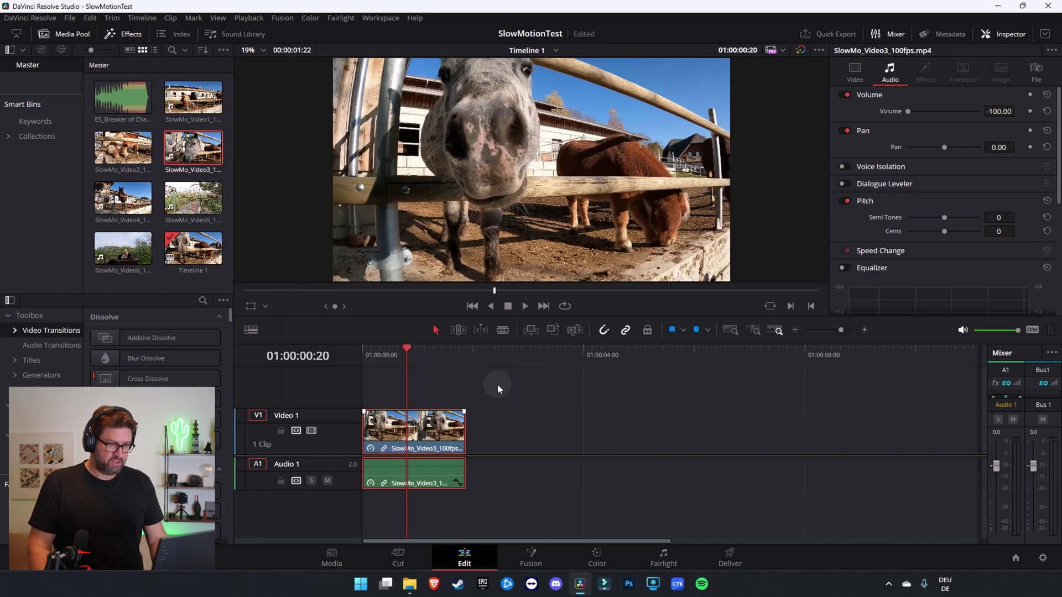
{"action": "left_click", "coordinate": [368, 354]}
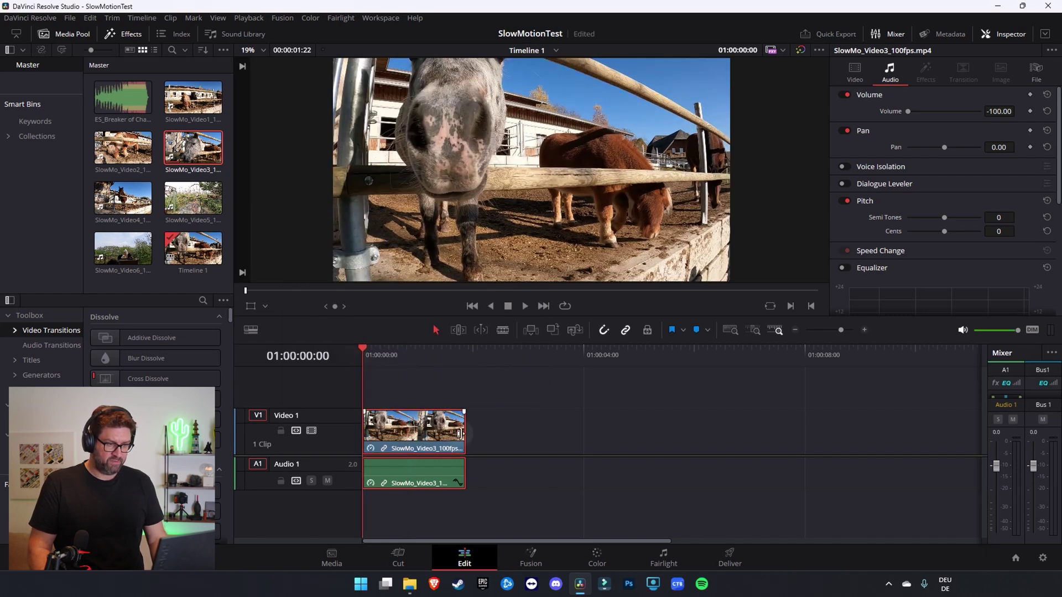
{"action": "left_click", "coordinate": [523, 307]}
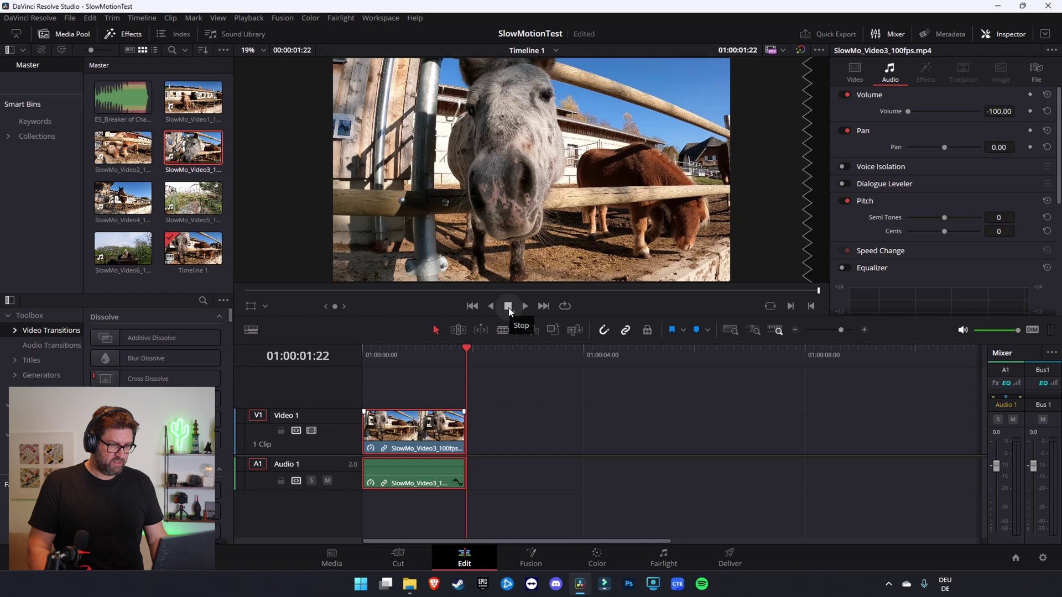
Step: Undo the last speed change and set the timeline clip's speed to 25% with Ripple Timeline enabled
{"action": "left_click", "coordinate": [90, 18]}
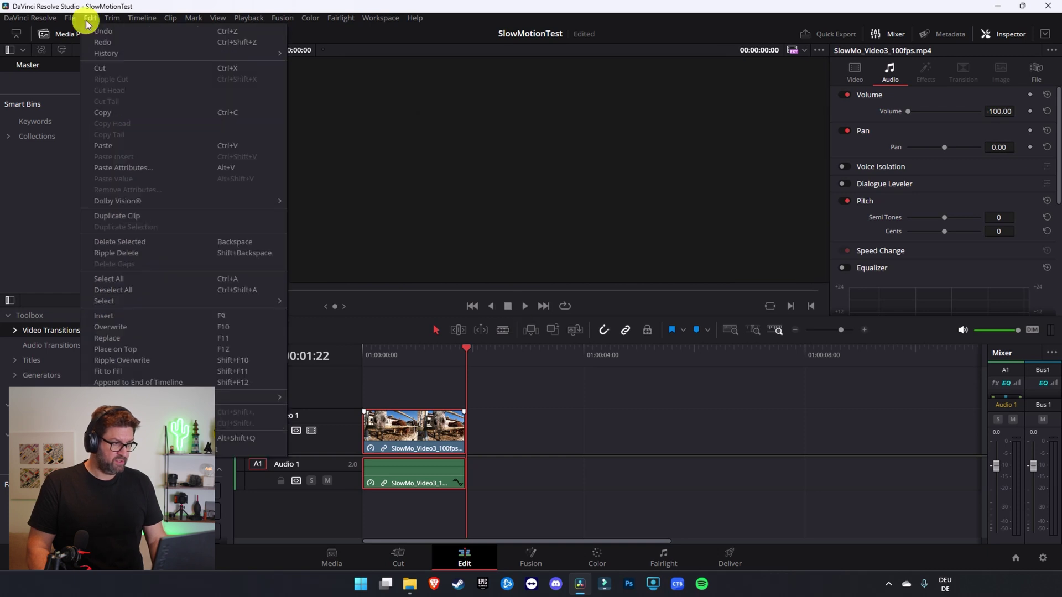
{"action": "left_click", "coordinate": [100, 34]}
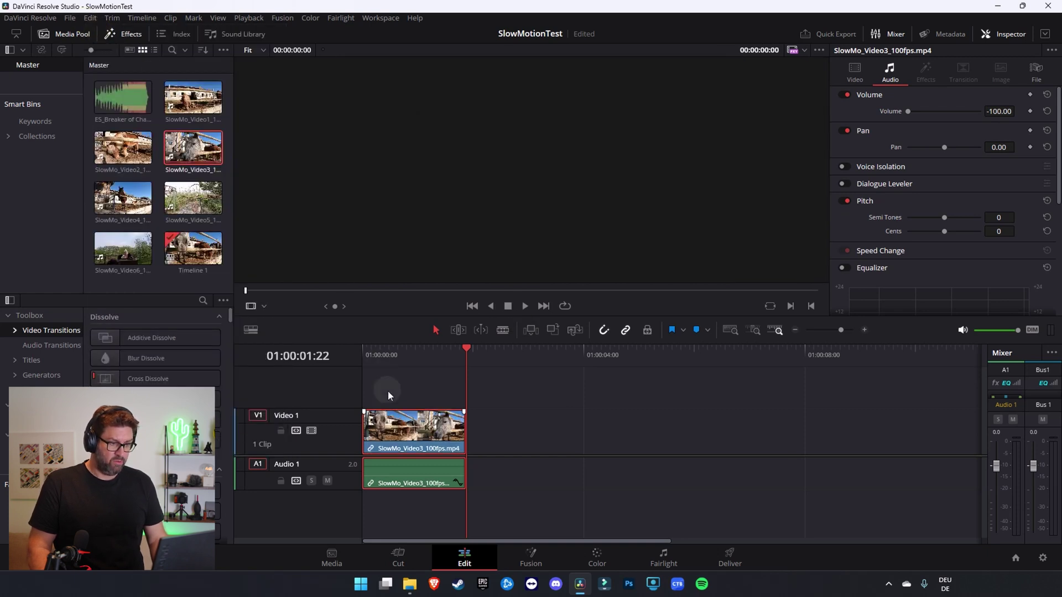
{"action": "right_click", "coordinate": [408, 427]}
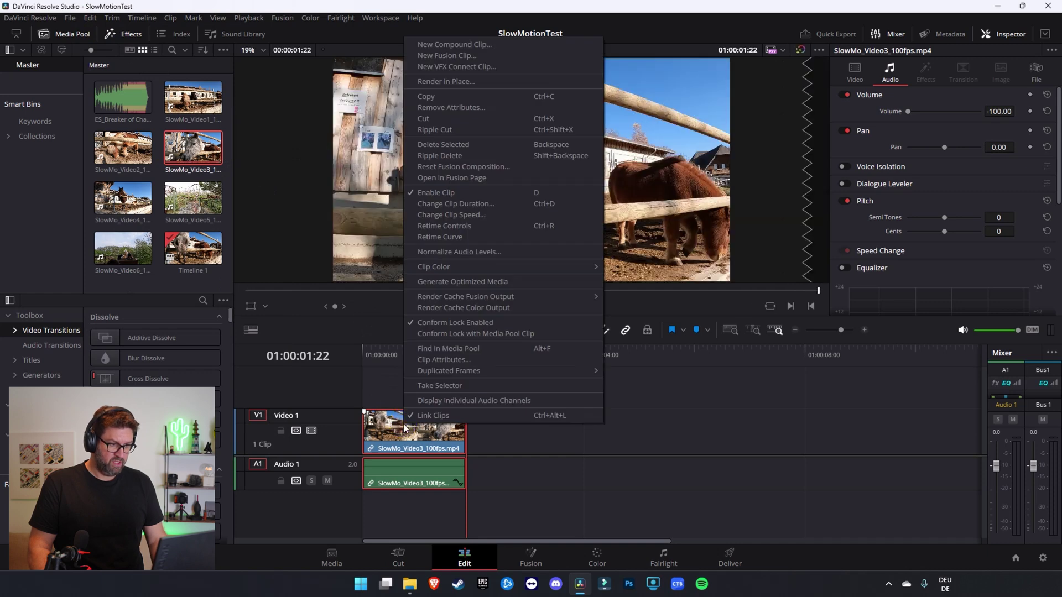
{"action": "left_click", "coordinate": [470, 216]}
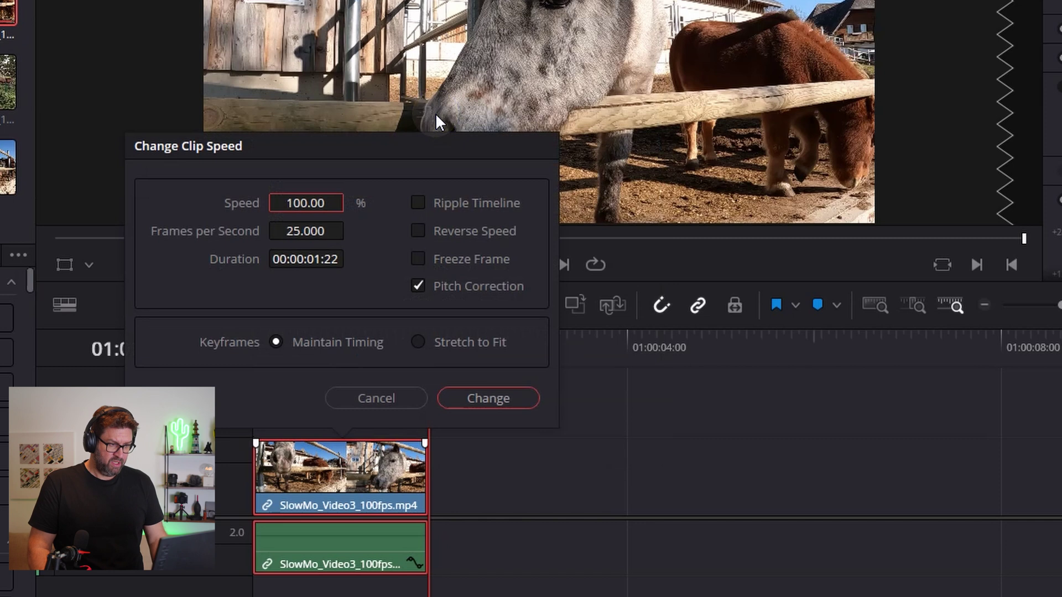
{"action": "left_click", "coordinate": [312, 203]}
{"action": "left_click", "coordinate": [311, 205]}
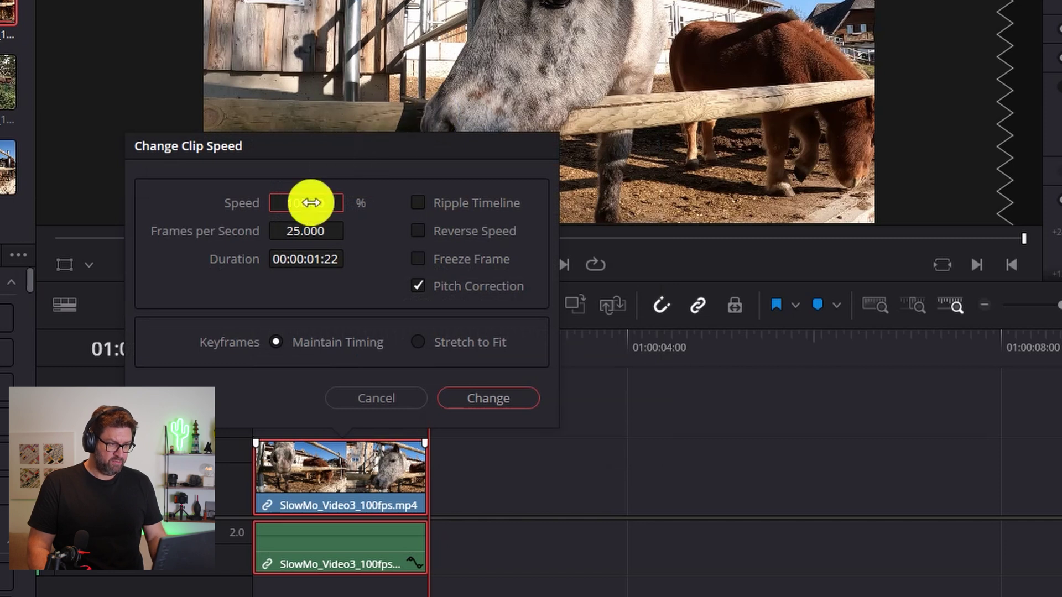
{"action": "type", "text": "25"}
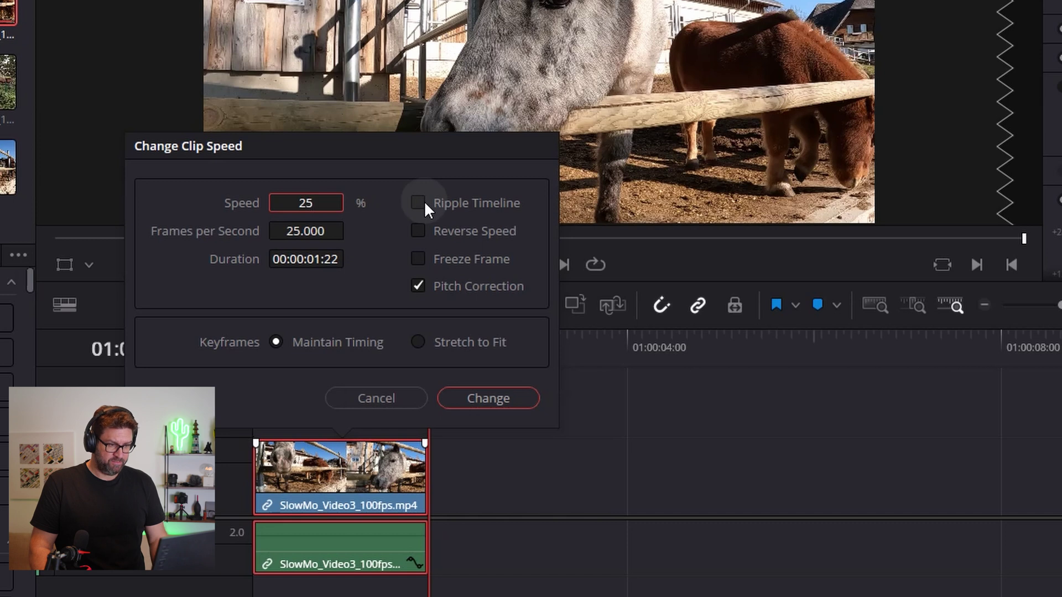
{"action": "left_click", "coordinate": [488, 398]}
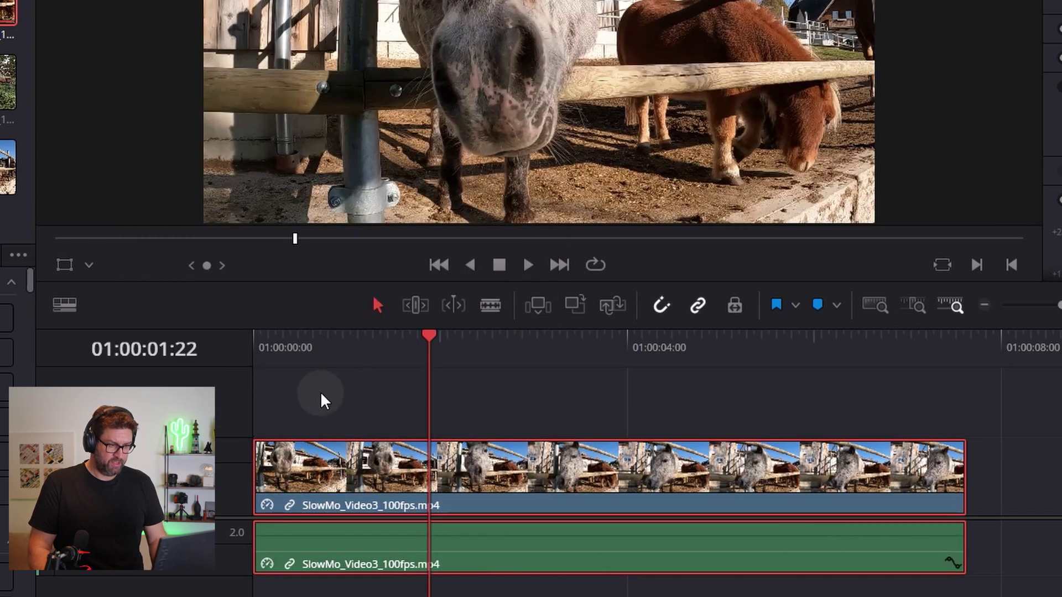
Step: Scrub past the end of the slowed clip and play it through from the timeline start
{"action": "left_click", "coordinate": [254, 343]}
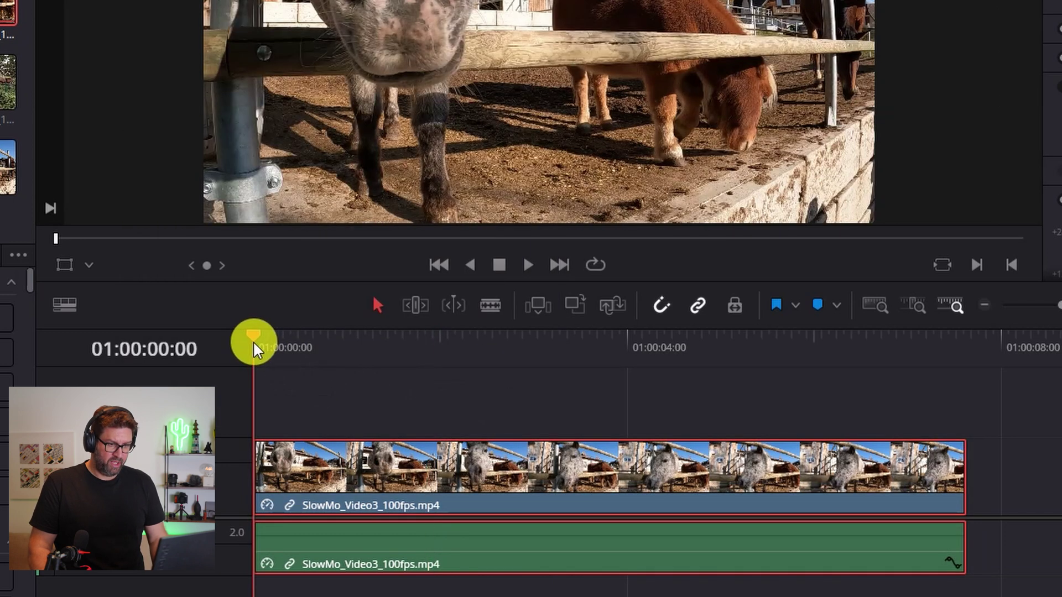
{"action": "left_click_drag", "start_coordinate": [252, 349], "coordinate": [992, 427]}
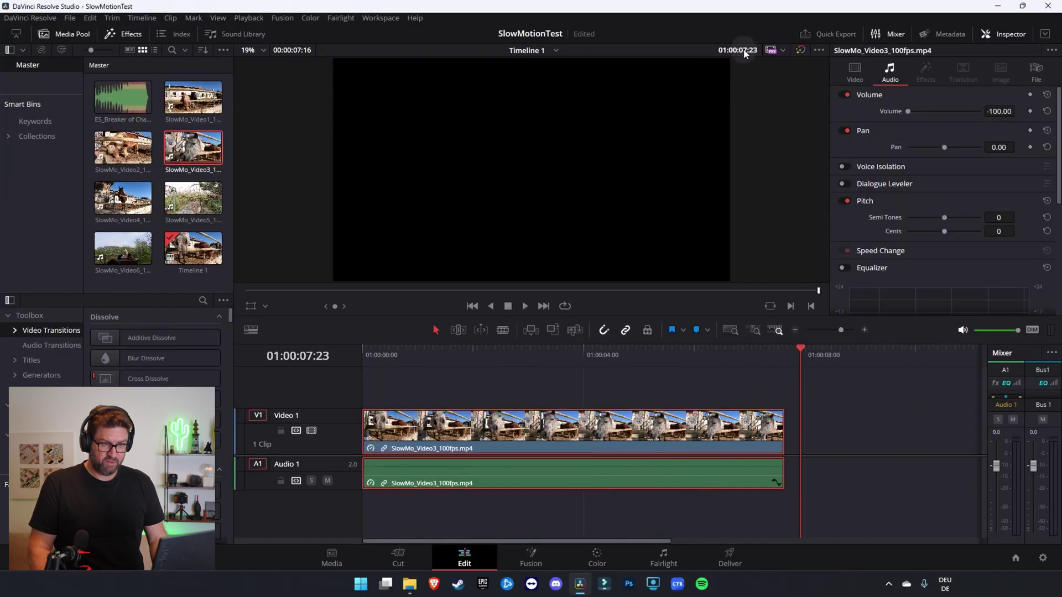
{"action": "left_click", "coordinate": [746, 51]}
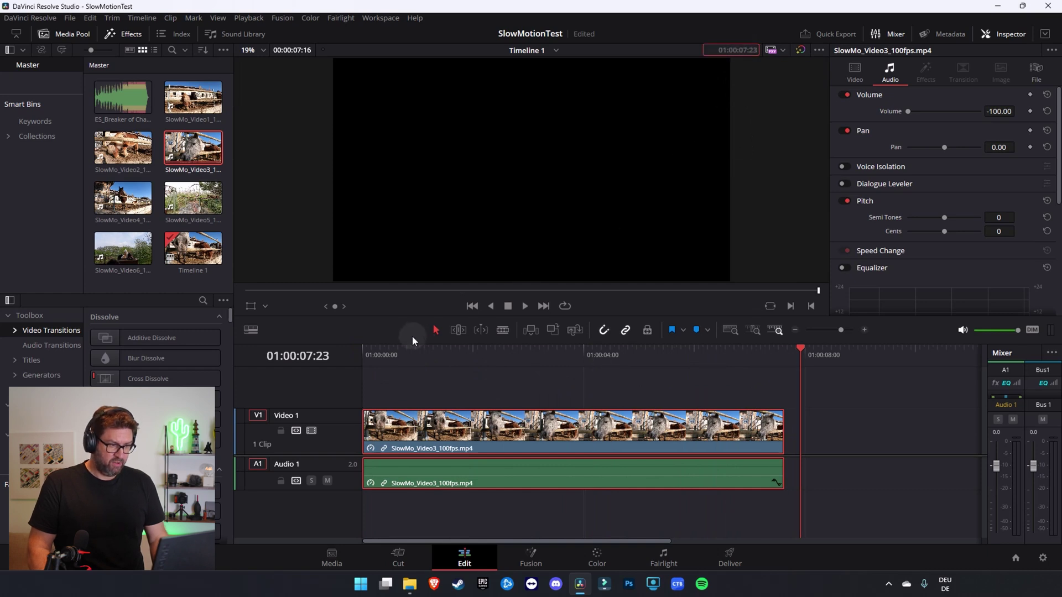
{"action": "left_click", "coordinate": [472, 306]}
{"action": "left_click", "coordinate": [526, 308]}
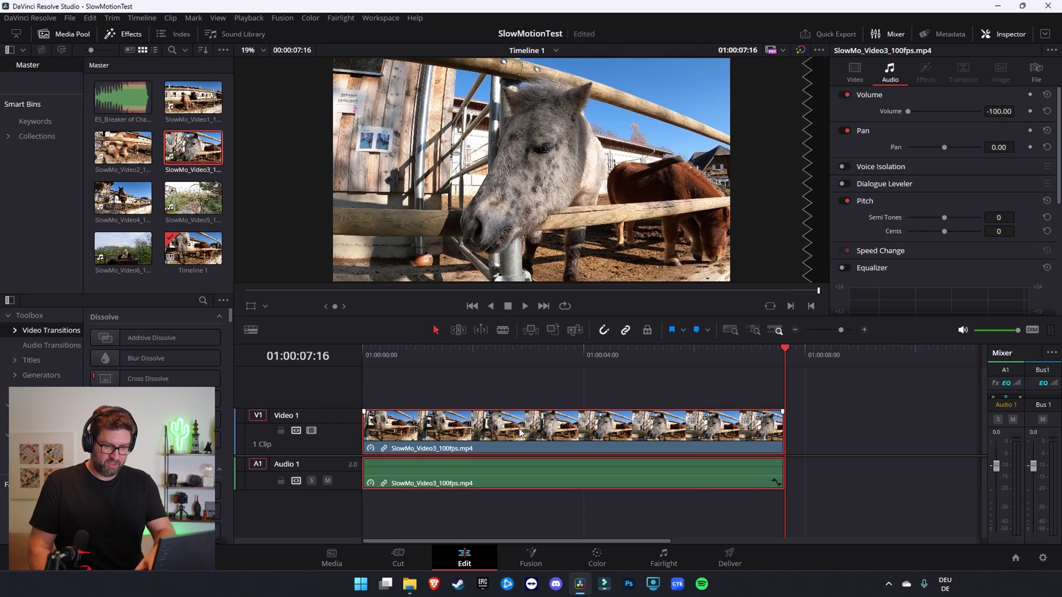
Step: Undo the slowed clip's edits and place SlowMo_Video3_100fps.mp4 at the timeline start with its audio volume lowered to -100
{"action": "key", "text": "ctrl+z"}
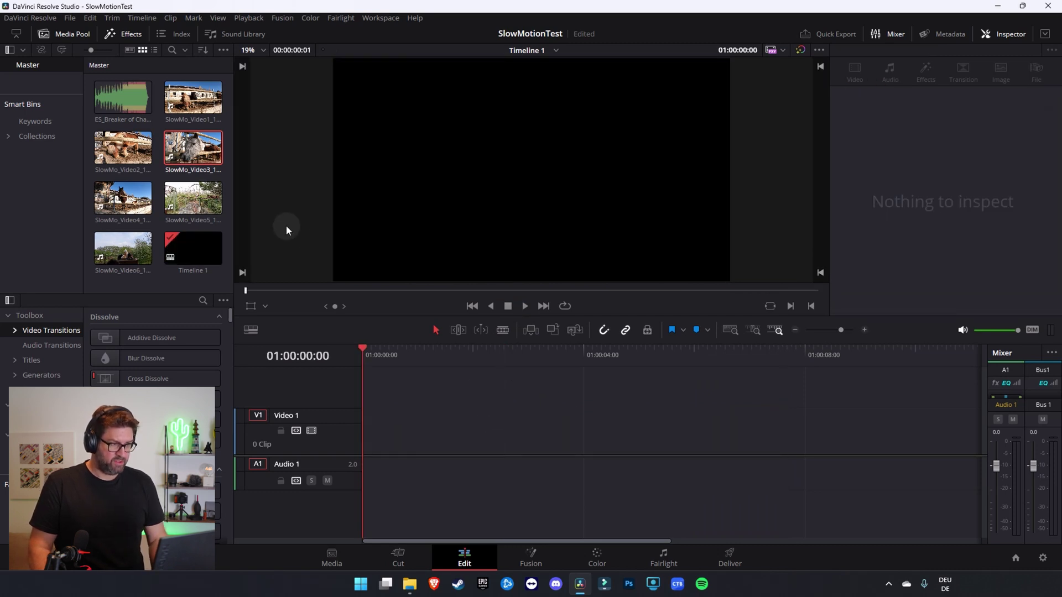
{"action": "left_click_drag", "start_coordinate": [198, 148], "coordinate": [367, 431]}
{"action": "left_click_drag", "start_coordinate": [430, 466], "coordinate": [549, 500]}
{"action": "left_click", "coordinate": [421, 433]}
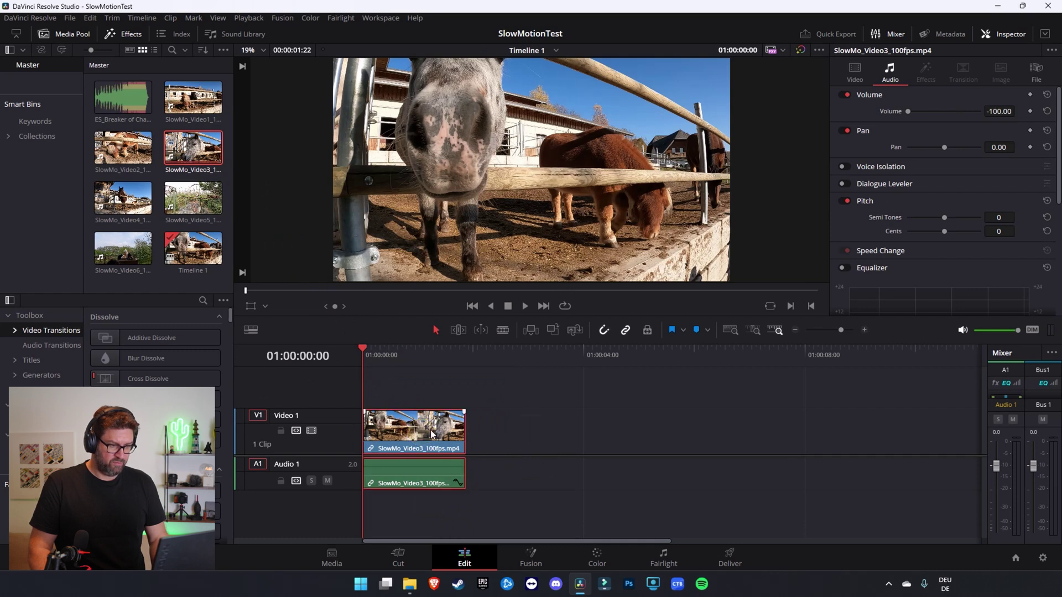
Step: Enable Retime Controls on the timeline clip, change its speed to 25%, and play it from the start
{"action": "right_click", "coordinate": [432, 434]}
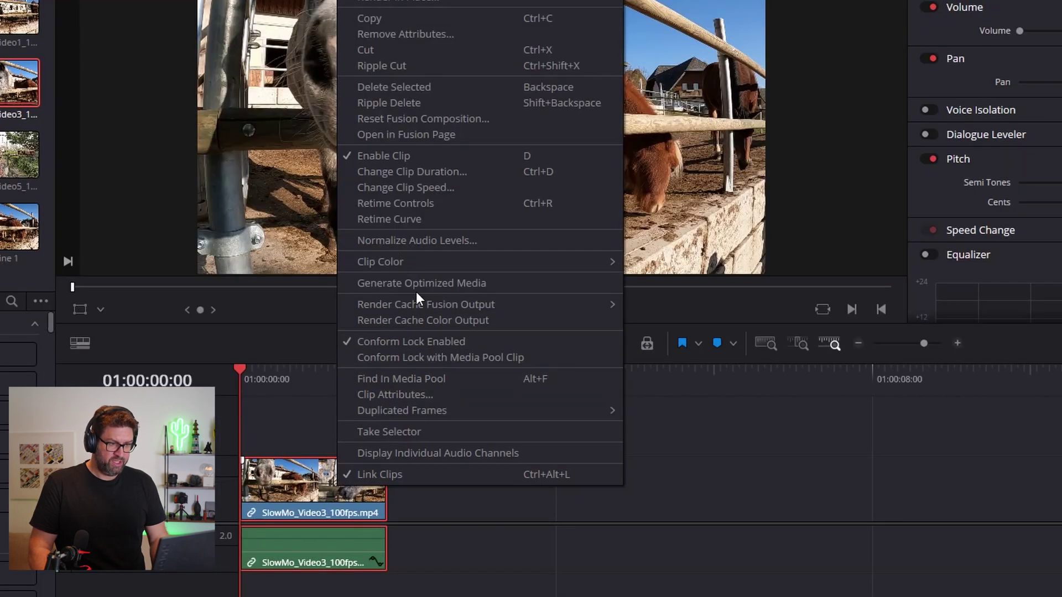
{"action": "left_click", "coordinate": [435, 212]}
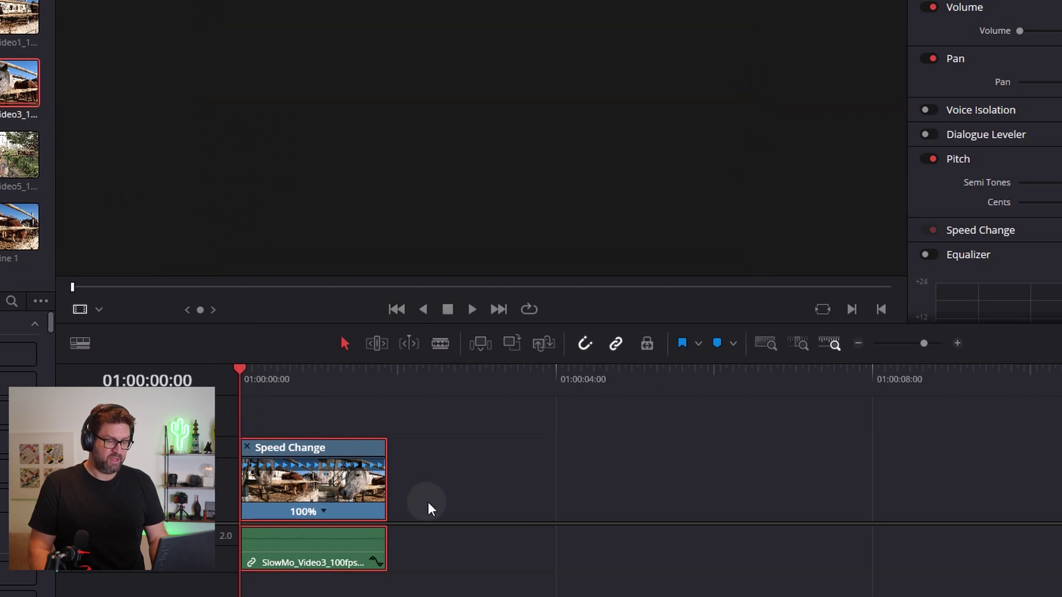
{"action": "left_click", "coordinate": [324, 514]}
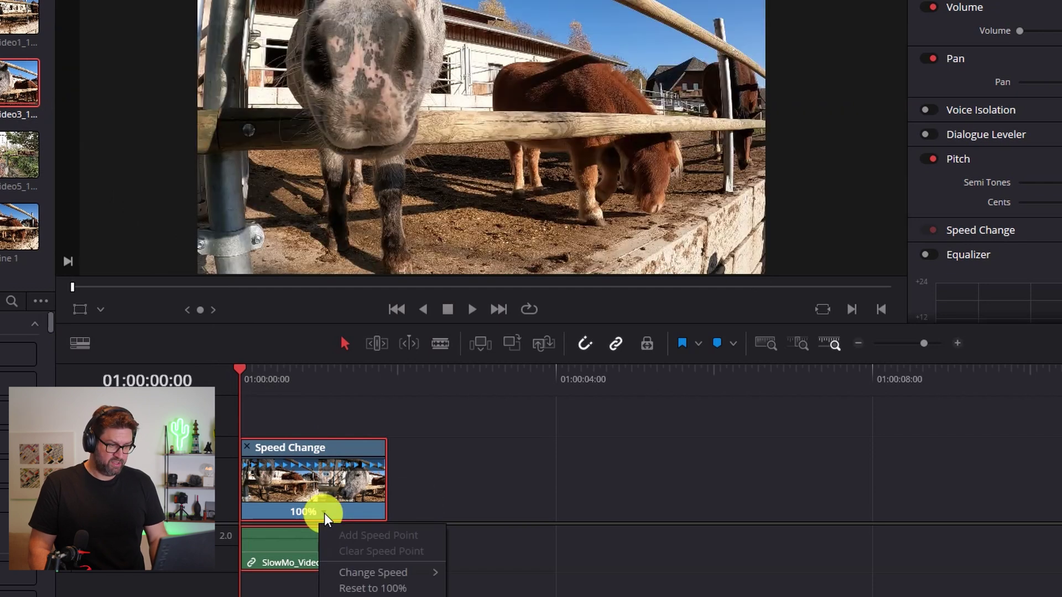
{"action": "mouse_move", "coordinate": [375, 572]}
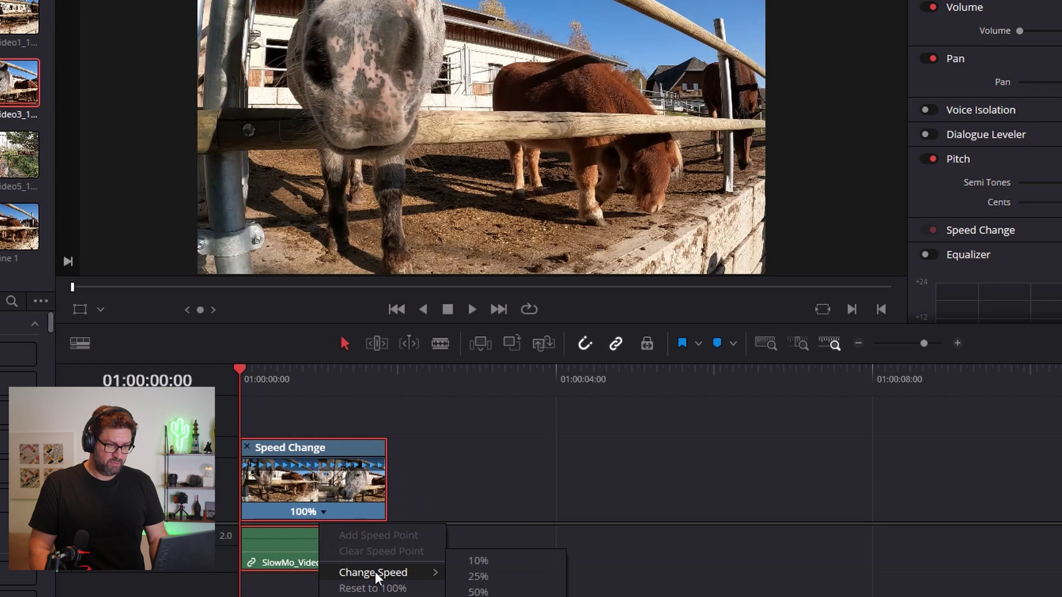
{"action": "left_click", "coordinate": [479, 577]}
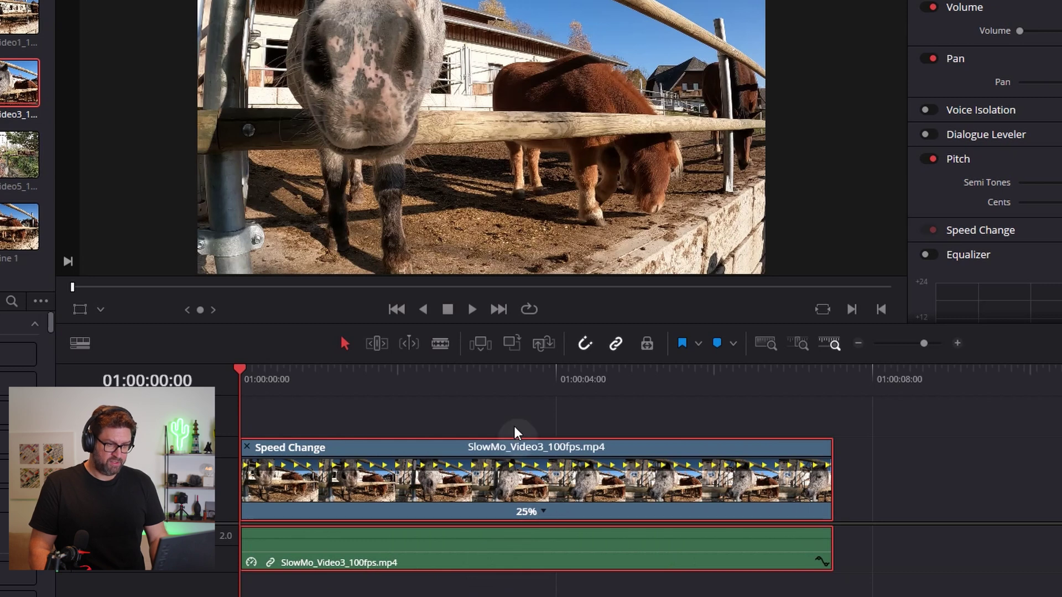
{"action": "left_click", "coordinate": [469, 307]}
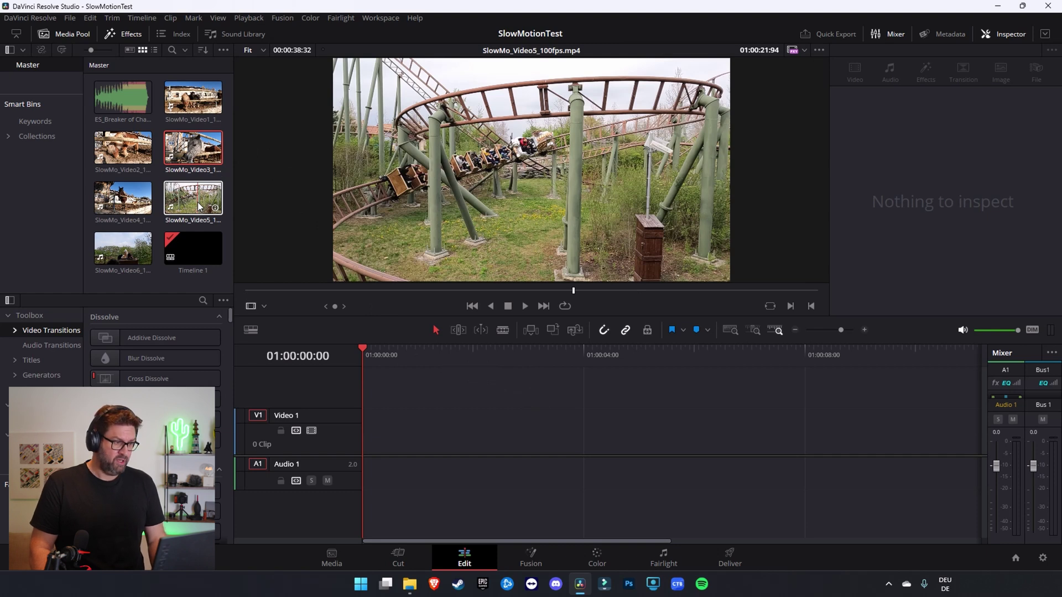
Step: Place SlowMo_Video5_100fps.mp4 at the timeline start and SlowMo_Video6_100fps.mp4 after a gap at about 01:00:48:00
{"action": "left_click_drag", "start_coordinate": [199, 206], "coordinate": [364, 438]}
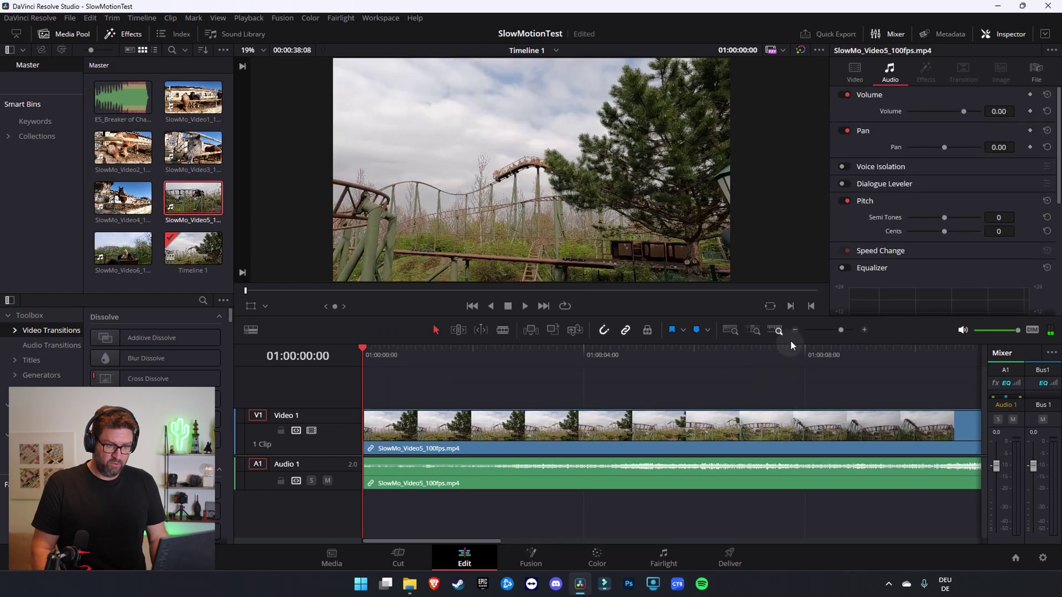
{"action": "left_click", "coordinate": [794, 330]}
{"action": "left_click_drag", "start_coordinate": [123, 248], "coordinate": [695, 437]}
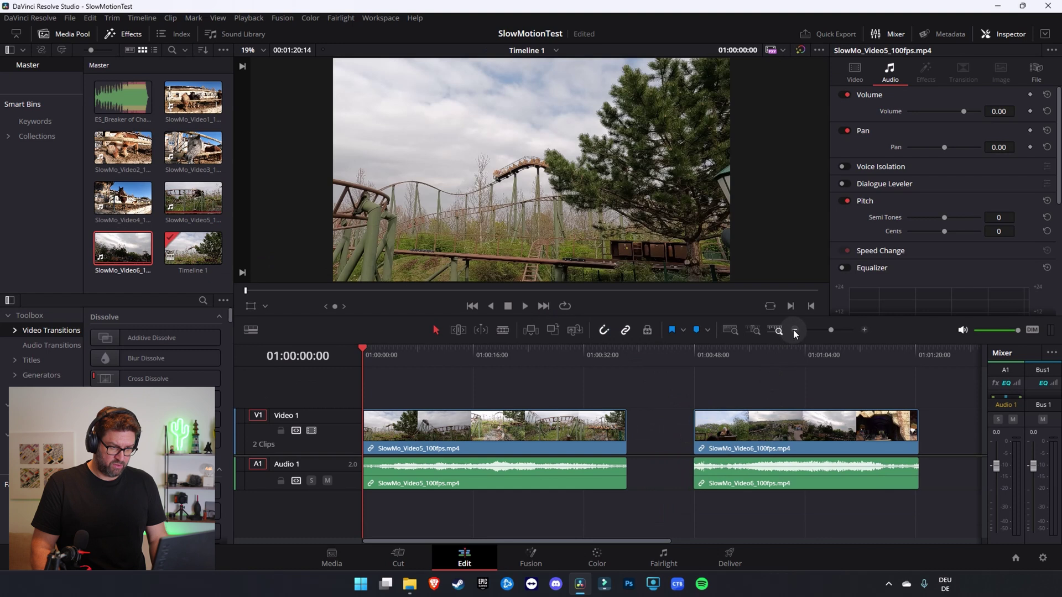
{"action": "left_click", "coordinate": [795, 330]}
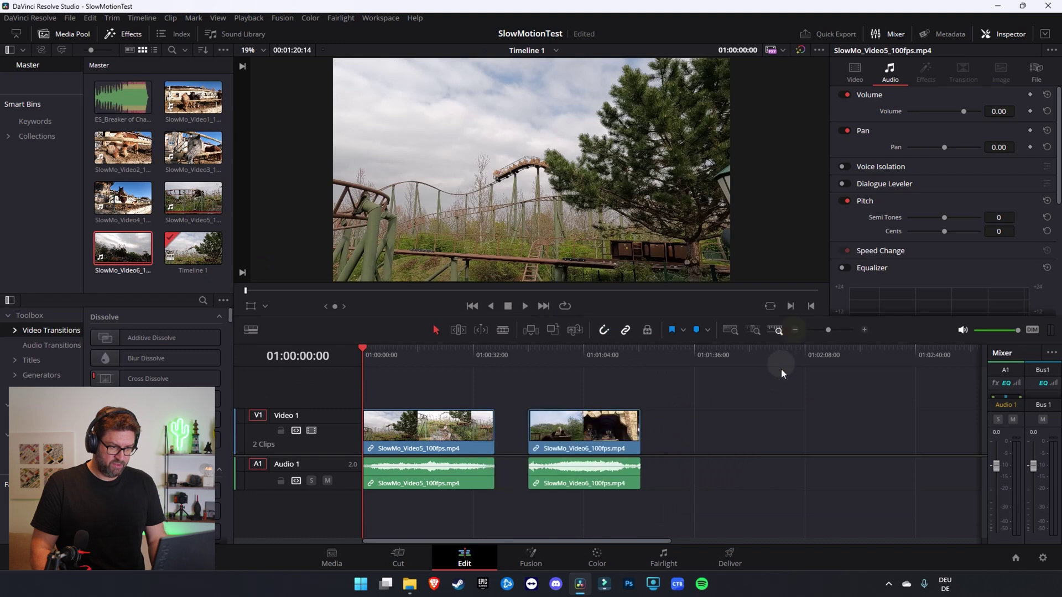
{"action": "left_click", "coordinate": [864, 331]}
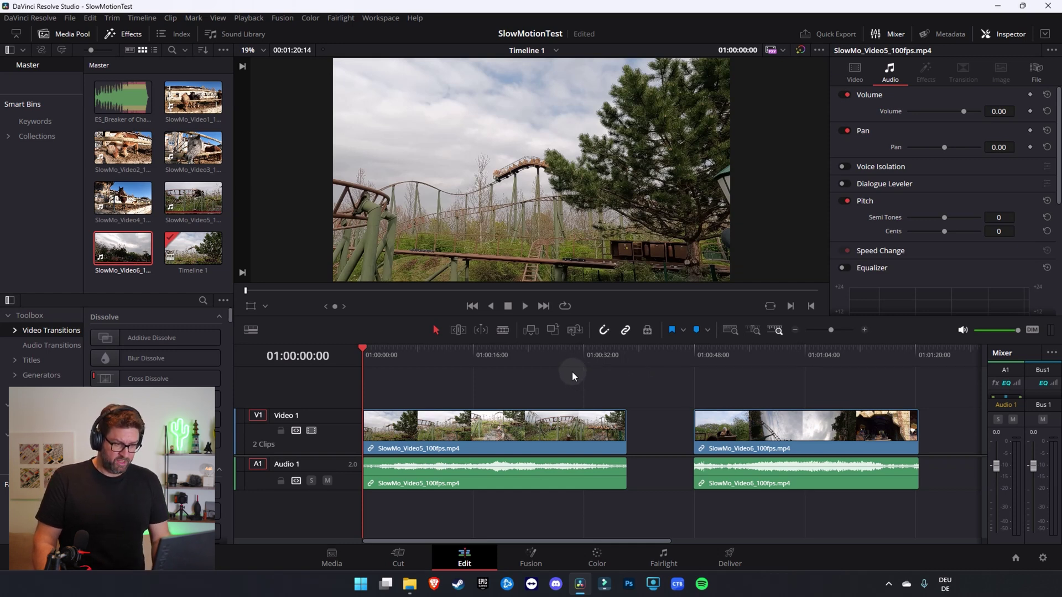
Step: Scrub the timeline between the two clips and return the playhead to the start
{"action": "left_click", "coordinate": [364, 349]}
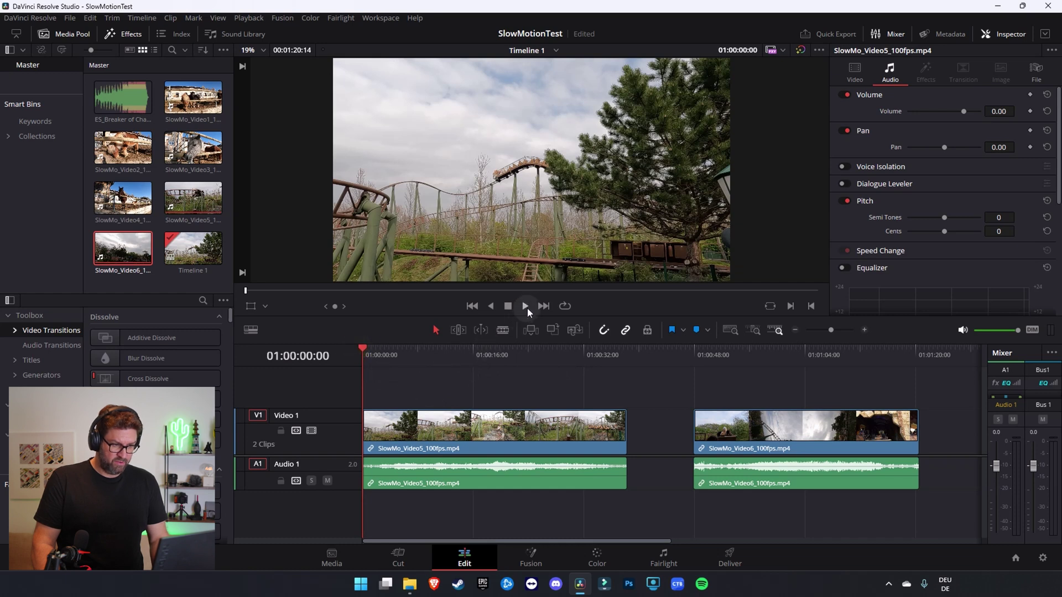
{"action": "left_click", "coordinate": [431, 384]}
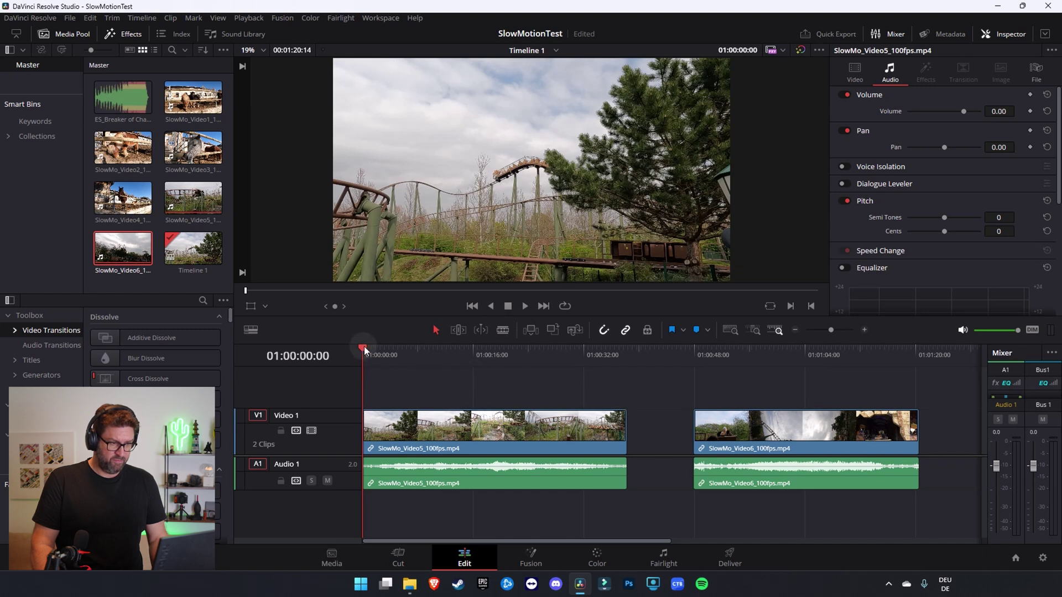
{"action": "mouse_move", "coordinate": [364, 348]}
{"action": "left_mouse_down"}
{"action": "mouse_move", "coordinate": [523, 364]}
{"action": "mouse_move", "coordinate": [360, 363]}
{"action": "left_mouse_up"}
{"action": "left_click", "coordinate": [663, 420]}
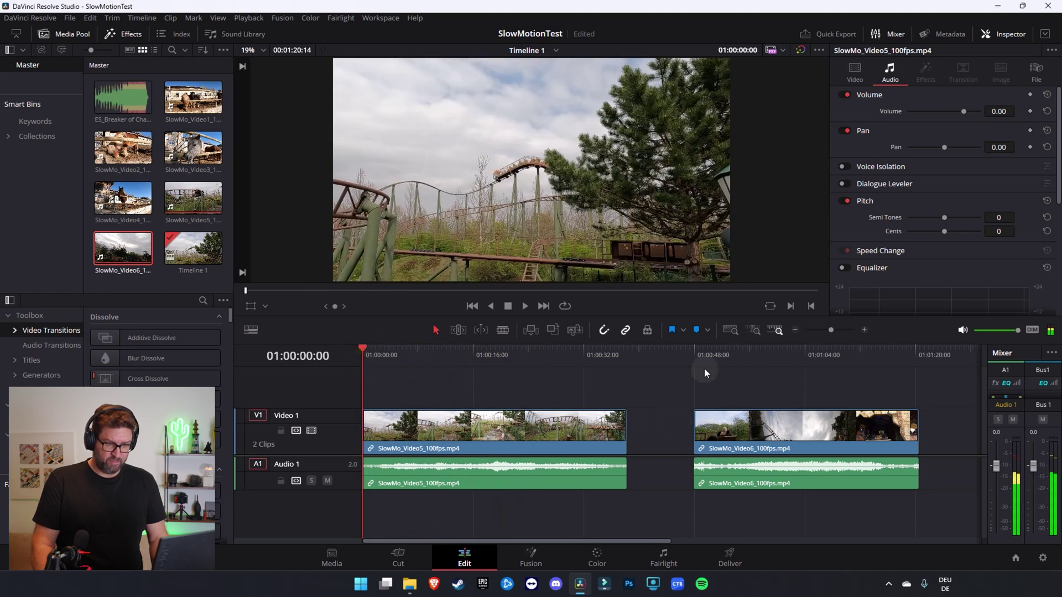
{"action": "left_click_drag", "start_coordinate": [702, 354], "coordinate": [359, 360]}
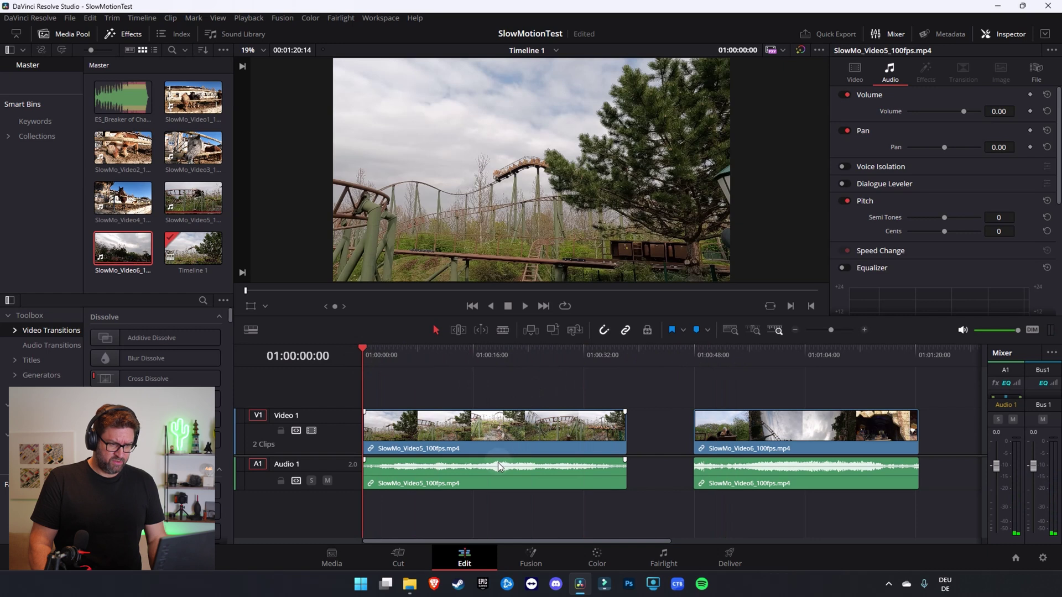
Step: Lower the audio volume of both timeline clips to near silence, with SlowMo_Video5_100fps.mp4 at about -98
{"action": "left_click_drag", "start_coordinate": [499, 468], "coordinate": [500, 487]}
{"action": "left_click", "coordinate": [748, 471]}
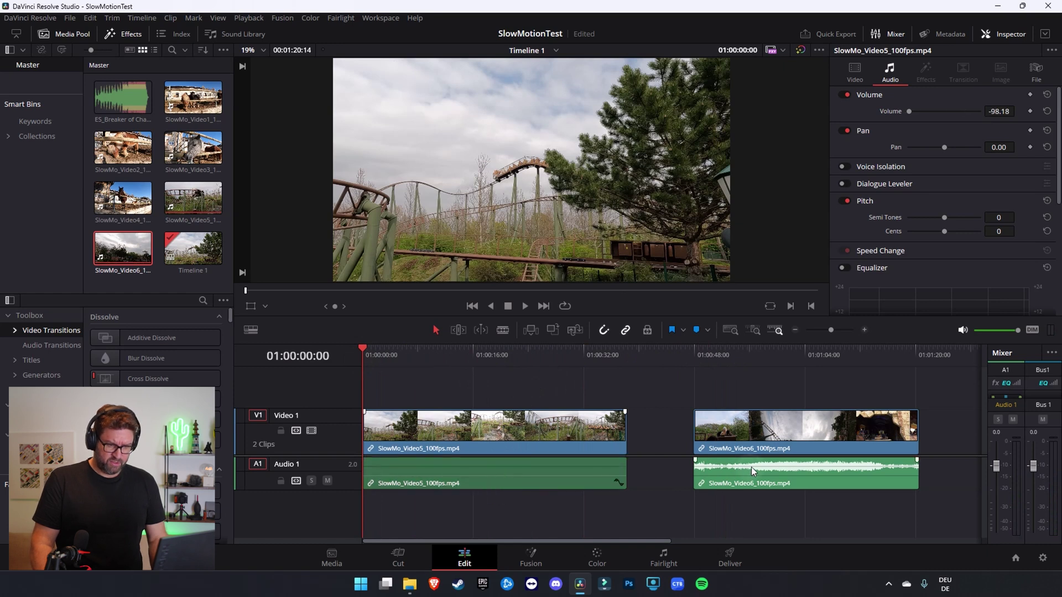
{"action": "left_click_drag", "start_coordinate": [751, 465], "coordinate": [754, 498]}
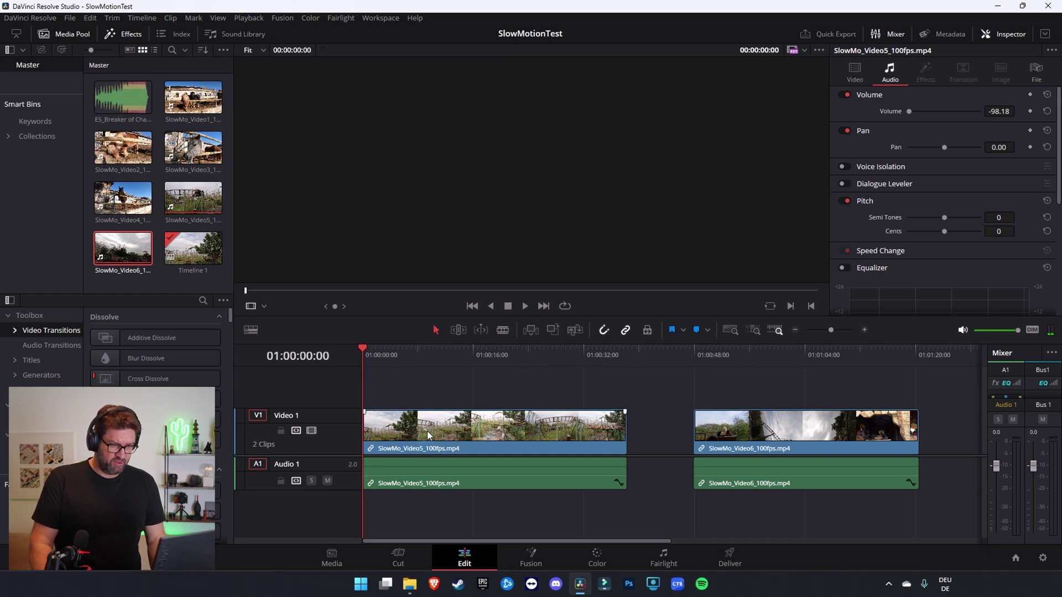
Step: Play the opening of SlowMo_Video5_100fps.mp4, and play SlowMo_Video6_100fps.mp4 from its beginning to the coaster ride
{"action": "left_click", "coordinate": [364, 348]}
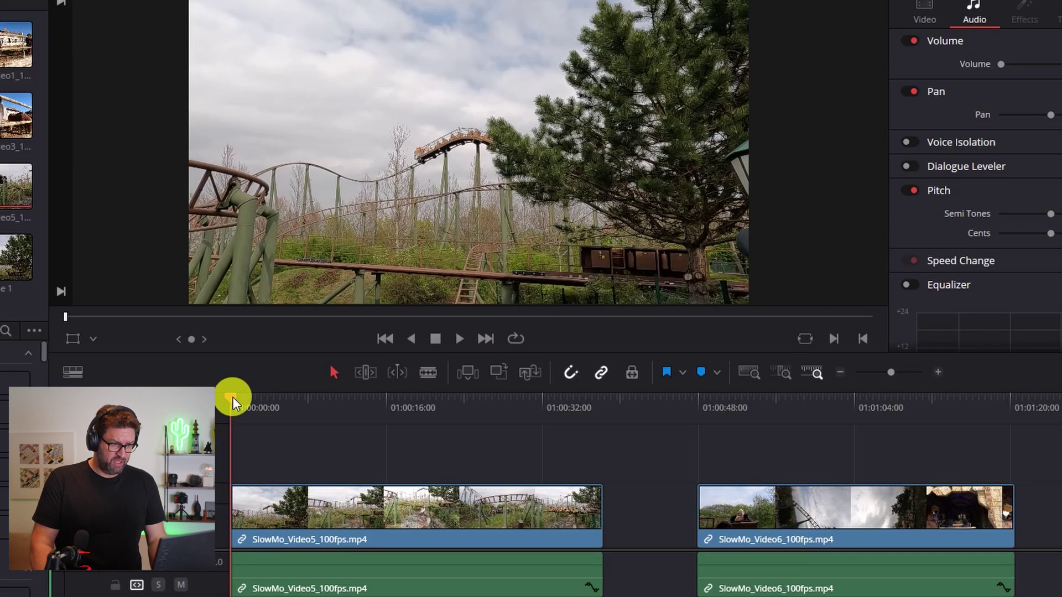
{"action": "left_click", "coordinate": [459, 344]}
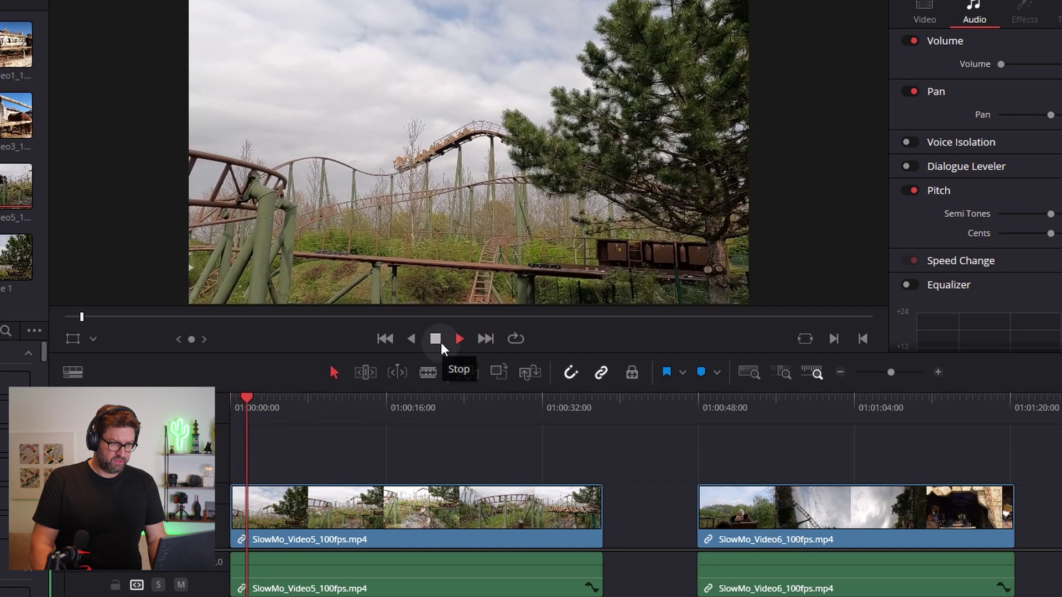
{"action": "left_click", "coordinate": [442, 344]}
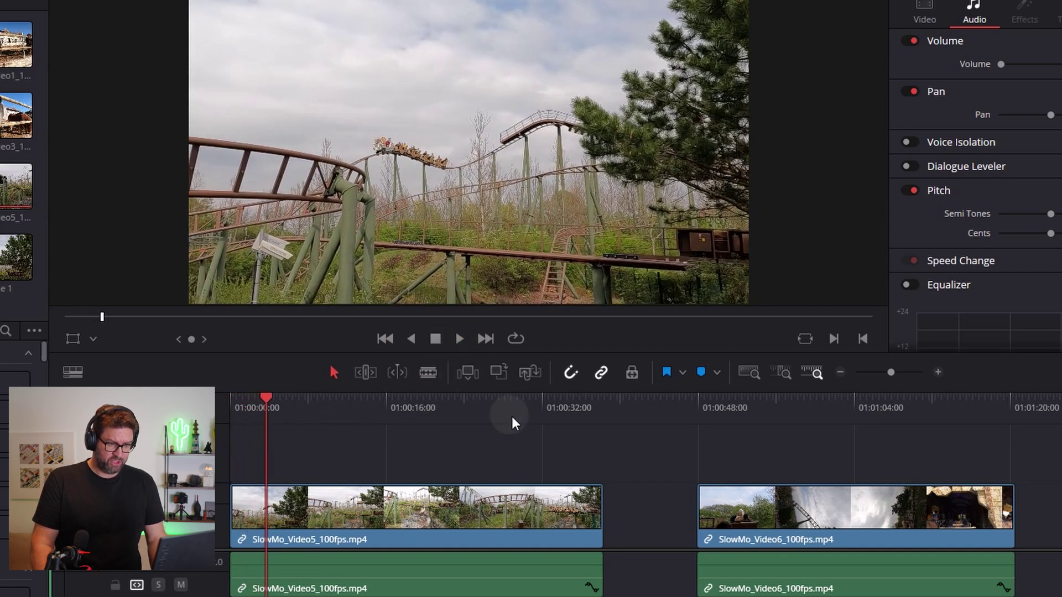
{"action": "left_click", "coordinate": [698, 408]}
{"action": "left_click", "coordinate": [459, 338]}
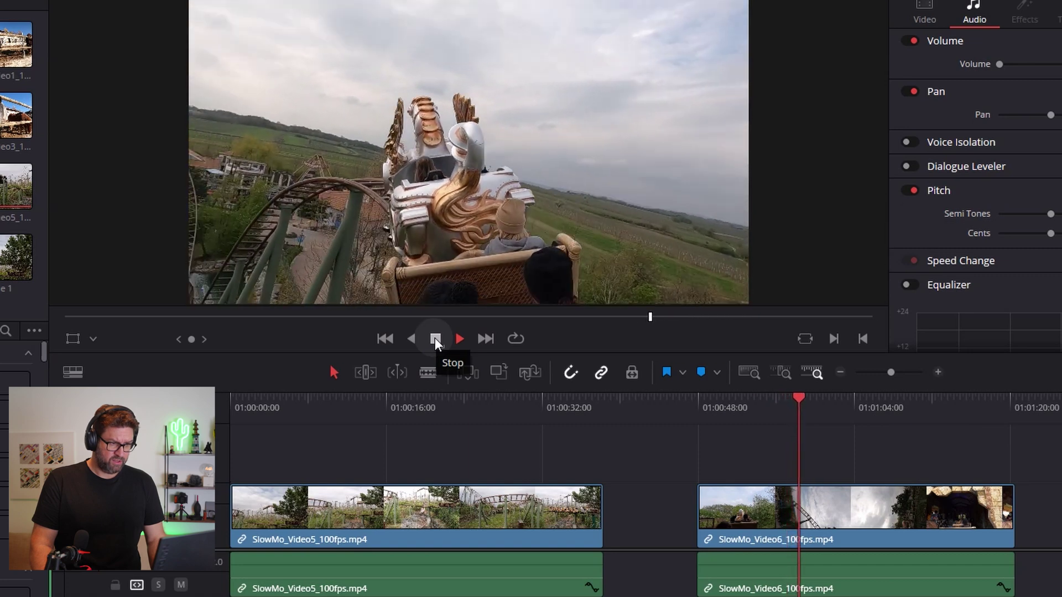
{"action": "left_click", "coordinate": [436, 341]}
Step: Split SlowMo_Video6_100fps.mp4 at 01:00:59:09 with the Blade tool and return to the Selection tool
{"action": "left_click", "coordinate": [428, 373]}
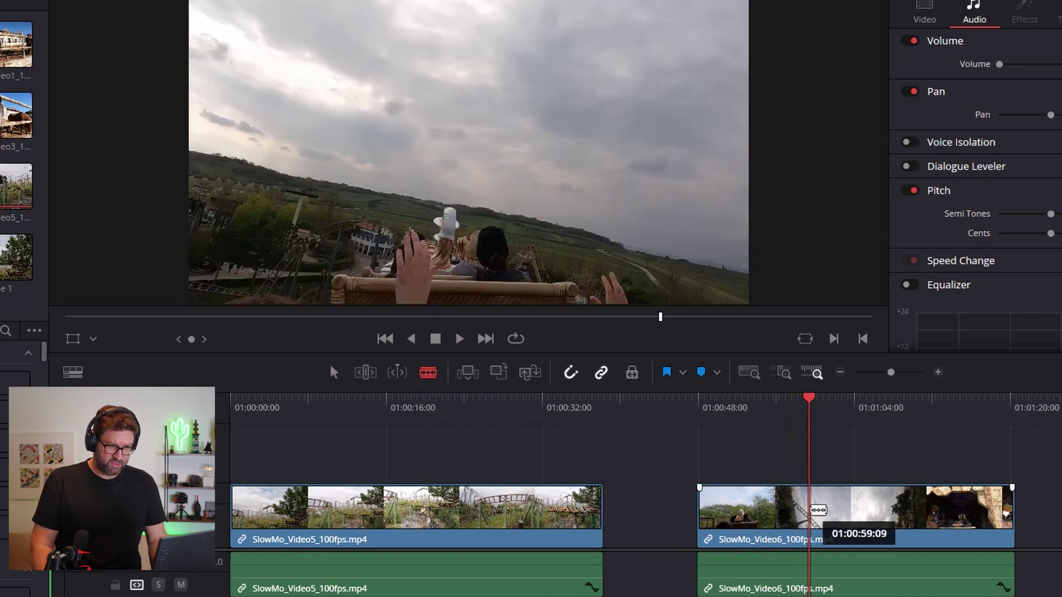
{"action": "left_click", "coordinate": [810, 510]}
{"action": "left_click", "coordinate": [334, 372]}
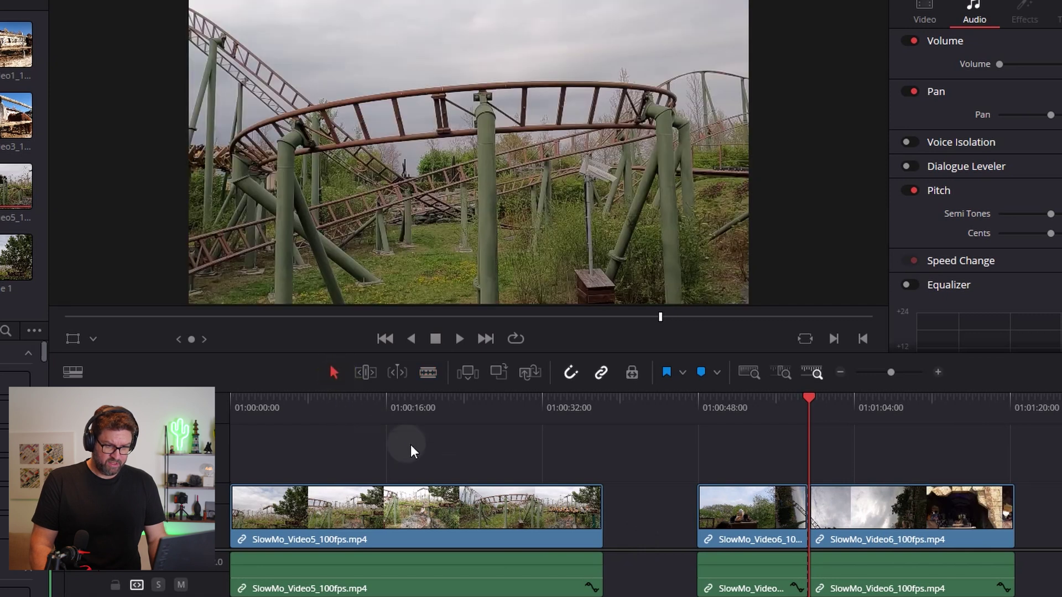
Step: Rearrange the timeline so the first part of SlowMo_Video6_100fps.mp4 starts it, followed by SlowMo_Video5_100fps.mp4 and the remaining Video6 part
{"action": "left_click", "coordinate": [840, 372]}
{"action": "left_click_drag", "start_coordinate": [592, 518], "coordinate": [861, 523]}
{"action": "left_click_drag", "start_coordinate": [356, 517], "coordinate": [712, 517]}
{"action": "left_click_drag", "start_coordinate": [491, 509], "coordinate": [258, 504]}
Step: Play the opening SlowMo_Video6_100fps.mp4 clip from the start of the timeline to its end
{"action": "left_click", "coordinate": [238, 401]}
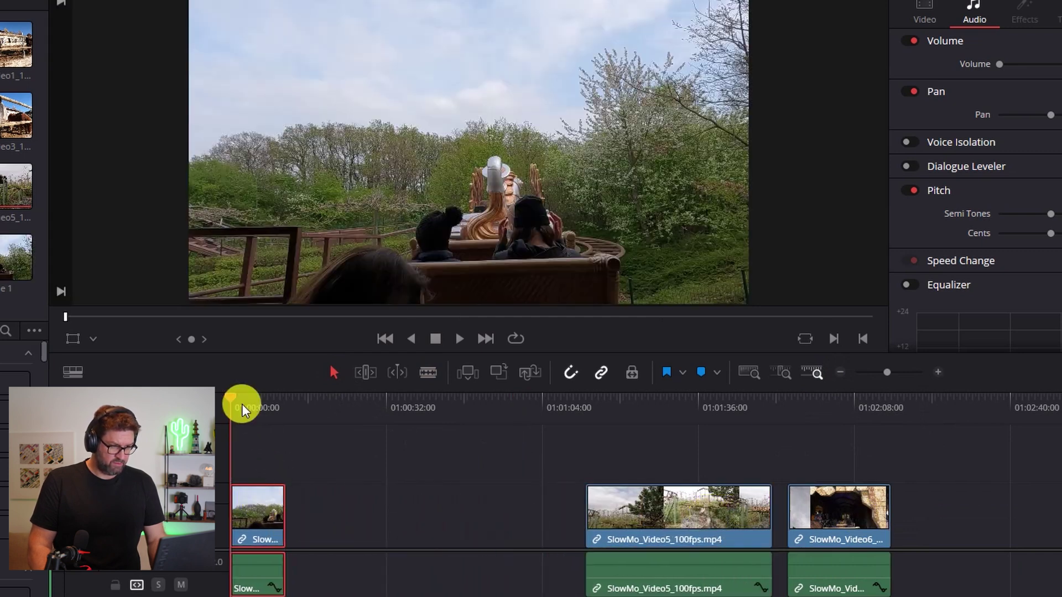
{"action": "left_click", "coordinate": [463, 343]}
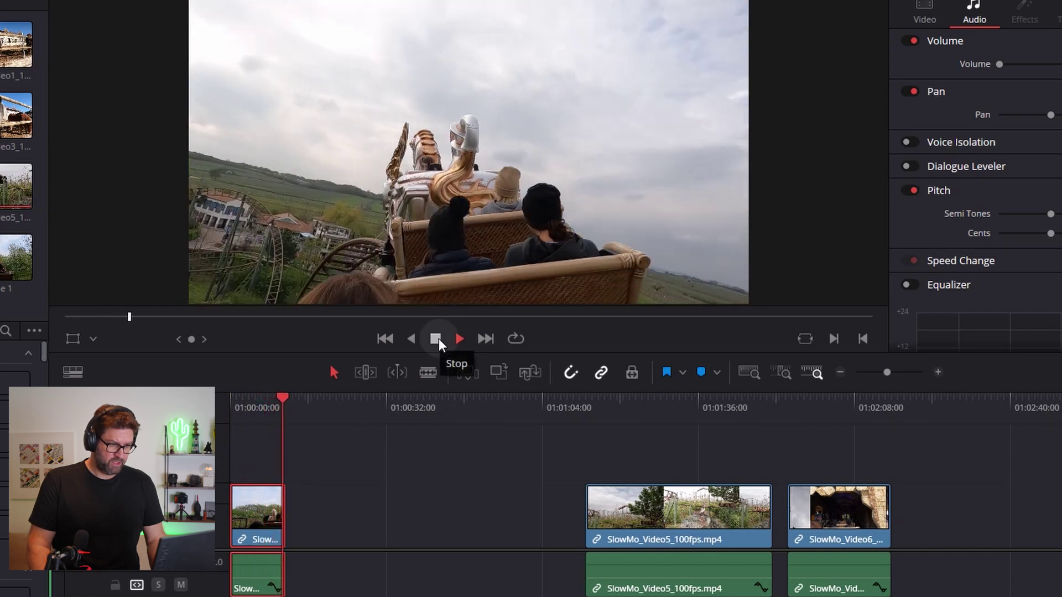
{"action": "left_click", "coordinate": [436, 339]}
Step: Trim the start of SlowMo_Video5_100fps.mp4 to where the coaster train comes down the first hill, and move it directly behind the opening clip
{"action": "left_click", "coordinate": [588, 405]}
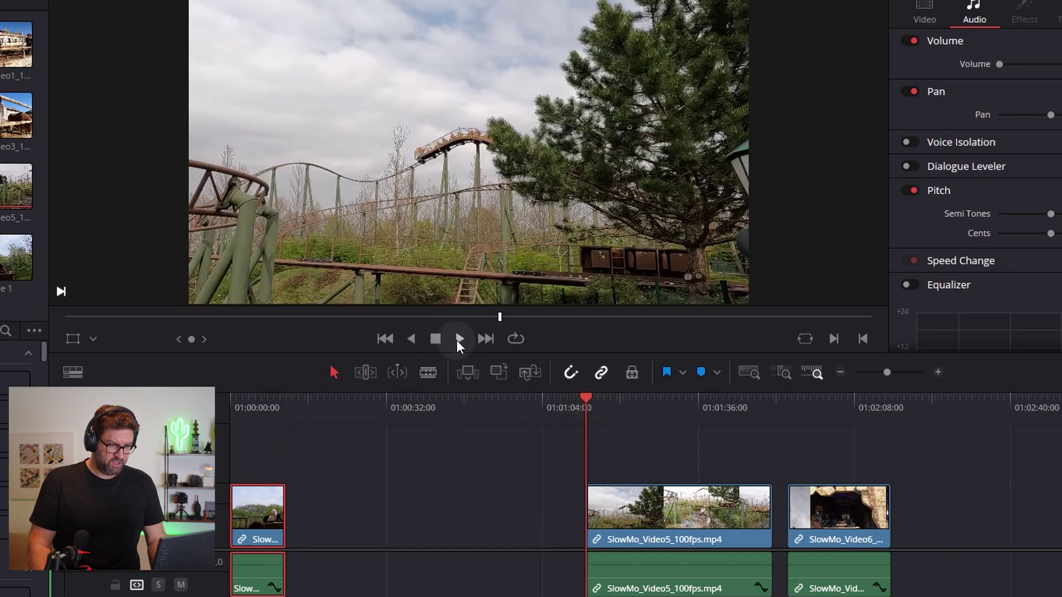
{"action": "left_click", "coordinate": [458, 339]}
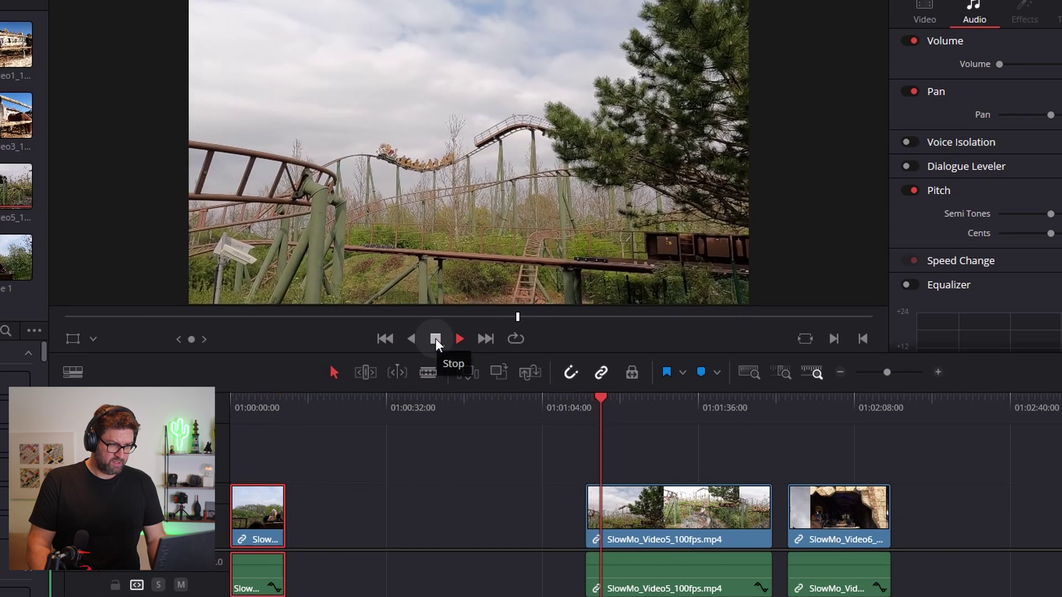
{"action": "left_click", "coordinate": [435, 339]}
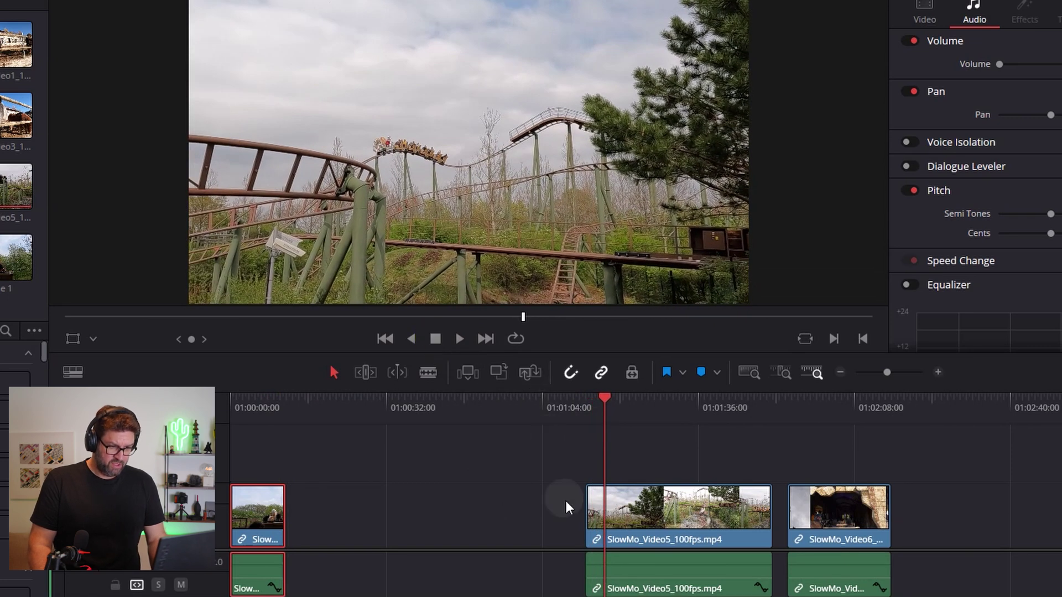
{"action": "left_click_drag", "start_coordinate": [593, 512], "coordinate": [606, 512]}
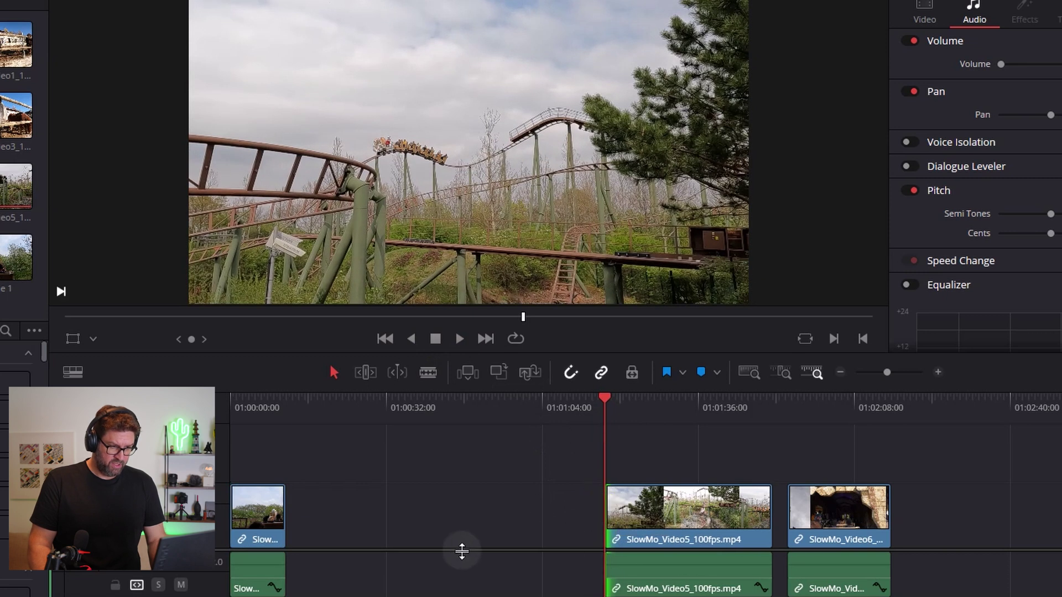
{"action": "left_click", "coordinate": [650, 520]}
{"action": "left_click_drag", "start_coordinate": [566, 504], "coordinate": [339, 504]}
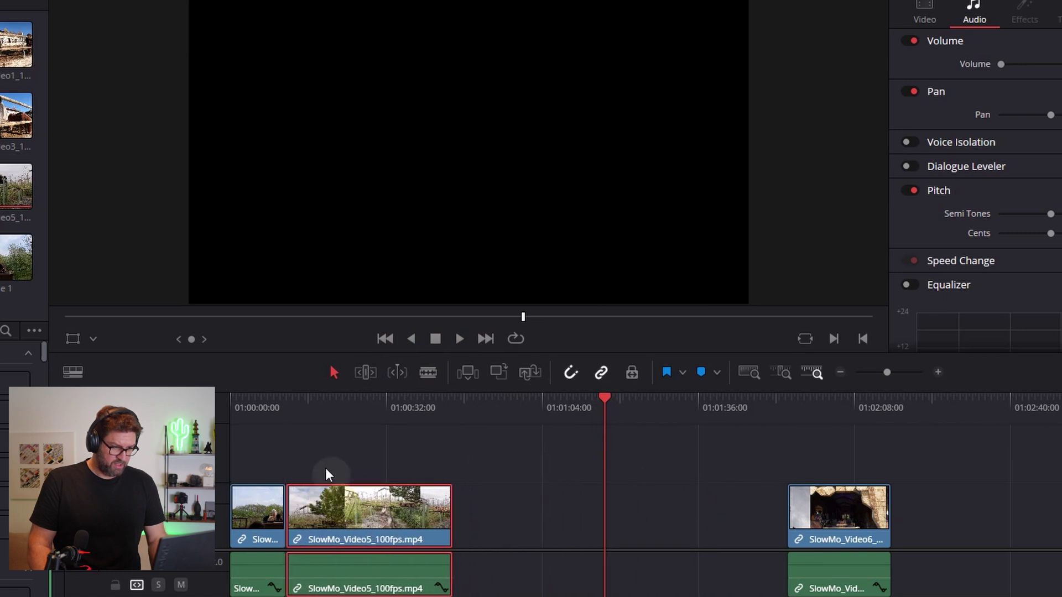
Step: Play across the first cut and split SlowMo_Video5_100fps.mp4 at 01:00:12:23 with the Blade tool, ending with the Selection tool
{"action": "left_click", "coordinate": [267, 403]}
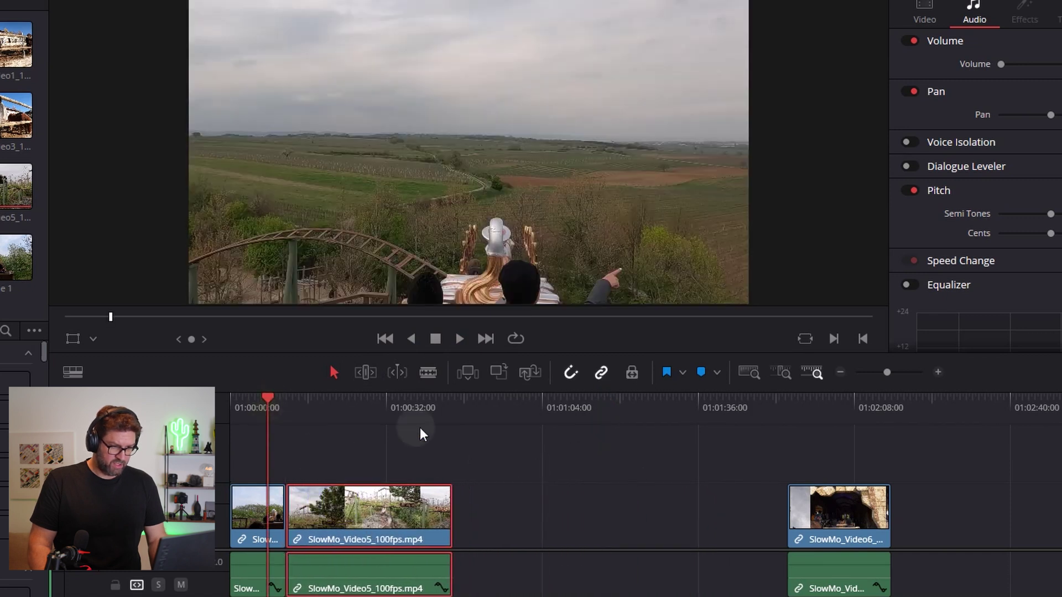
{"action": "left_click", "coordinate": [460, 339]}
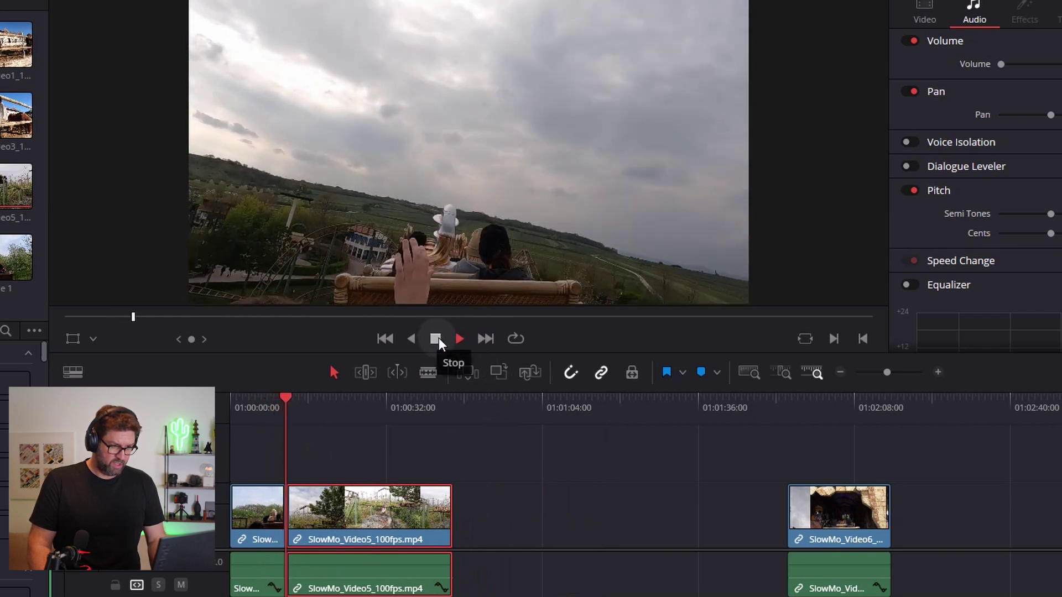
{"action": "left_click", "coordinate": [437, 339]}
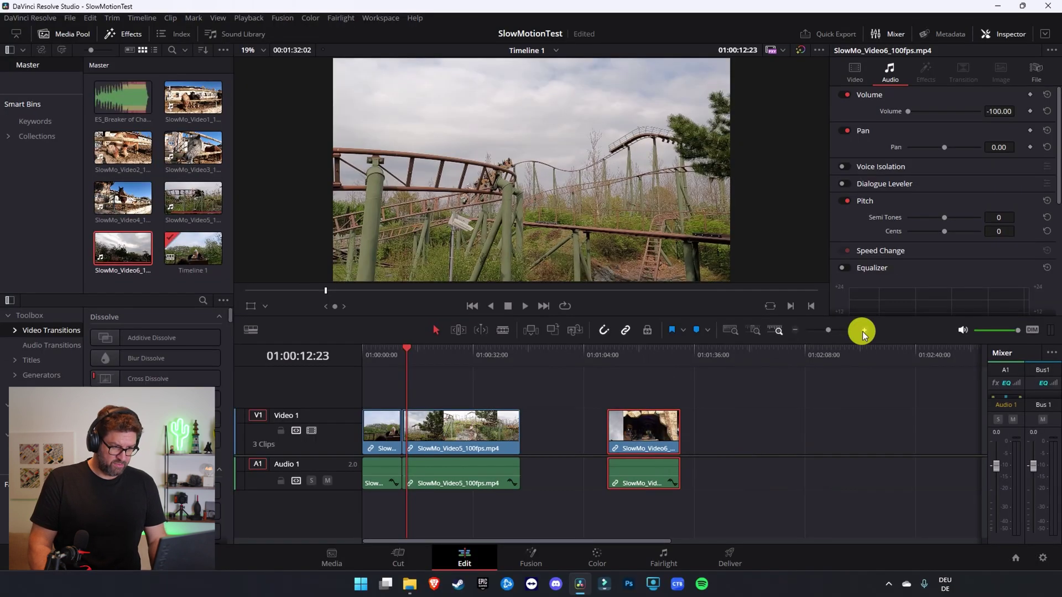
{"action": "left_click", "coordinate": [938, 372]}
{"action": "left_click", "coordinate": [503, 331]}
{"action": "left_click", "coordinate": [451, 426]}
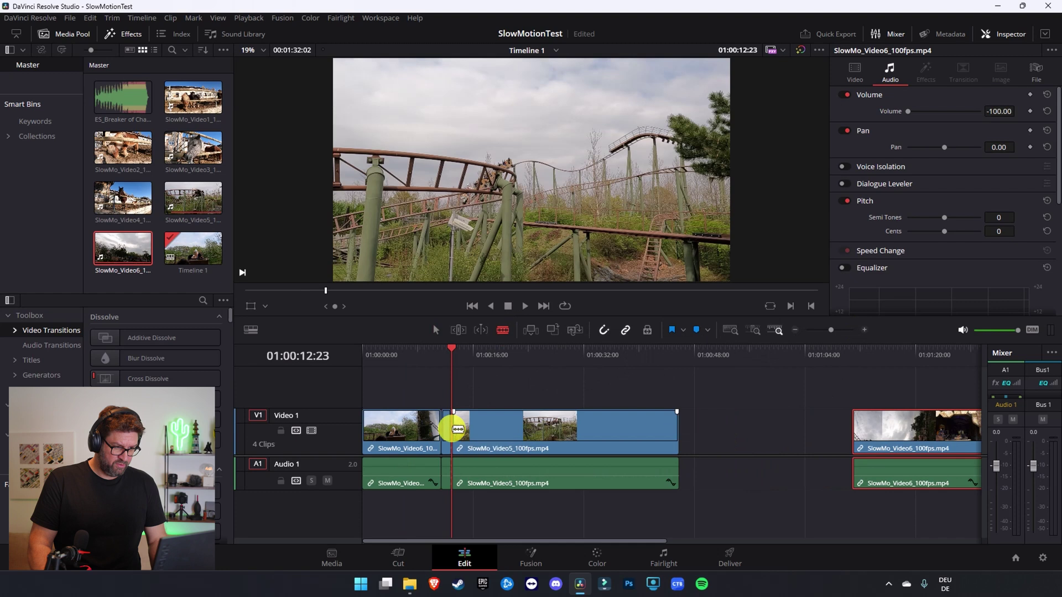
{"action": "left_click", "coordinate": [436, 330]}
Step: Move the rest of SlowMo_Video5_100fps.mp4 far down the timeline and place the second SlowMo_Video6_100fps.mp4 part after the short Video5 piece
{"action": "key", "text": "ctrl+minus"}
{"action": "left_click_drag", "start_coordinate": [463, 428], "coordinate": [794, 430]}
{"action": "left_click", "coordinate": [609, 360]}
{"action": "left_click", "coordinate": [670, 359]}
{"action": "left_click_drag", "start_coordinate": [614, 425], "coordinate": [446, 435]}
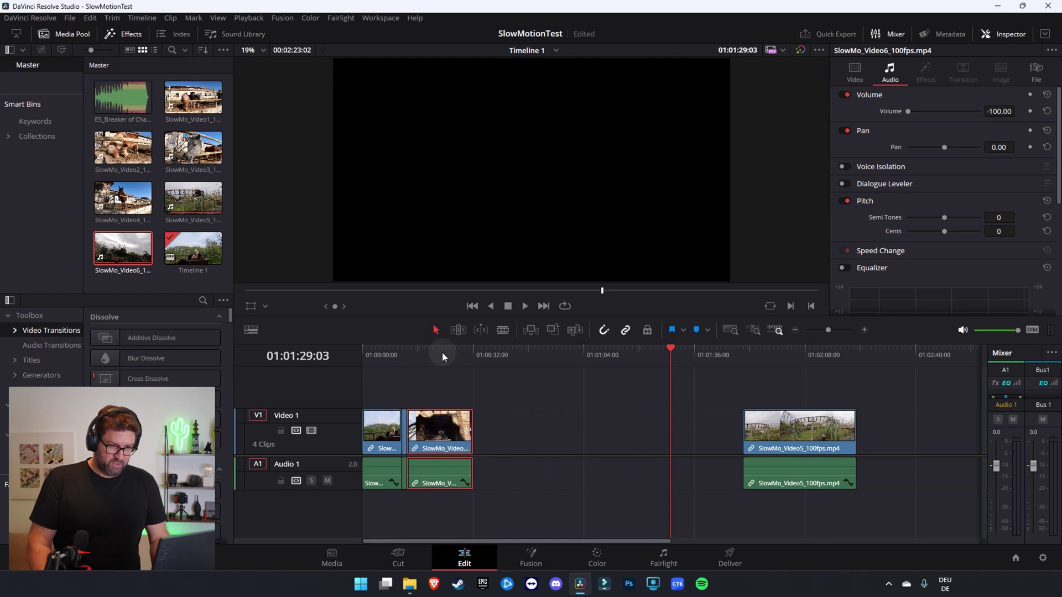
Step: Play from 01:00:08:11 into the coaster loop and split SlowMo_Video6_100fps.mp4 at 01:00:15:02 with the Blade tool, ending with the Selection tool
{"action": "left_click", "coordinate": [441, 351]}
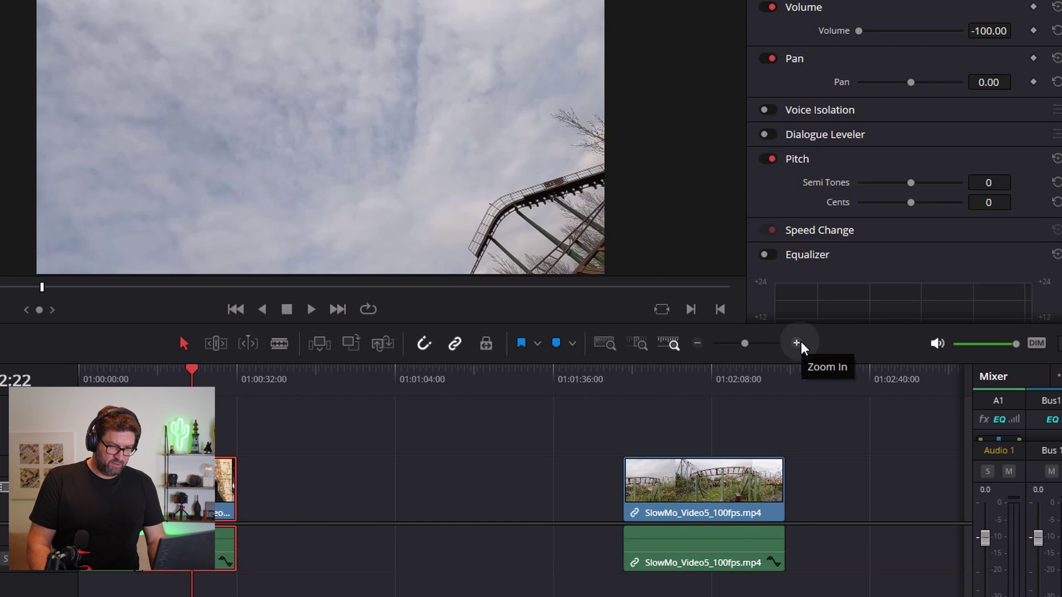
{"action": "left_click", "coordinate": [797, 343]}
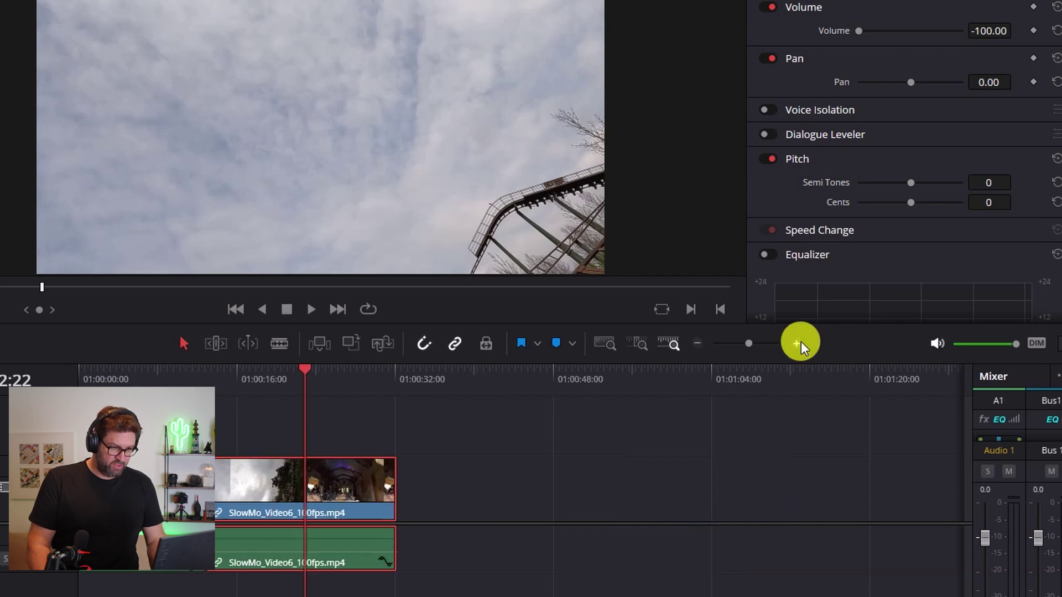
{"action": "left_click", "coordinate": [796, 343]}
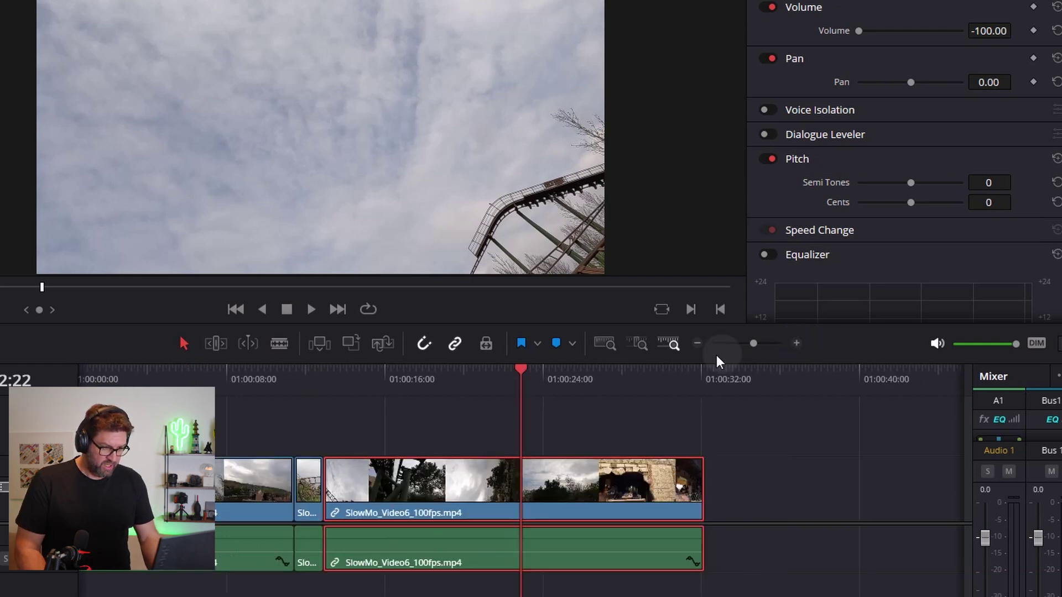
{"action": "left_click", "coordinate": [235, 376]}
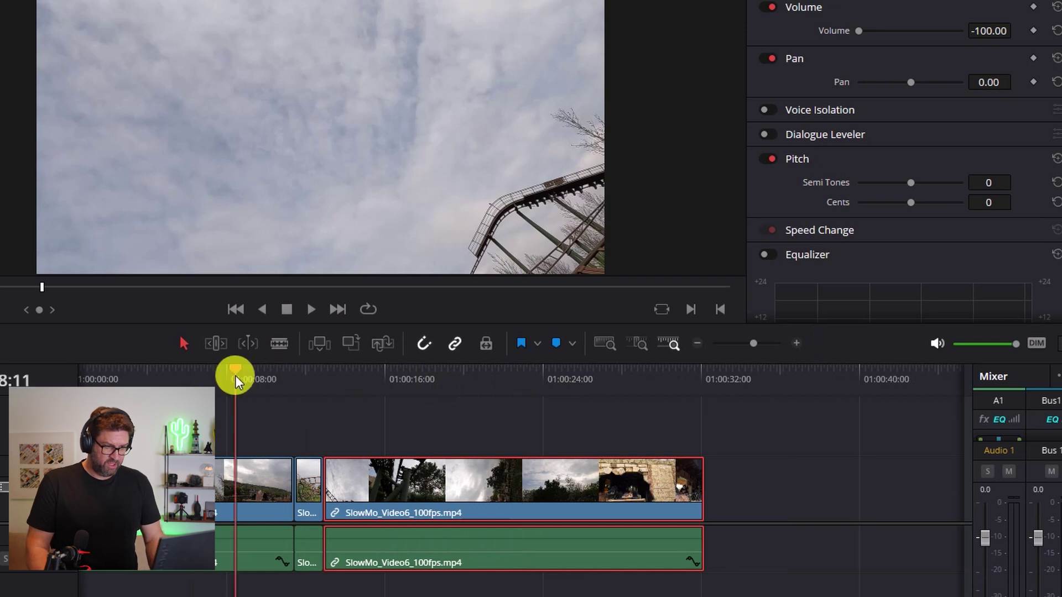
{"action": "left_click", "coordinate": [307, 311]}
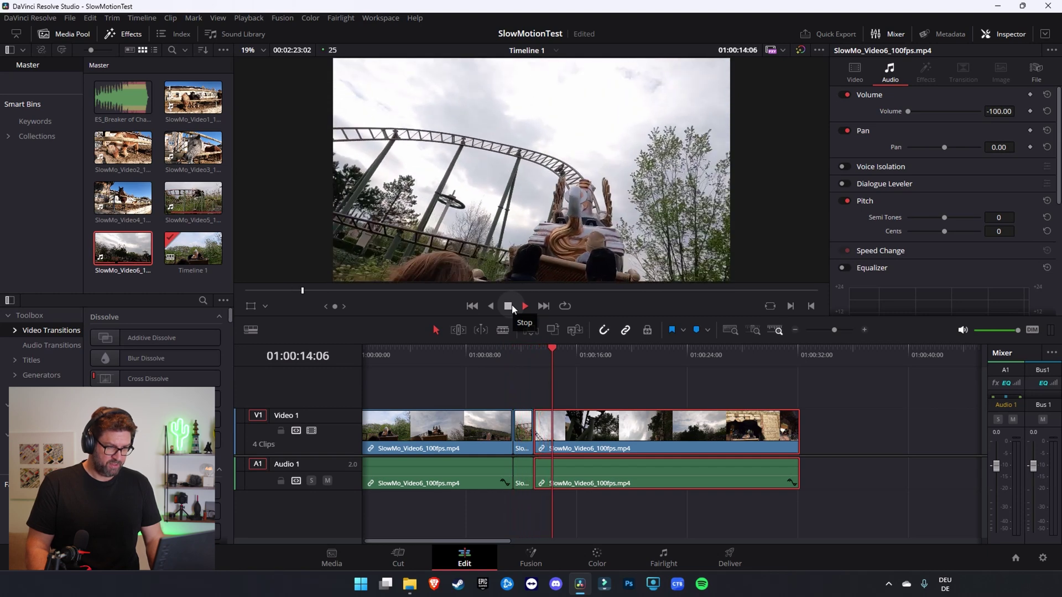
{"action": "left_click", "coordinate": [510, 306]}
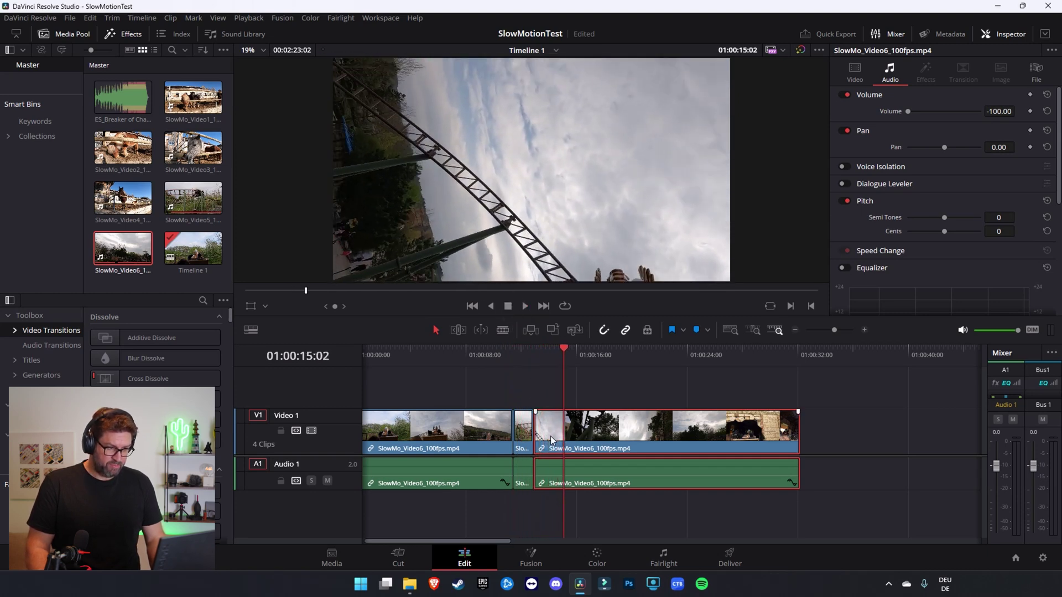
{"action": "left_click", "coordinate": [507, 332]}
{"action": "left_click", "coordinate": [564, 431]}
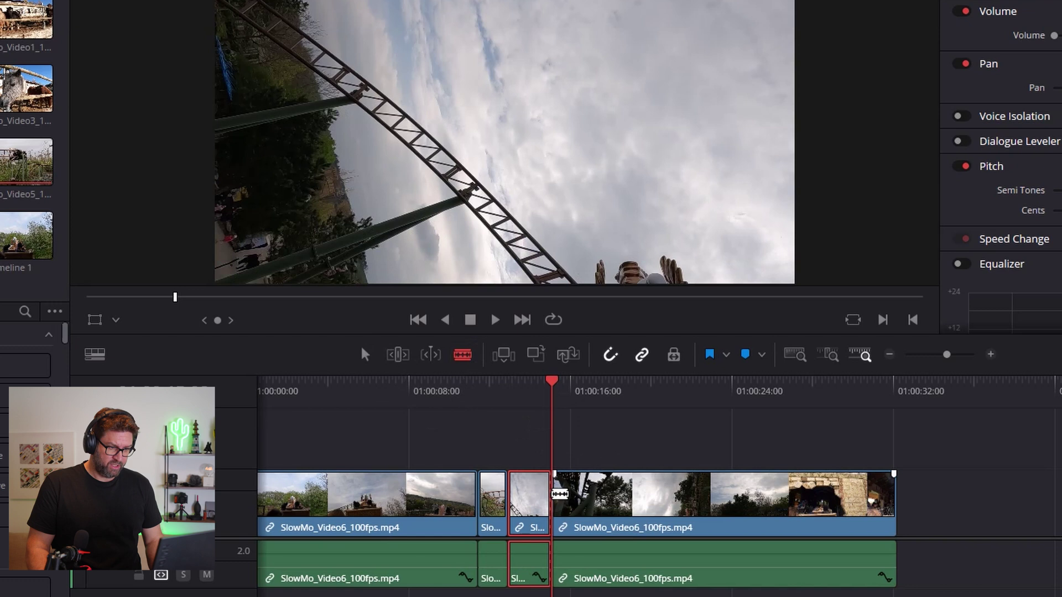
{"action": "left_click", "coordinate": [365, 354]}
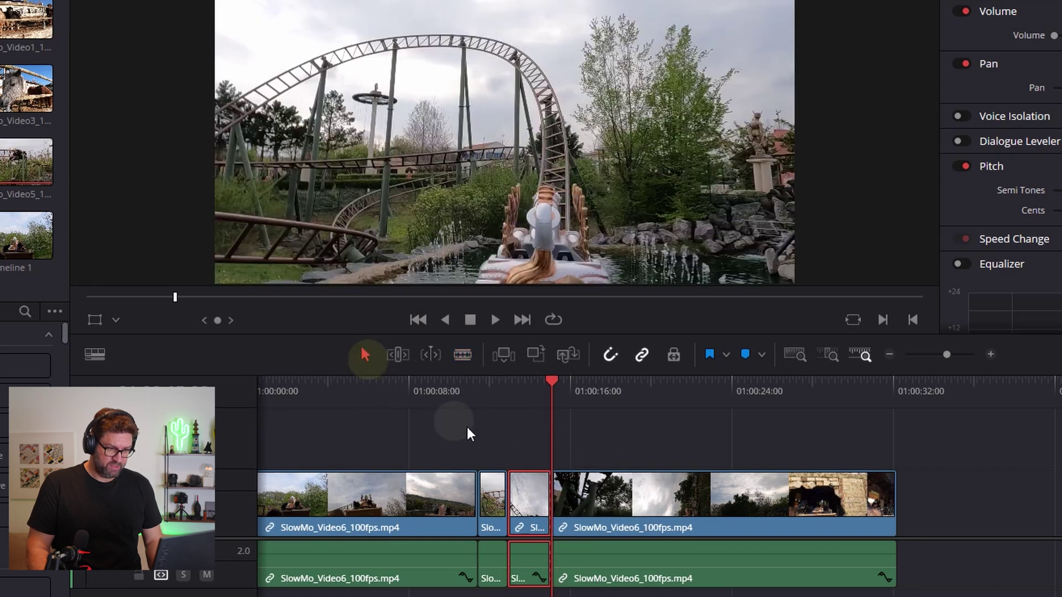
Step: Change the clip speed of the short SlowMo_Video6_100fps.mp4 loop segment to 50% with Ripple Timeline enabled
{"action": "right_click", "coordinate": [528, 504]}
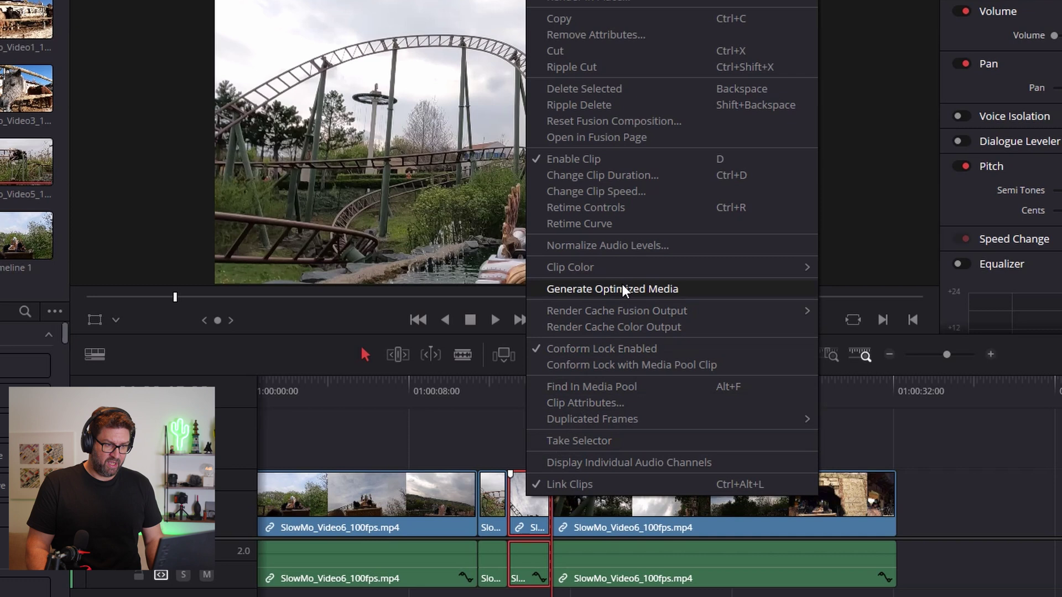
{"action": "left_click", "coordinate": [635, 192]}
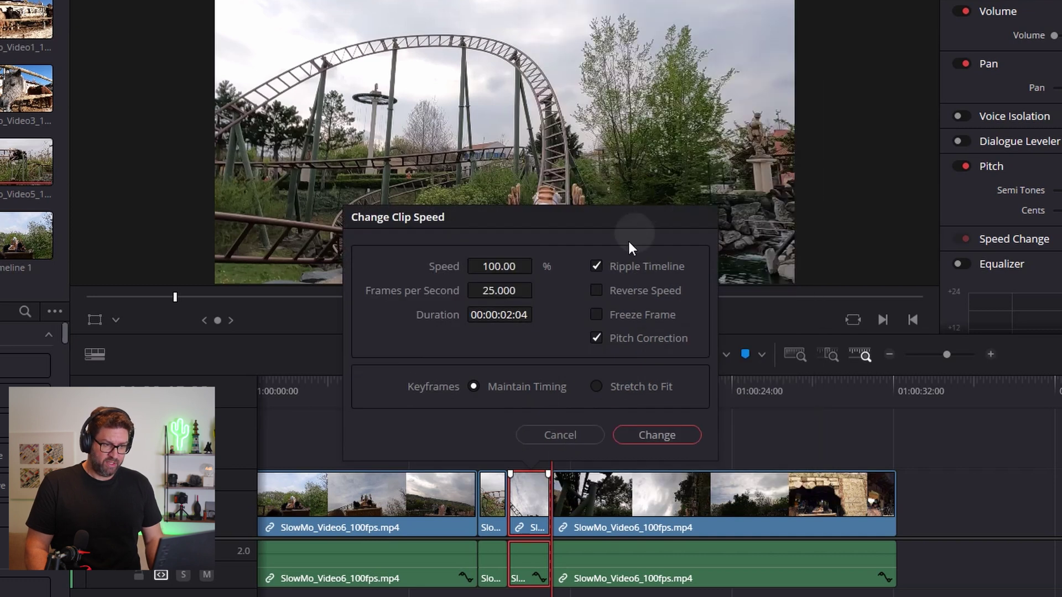
{"action": "left_click", "coordinate": [597, 266]}
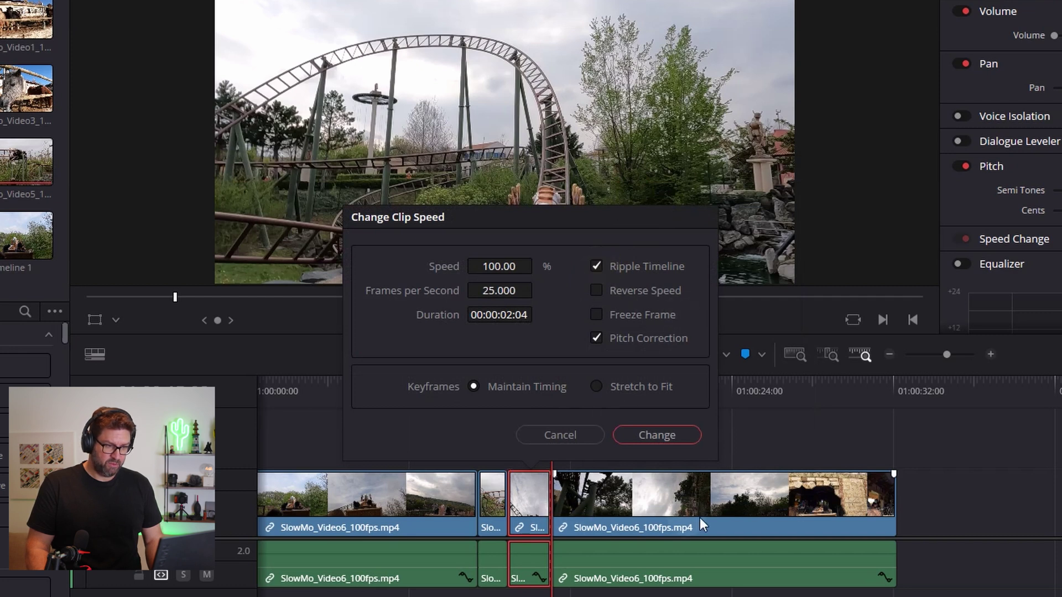
{"action": "left_click", "coordinate": [490, 267]}
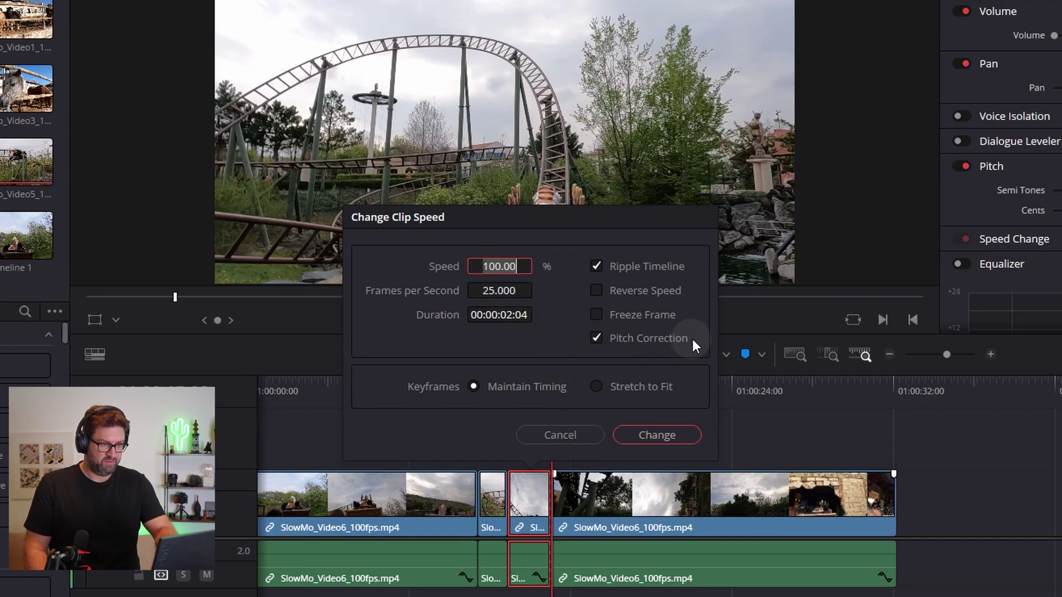
{"action": "type", "text": "50"}
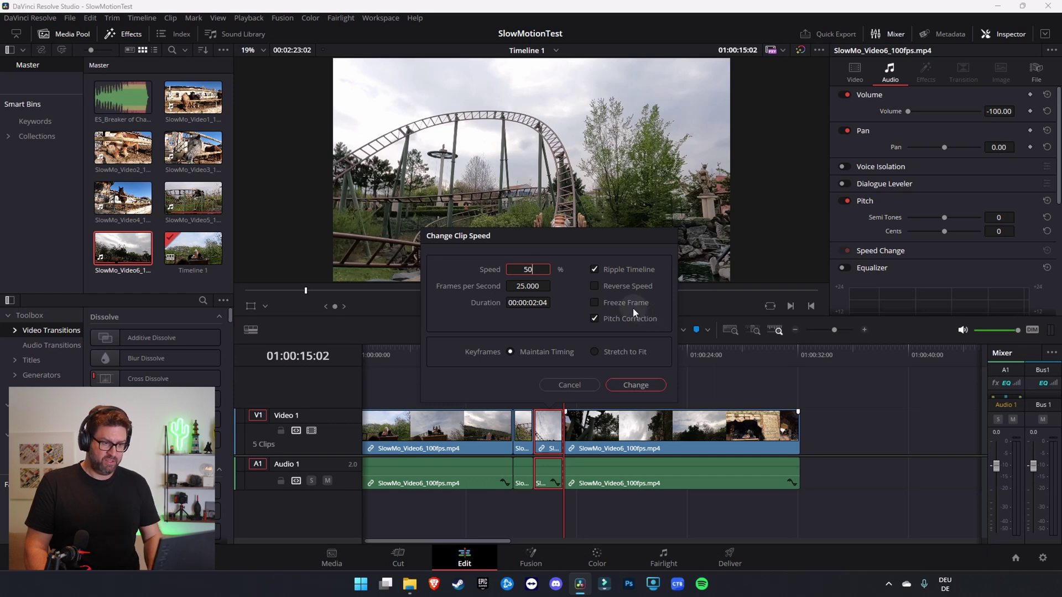
{"action": "left_click", "coordinate": [640, 385]}
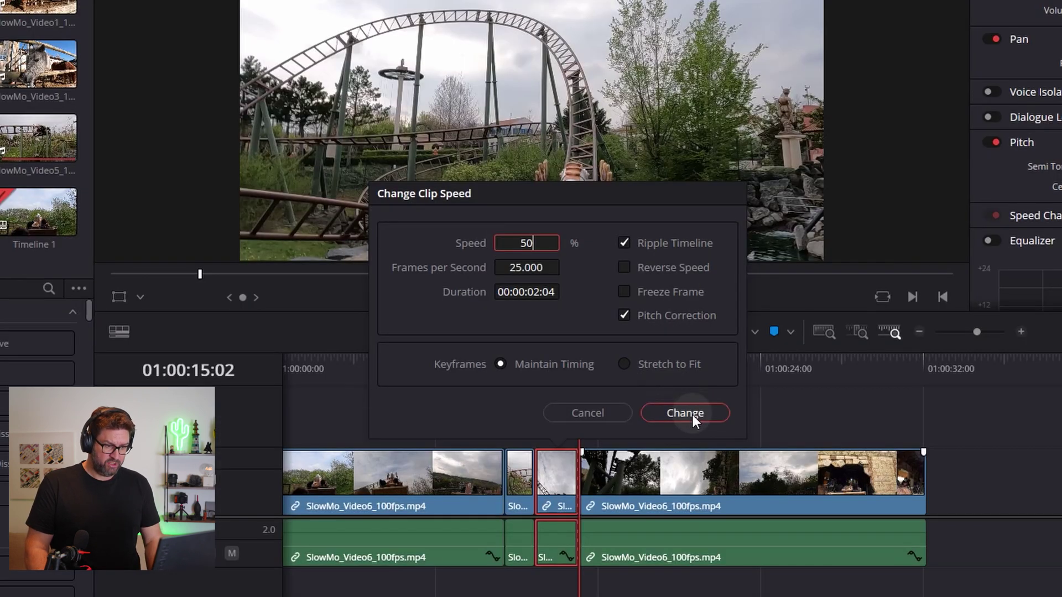
{"action": "left_click", "coordinate": [692, 415]}
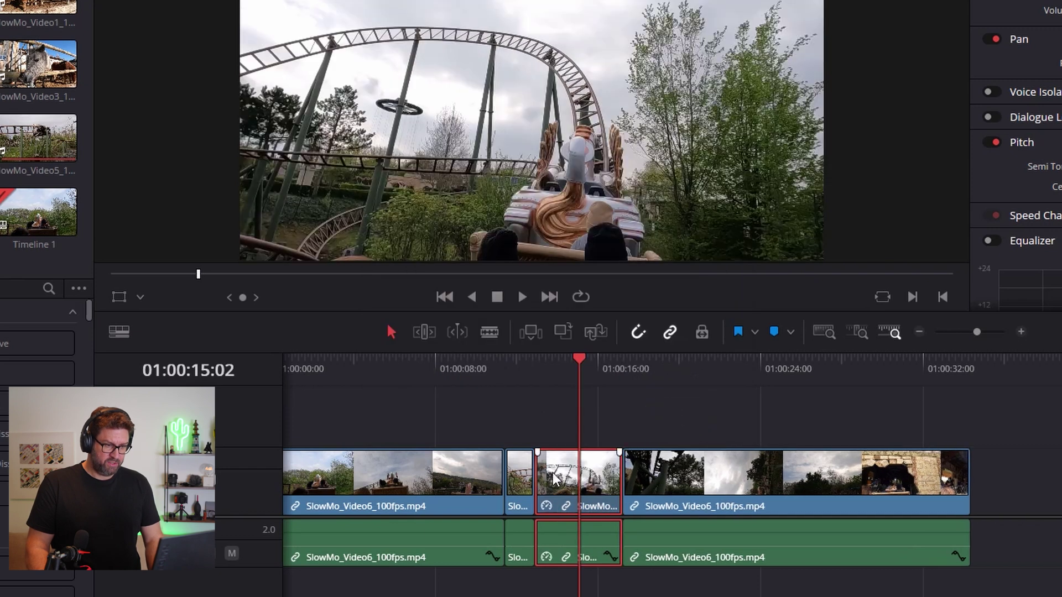
Step: Play through the slowed loop segment and trim the start of the SlowMo_Video6_100fps.mp4 clip that follows it
{"action": "left_click", "coordinate": [557, 429]}
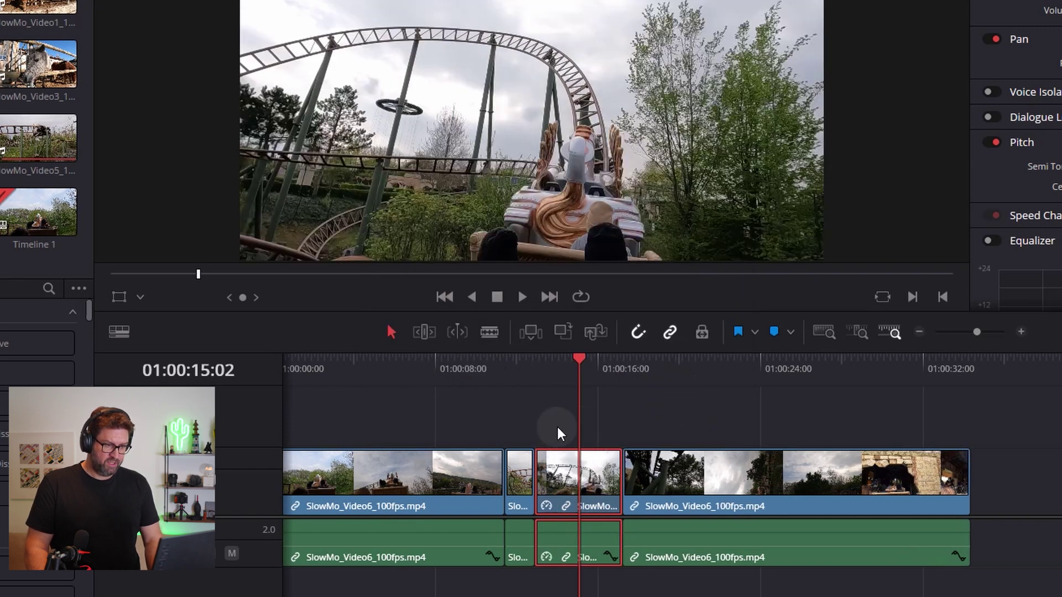
{"action": "left_click", "coordinate": [477, 370]}
{"action": "left_click", "coordinate": [507, 298]}
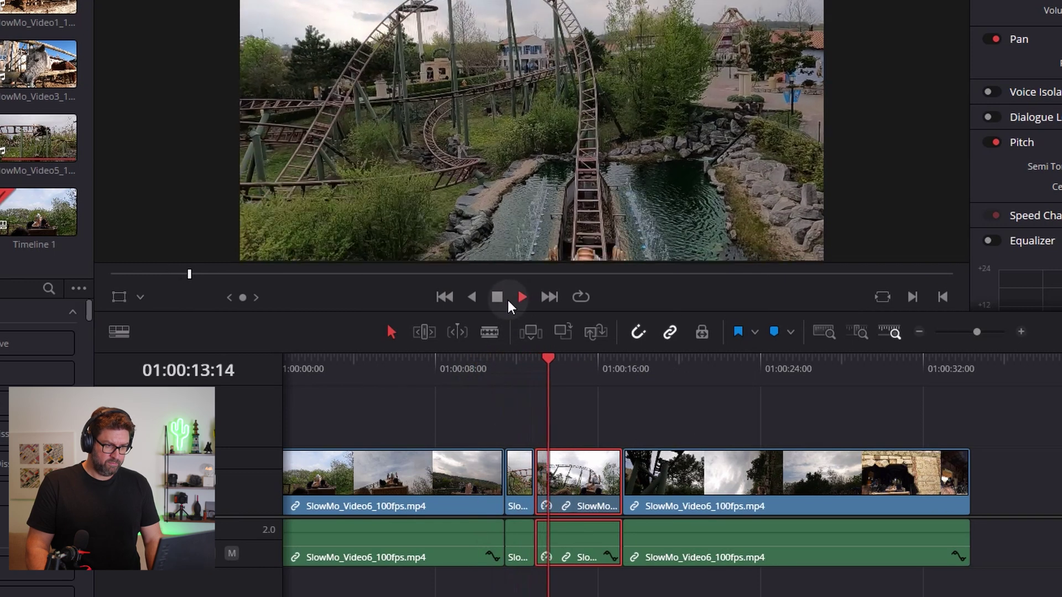
{"action": "left_click", "coordinate": [731, 477]}
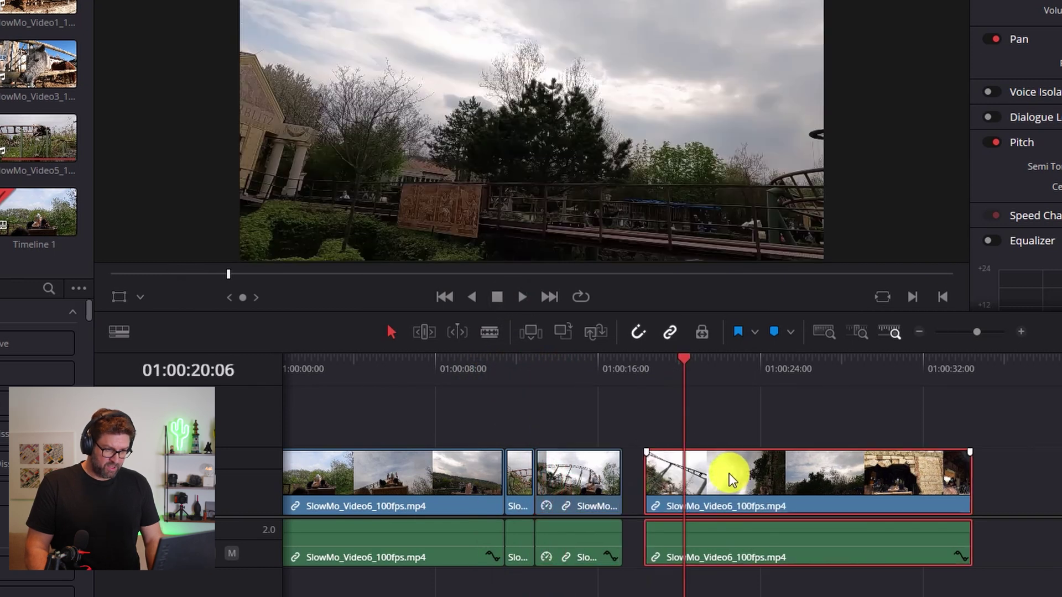
Step: Slow the loop segment to 25% speed with Ripple Timeline enabled, and move the following clip directly against its end
{"action": "left_click", "coordinate": [589, 476]}
{"action": "right_click", "coordinate": [590, 476]}
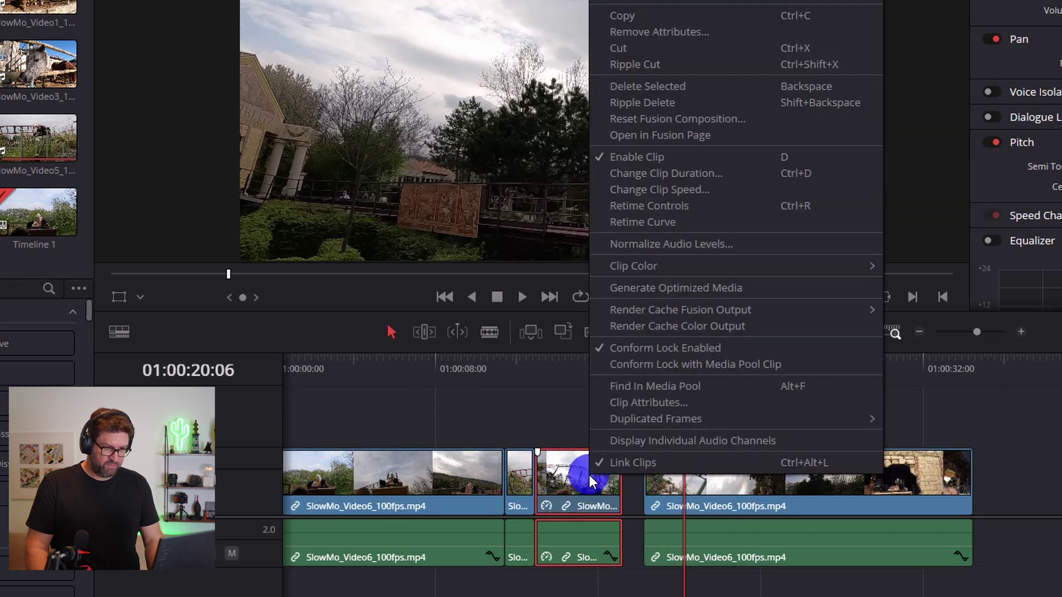
{"action": "left_click", "coordinate": [669, 195]}
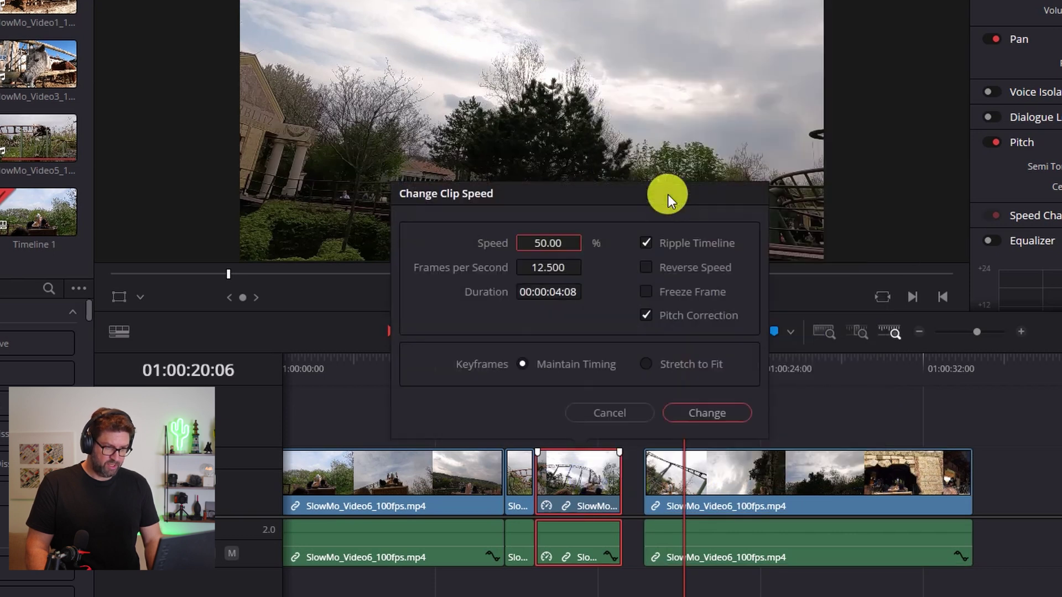
{"action": "double_click", "coordinate": [547, 244]}
{"action": "type", "text": "25"}
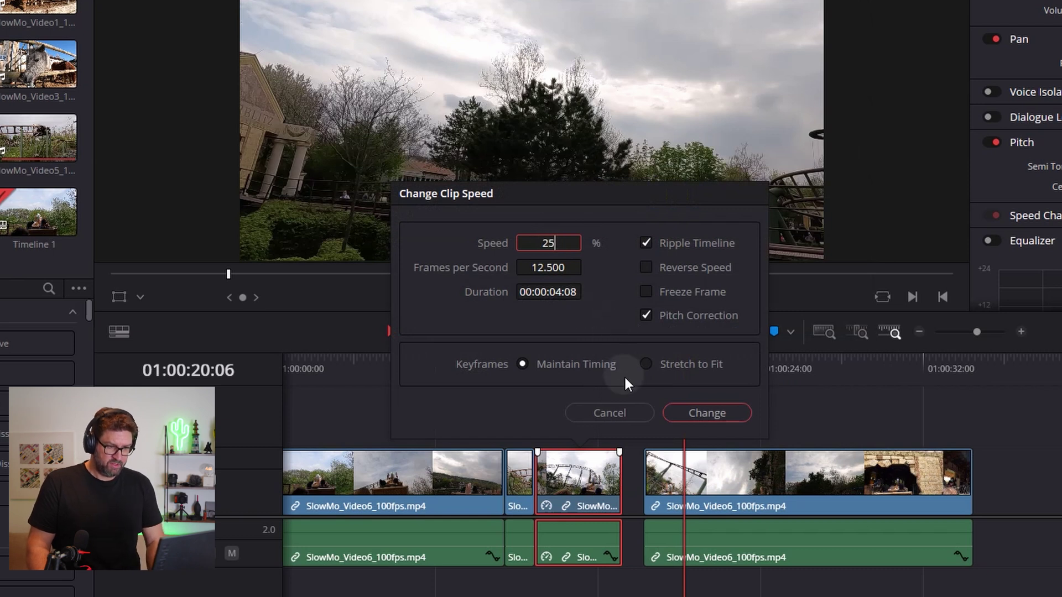
{"action": "left_click", "coordinate": [693, 413]}
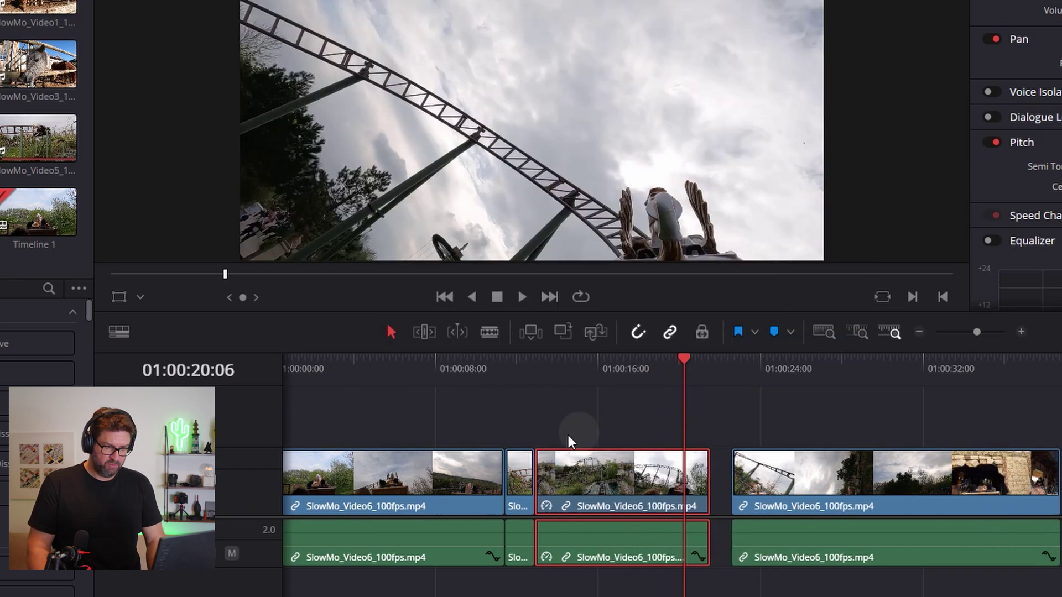
{"action": "left_click_drag", "start_coordinate": [871, 484], "coordinate": [852, 476]}
{"action": "left_click", "coordinate": [479, 369]}
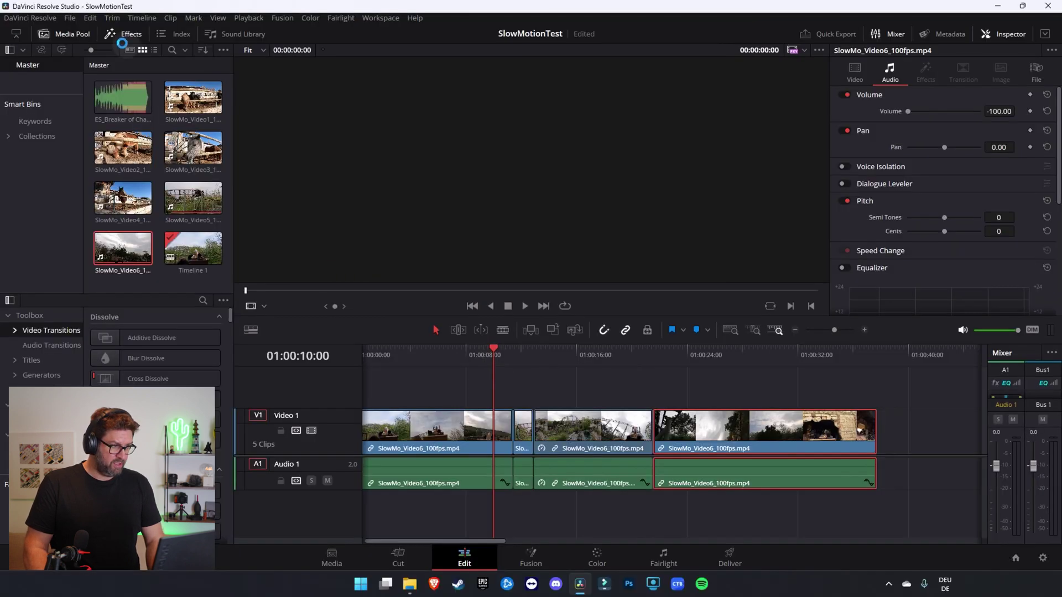
Step: Save the project and play the sequence from 01:00:10:00 through the slowed loop segment into the clip after it
{"action": "left_click", "coordinate": [70, 18]}
{"action": "left_click", "coordinate": [87, 102]}
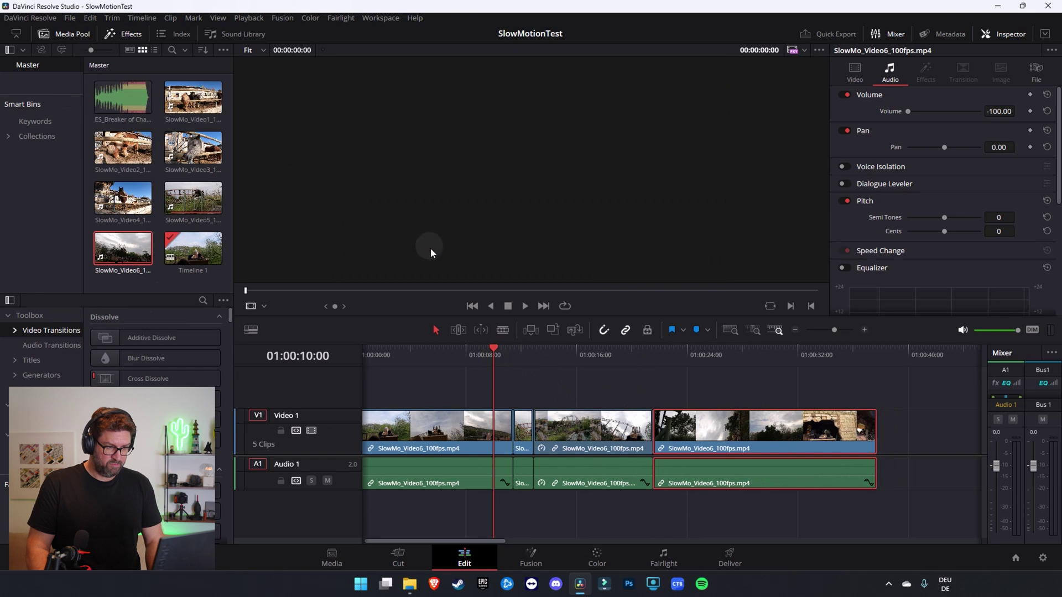
{"action": "key", "text": "space"}
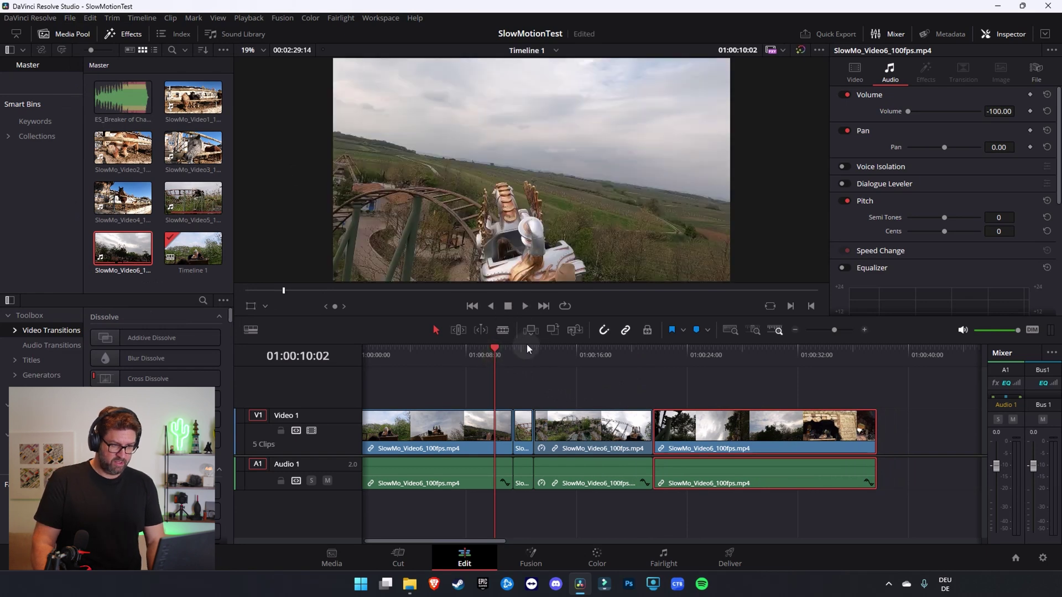
{"action": "left_click", "coordinate": [528, 307]}
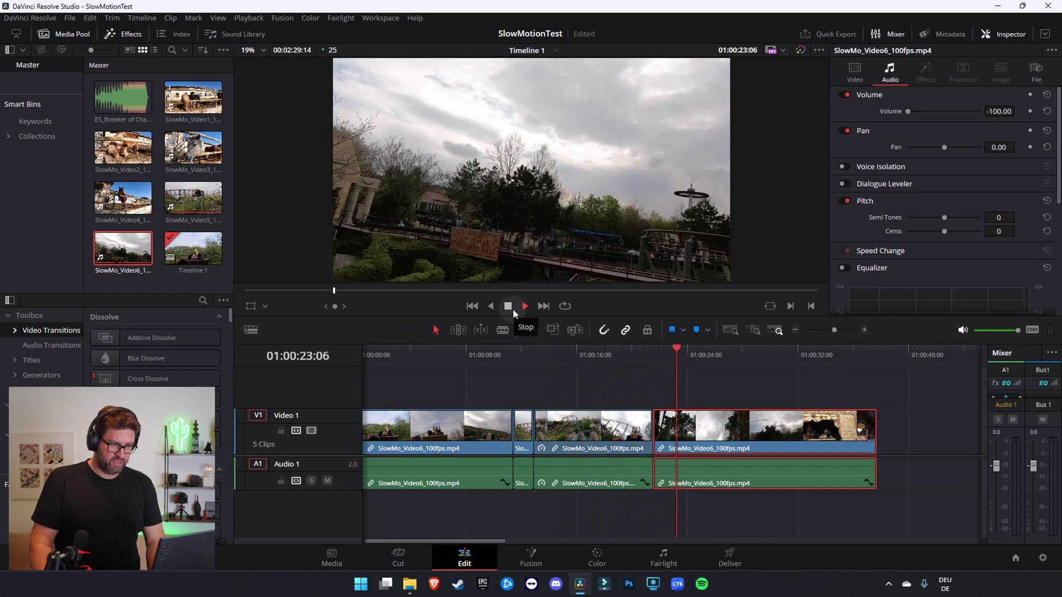
{"action": "left_click", "coordinate": [512, 309]}
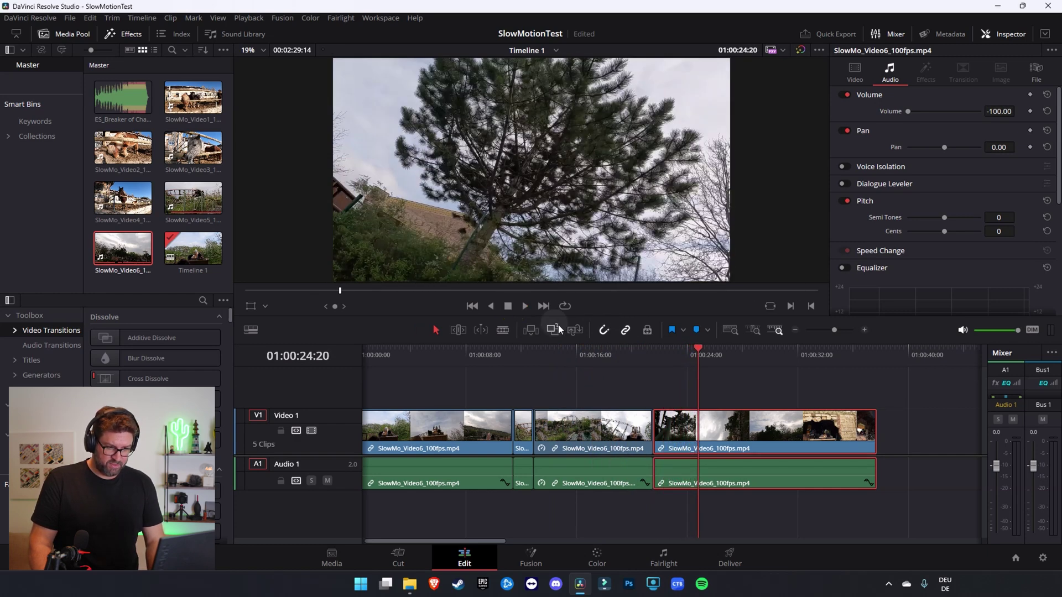
Step: Play the SlowMo_Video6_100fps.mp4 clip after the slowed loop from its start and split it with the Blade tool shortly before 01:00:24:00
{"action": "left_click", "coordinate": [655, 354]}
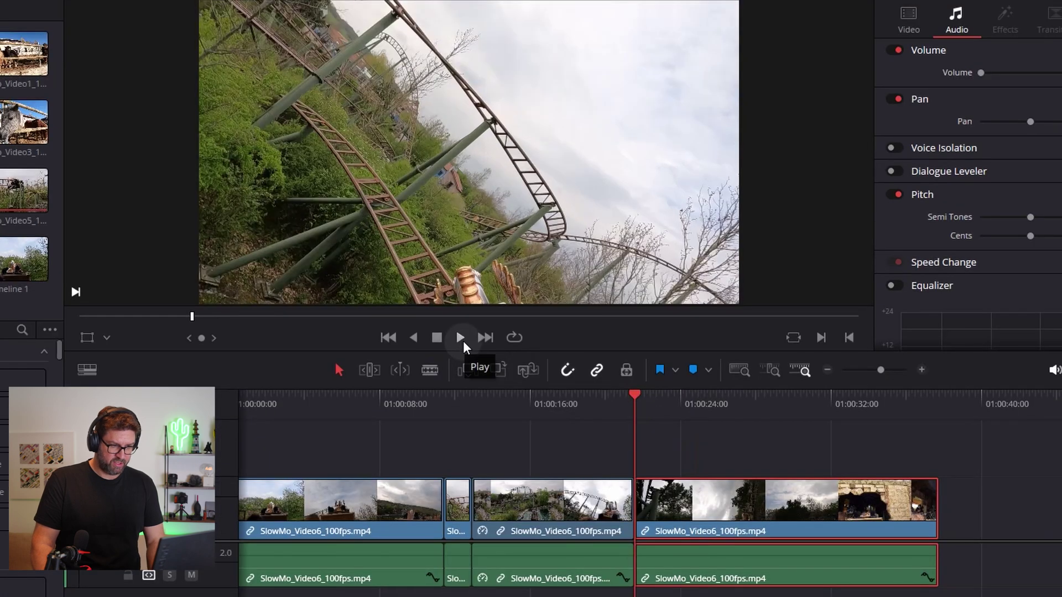
{"action": "left_click", "coordinate": [460, 338]}
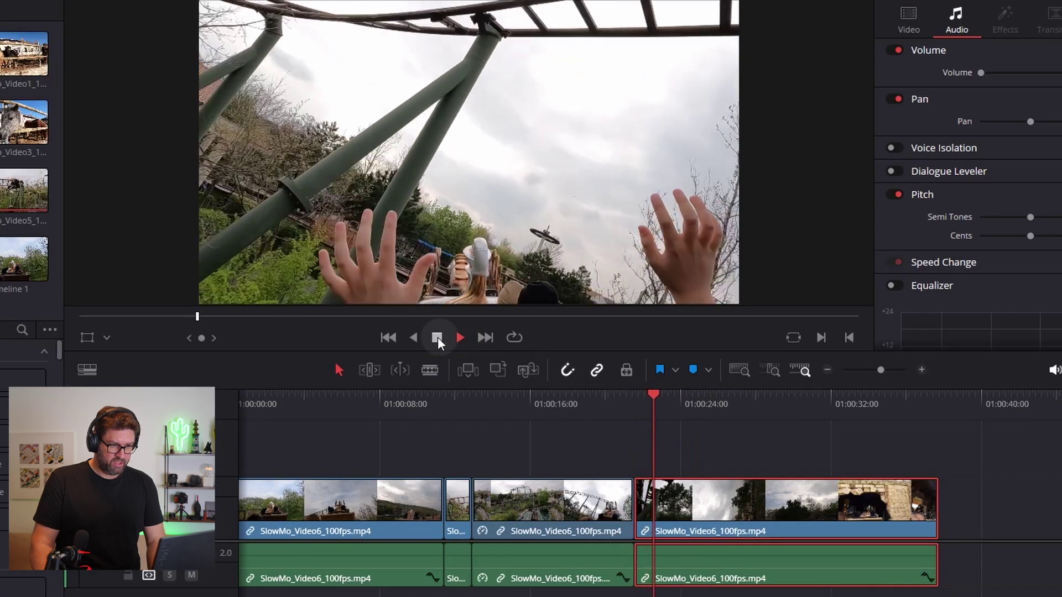
{"action": "left_click", "coordinate": [438, 337]}
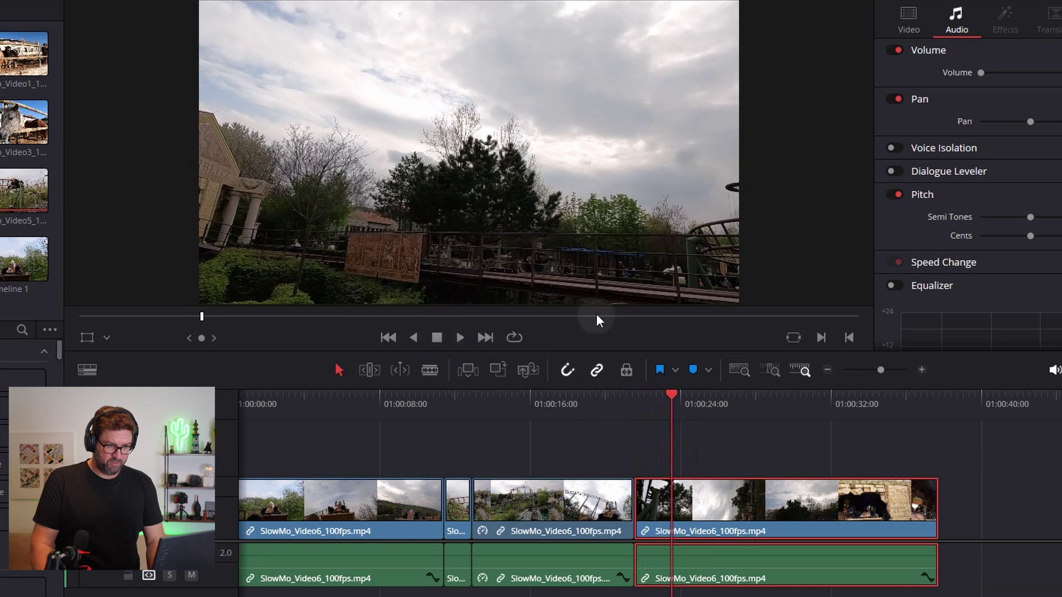
{"action": "left_click", "coordinate": [430, 369]}
{"action": "left_click", "coordinate": [672, 506]}
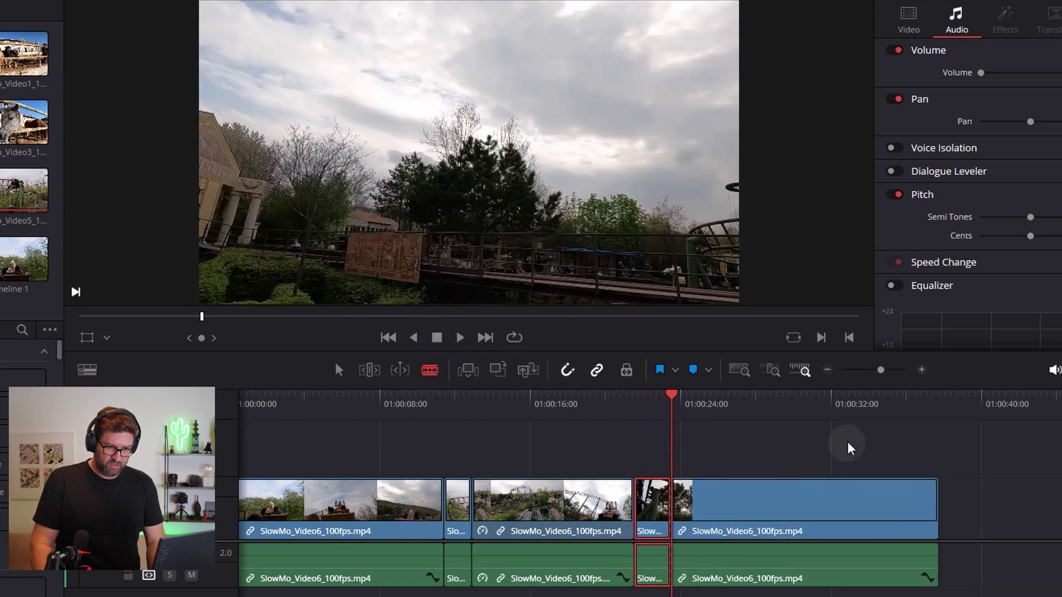
Step: Trim the start of SlowMo_Video5_100fps.mp4, place it directly after the new cut, and move the remaining SlowMo_Video6_100fps.mp4 piece behind it
{"action": "left_click", "coordinate": [828, 372]}
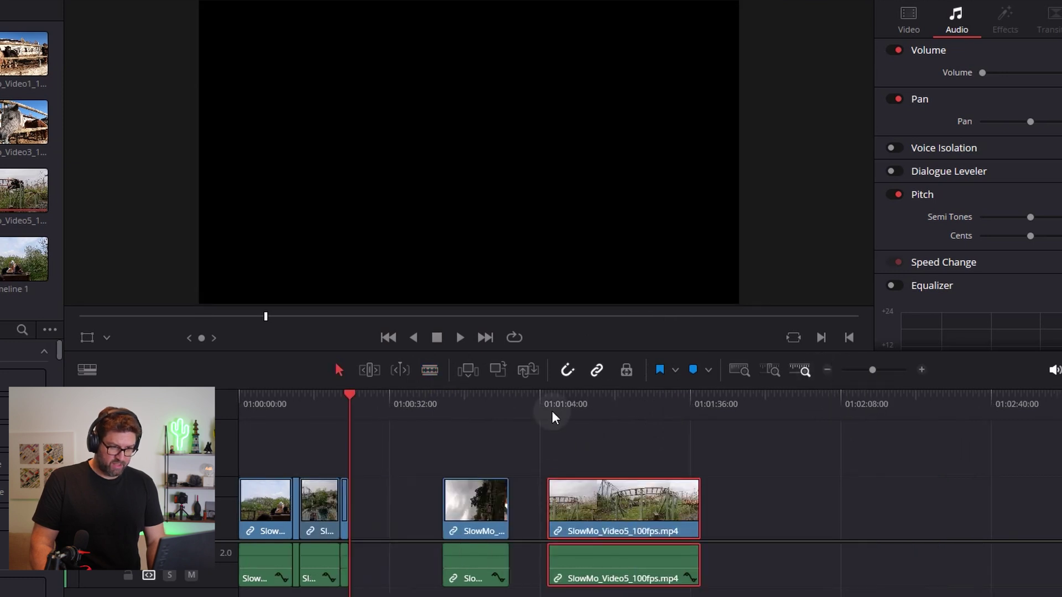
{"action": "left_click_drag", "start_coordinate": [557, 506], "coordinate": [618, 500]}
{"action": "left_click_drag", "start_coordinate": [491, 506], "coordinate": [754, 514]}
{"action": "left_click_drag", "start_coordinate": [656, 512], "coordinate": [465, 495]}
{"action": "left_click_drag", "start_coordinate": [730, 506], "coordinate": [591, 503]}
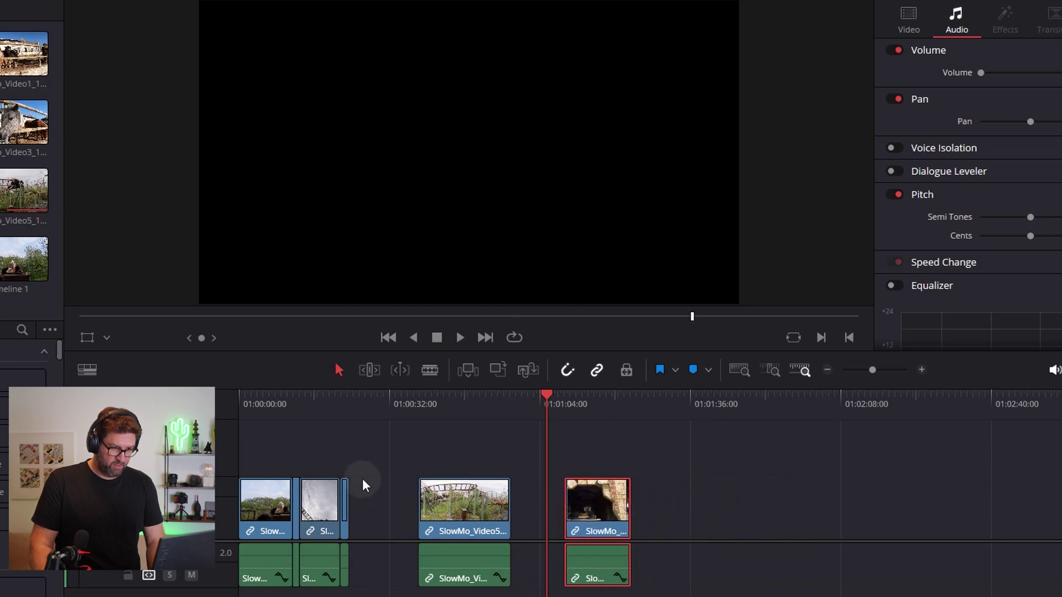
{"action": "left_click_drag", "start_coordinate": [459, 496], "coordinate": [401, 502]}
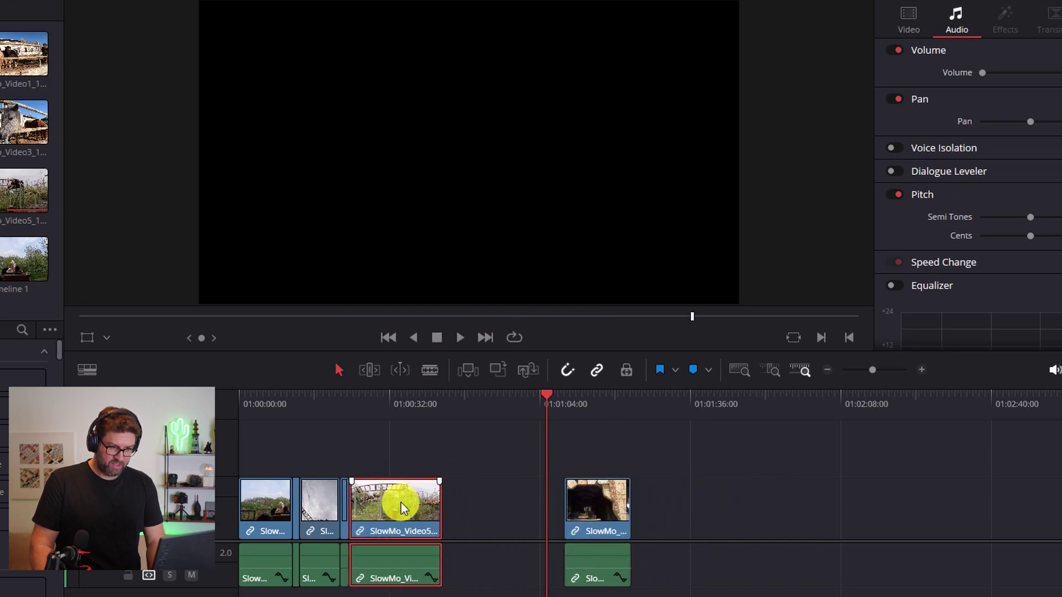
Step: Play across the transition into SlowMo_Video5_100fps.mp4 and split that clip just after 01:00:24:00, as the train comes down beneath the bridge
{"action": "left_click", "coordinate": [339, 395]}
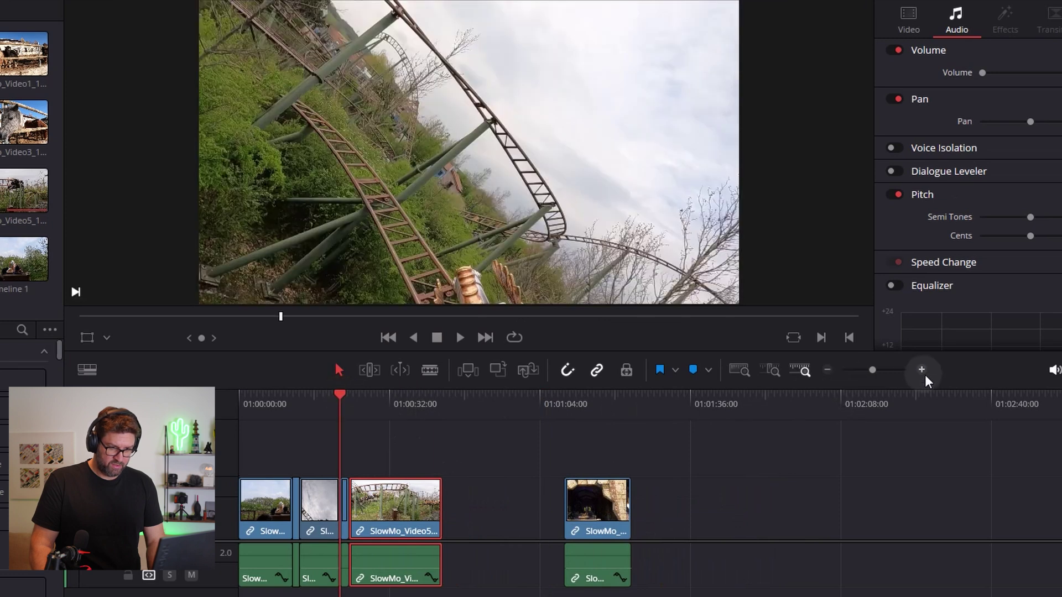
{"action": "left_click", "coordinate": [921, 370]}
{"action": "left_click", "coordinate": [922, 370]}
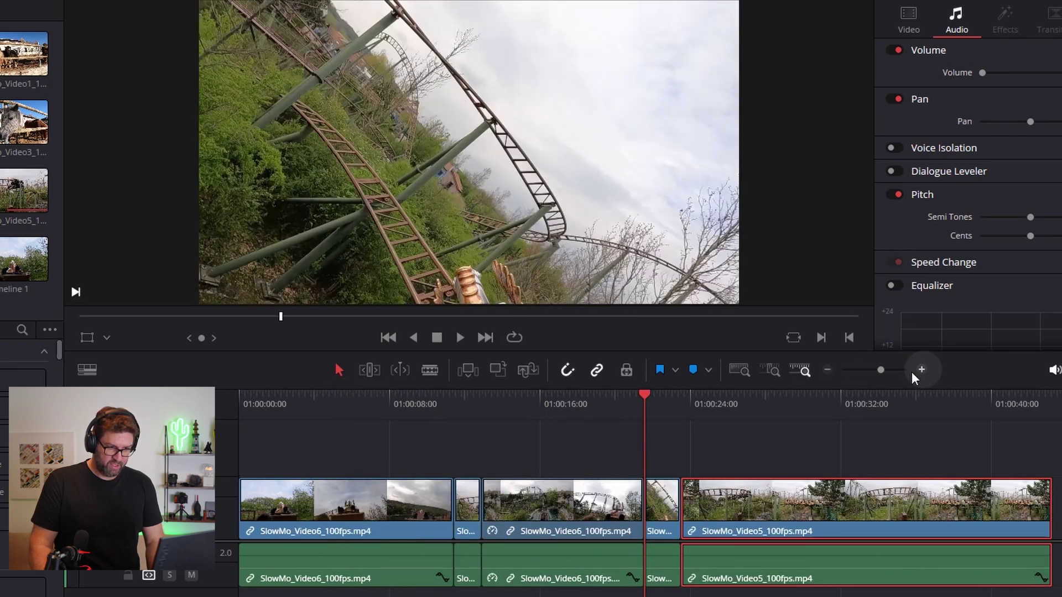
{"action": "left_click", "coordinate": [613, 403]}
{"action": "left_click", "coordinate": [461, 336]}
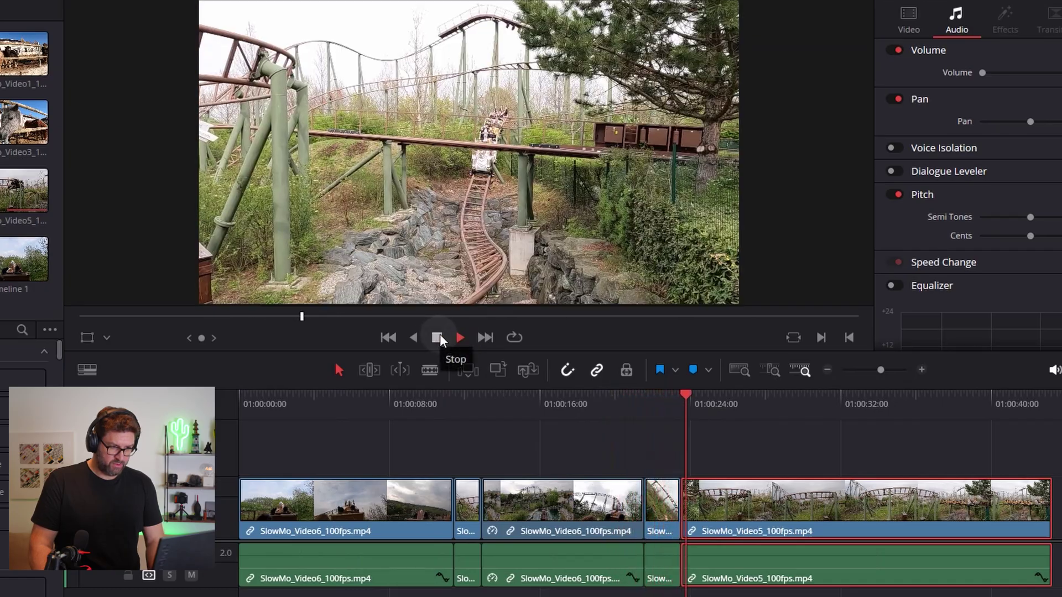
{"action": "left_click", "coordinate": [438, 336]}
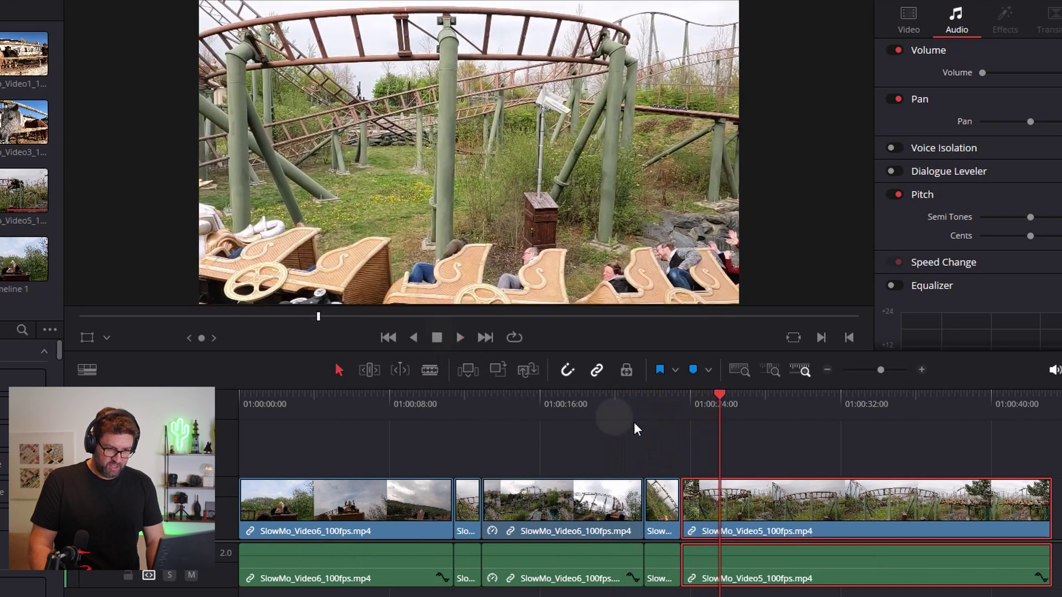
{"action": "left_click_drag", "start_coordinate": [695, 397], "coordinate": [702, 398]}
{"action": "left_click", "coordinate": [436, 376]}
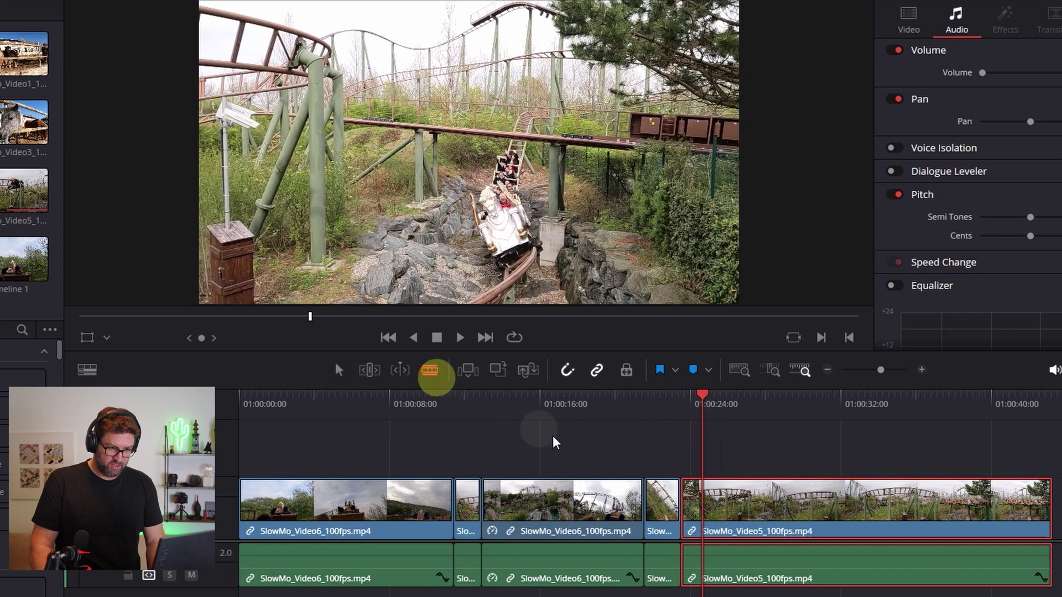
{"action": "left_click", "coordinate": [702, 498]}
Step: Play on from the new cut and split SlowMo_Video5_100fps.mp4 again at about 01:00:27, ending with the Selection tool
{"action": "left_click", "coordinate": [459, 340]}
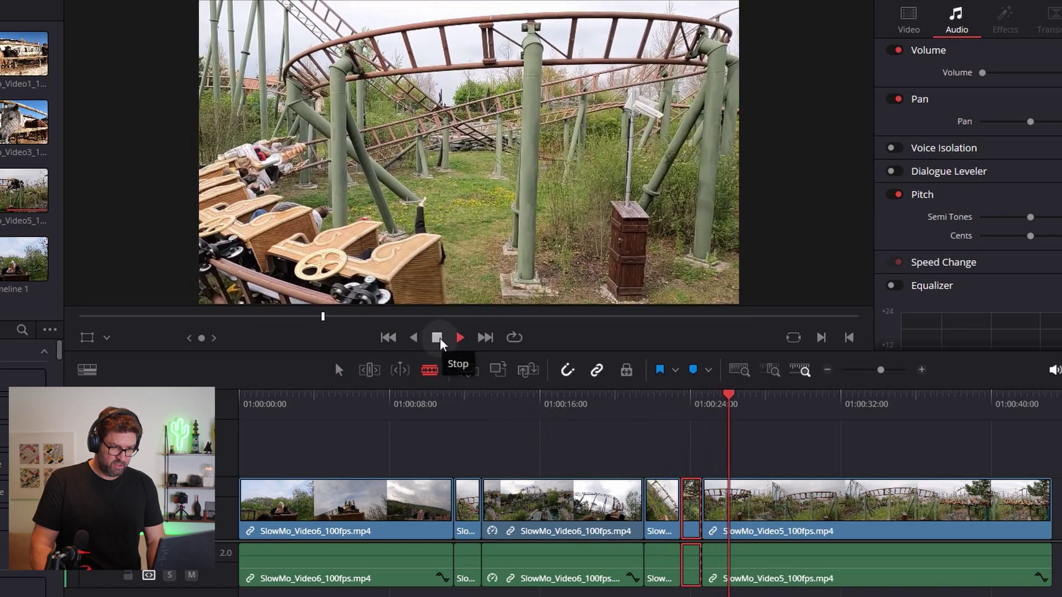
{"action": "left_click", "coordinate": [437, 339]}
{"action": "key", "text": "ctrl+b"}
{"action": "key", "text": "a"}
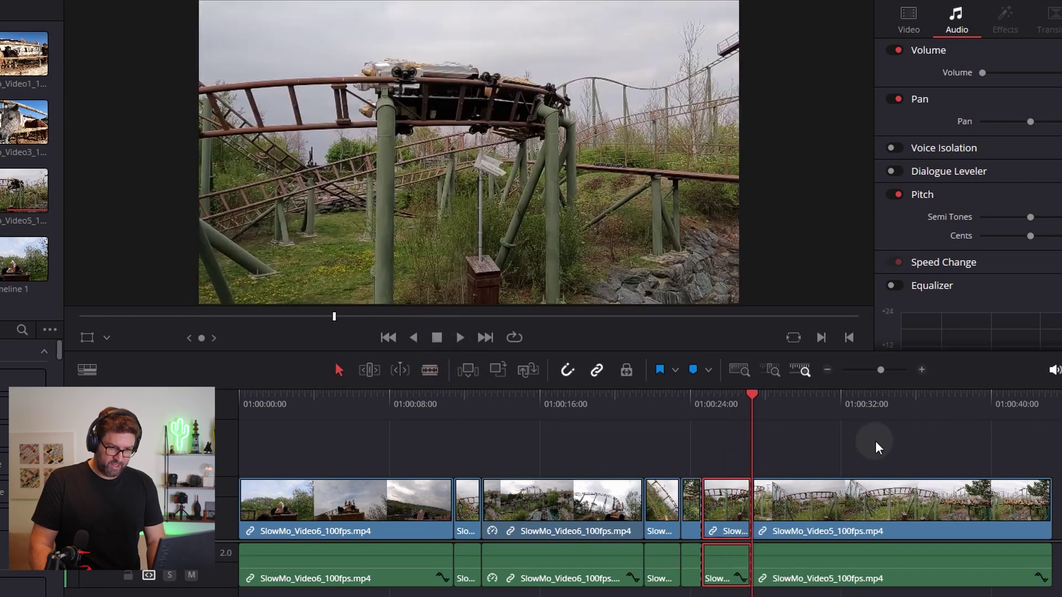
Step: Change the clip speed of the segment between the two SlowMo_Video5_100fps.mp4 cuts to 25% with Ripple Timeline enabled
{"action": "right_click", "coordinate": [727, 508]}
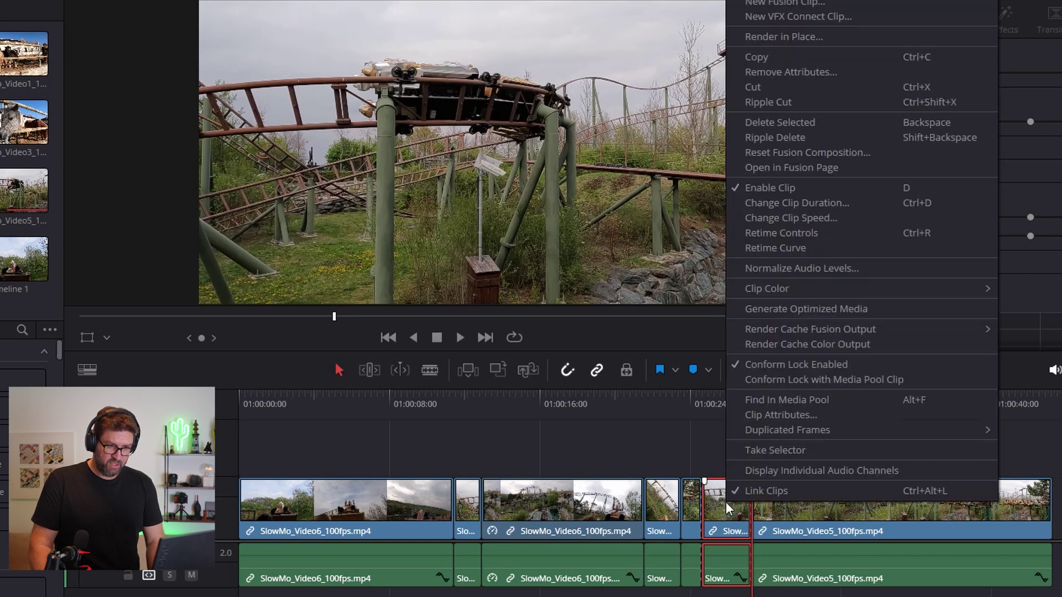
{"action": "left_click", "coordinate": [803, 219]}
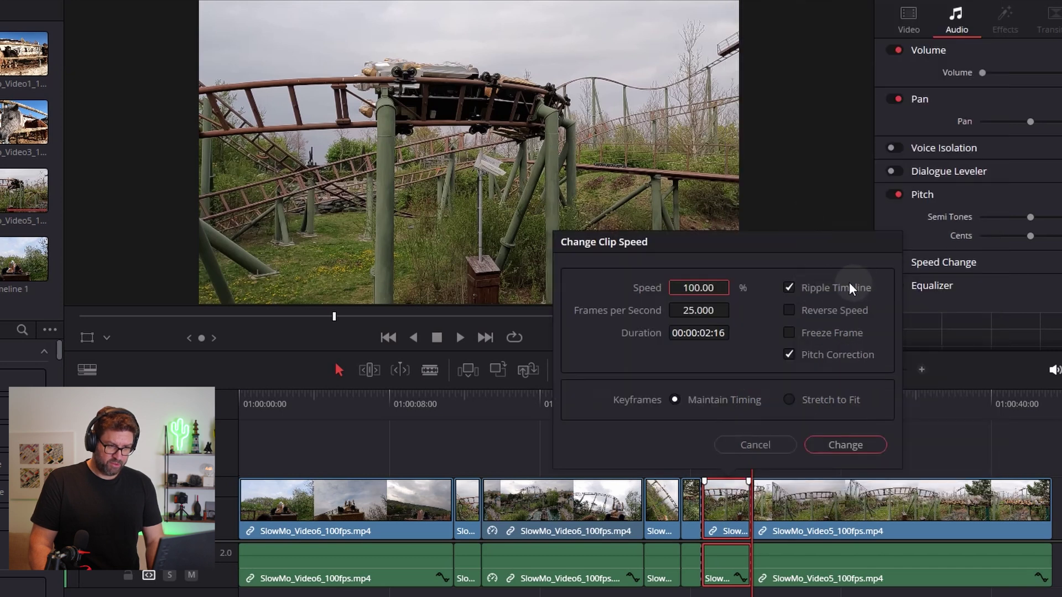
{"action": "left_click", "coordinate": [700, 287]}
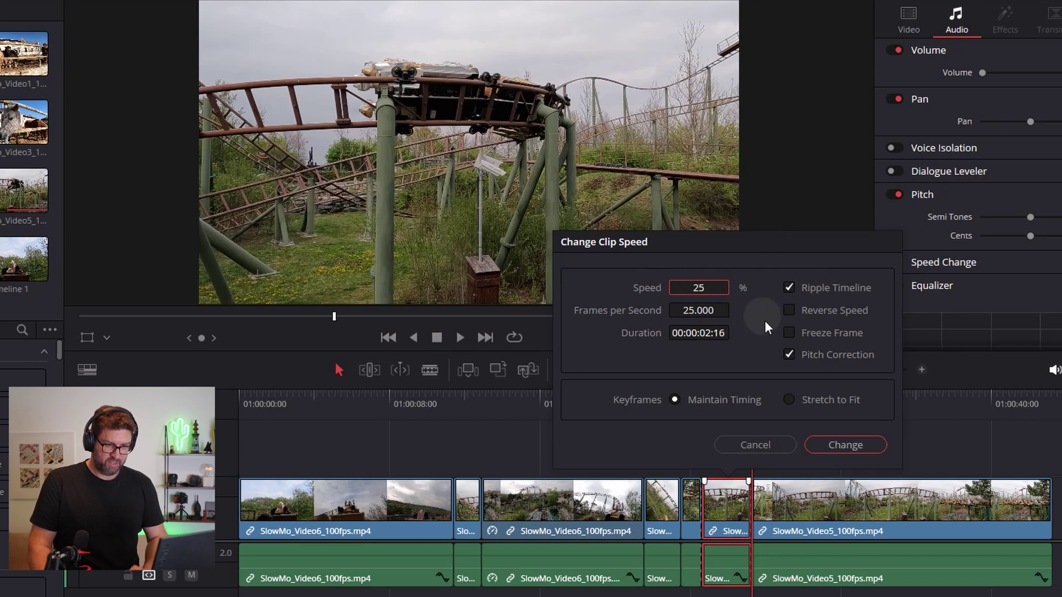
{"action": "left_click", "coordinate": [842, 445]}
Step: Play from about 01:00:20:00 through the slowed SlowMo_Video5_100fps.mp4 segment and scrub through the clip that follows
{"action": "left_click", "coordinate": [680, 402]}
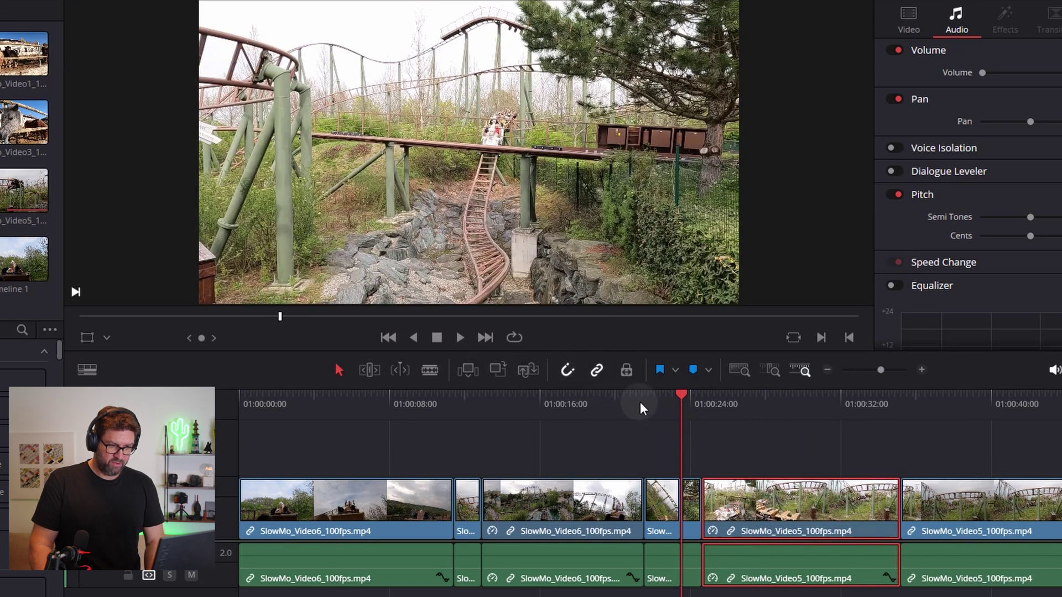
{"action": "left_click", "coordinate": [616, 402]}
{"action": "left_click", "coordinate": [458, 336]}
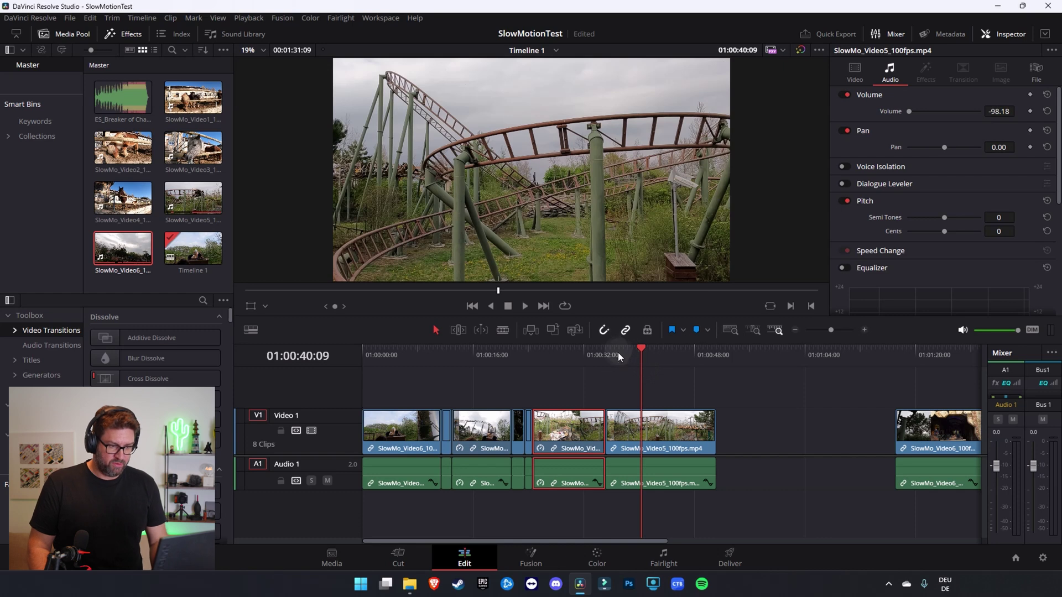
{"action": "left_click_drag", "start_coordinate": [583, 353], "coordinate": [635, 361]}
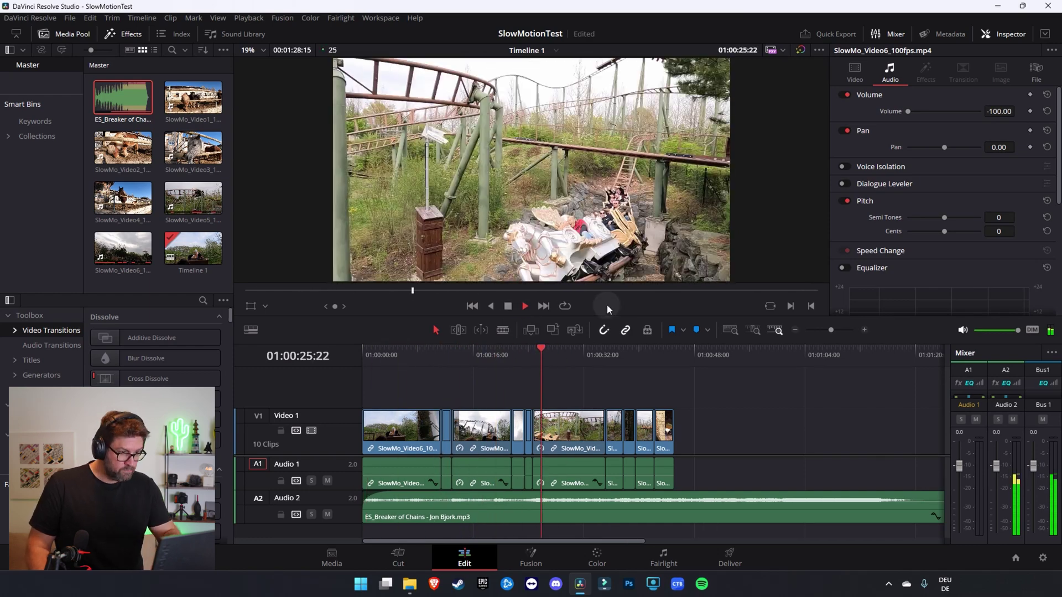
Step: Add an Additive Dissolve at the start and end of the video sequence, and play it from the beginning up to 01:00:13:08
{"action": "left_click", "coordinate": [151, 338]}
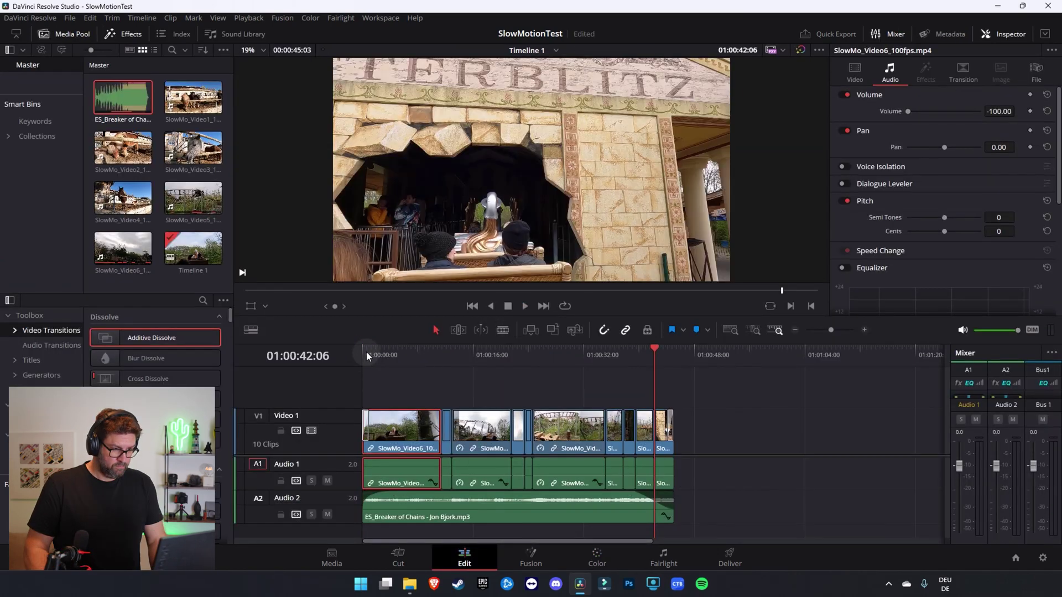
{"action": "left_click", "coordinate": [360, 351]}
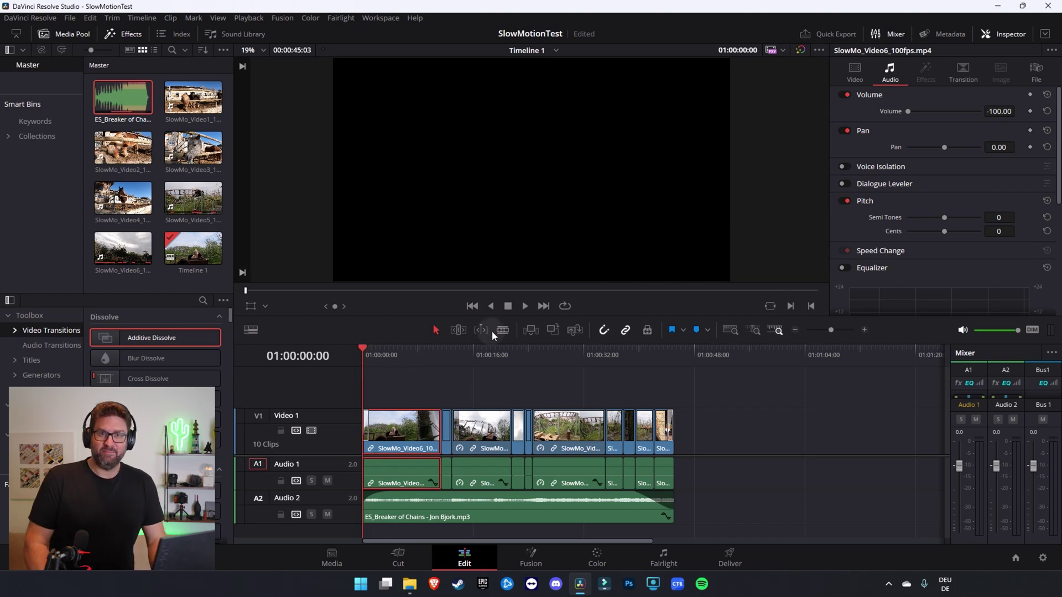
{"action": "left_click", "coordinate": [523, 307]}
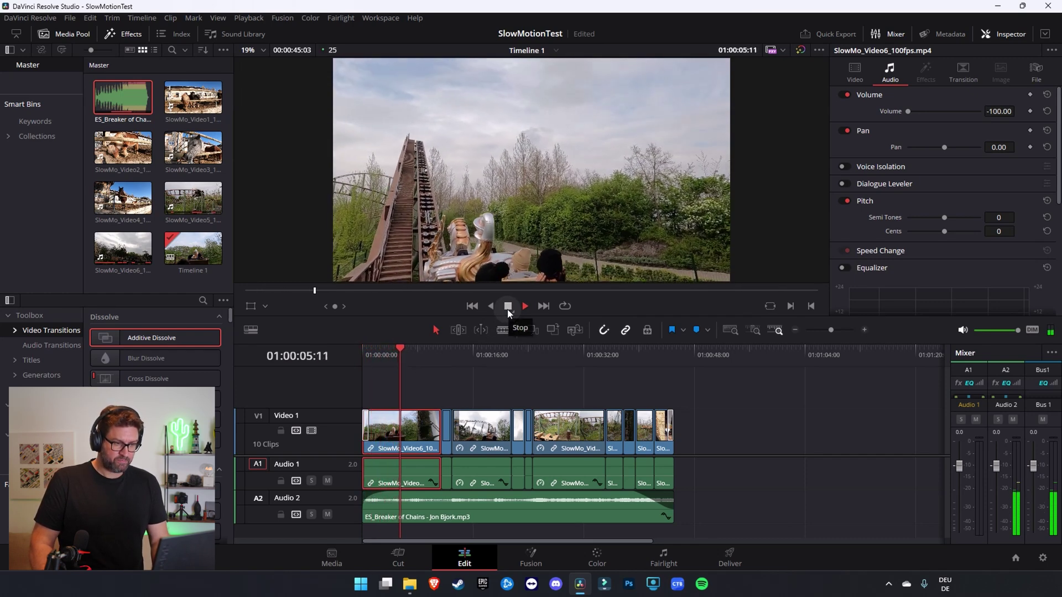
{"action": "left_click", "coordinate": [508, 307]}
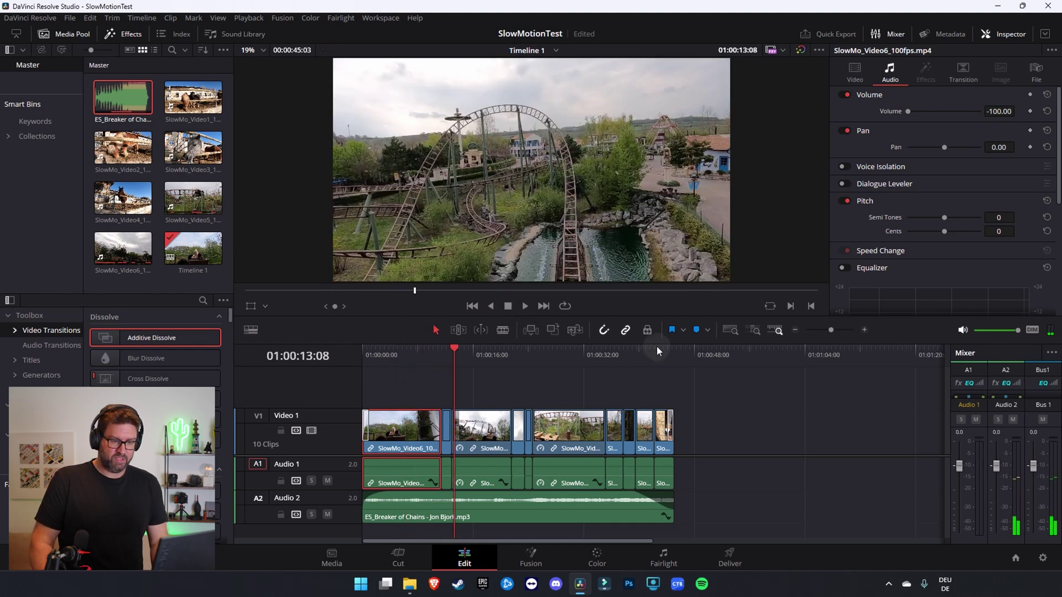
Step: Switch to the Deliver page, set the render location to the Desktop, and name the output file SlowMotionTest
{"action": "key", "text": "shift+8"}
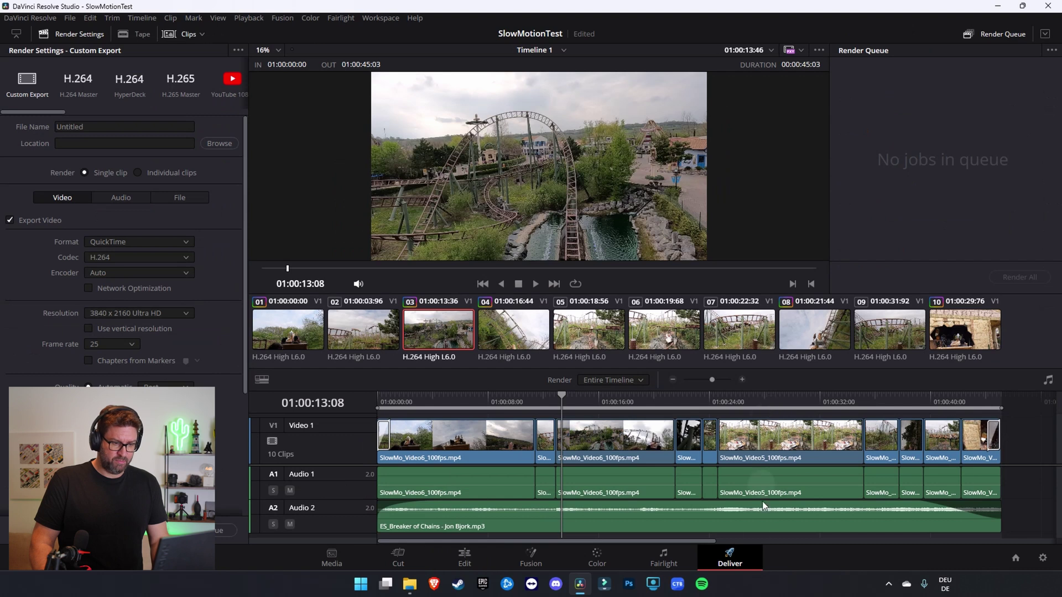
{"action": "left_click", "coordinate": [105, 142]}
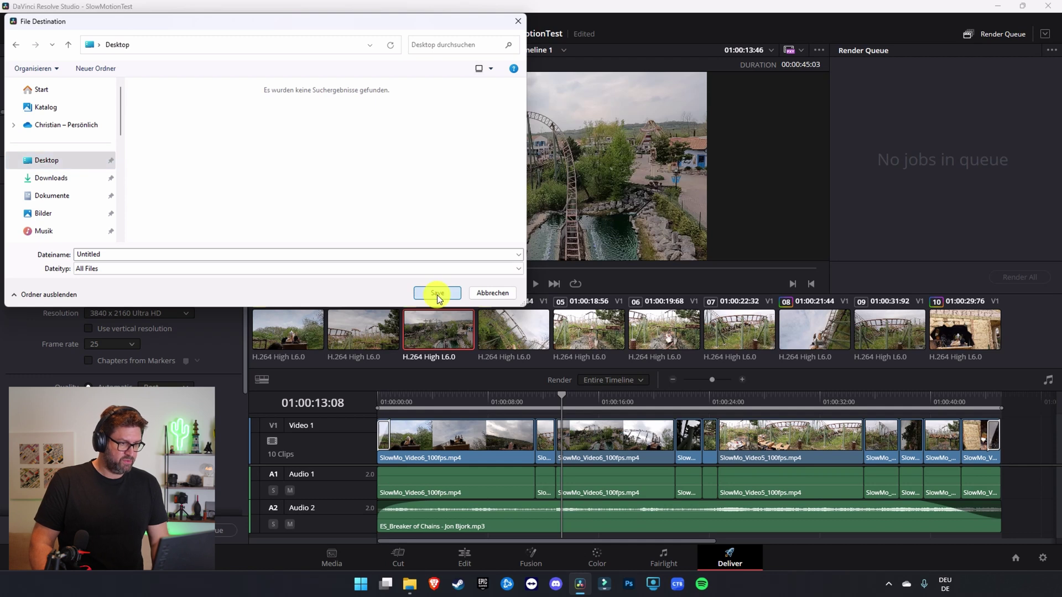
{"action": "left_click", "coordinate": [437, 293]}
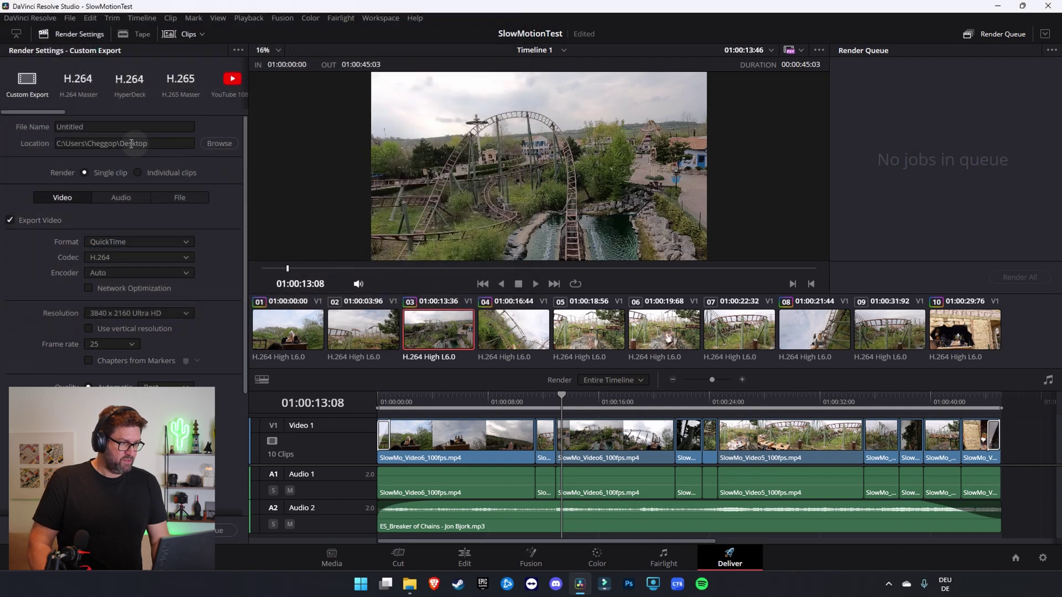
{"action": "double_click", "coordinate": [92, 126]}
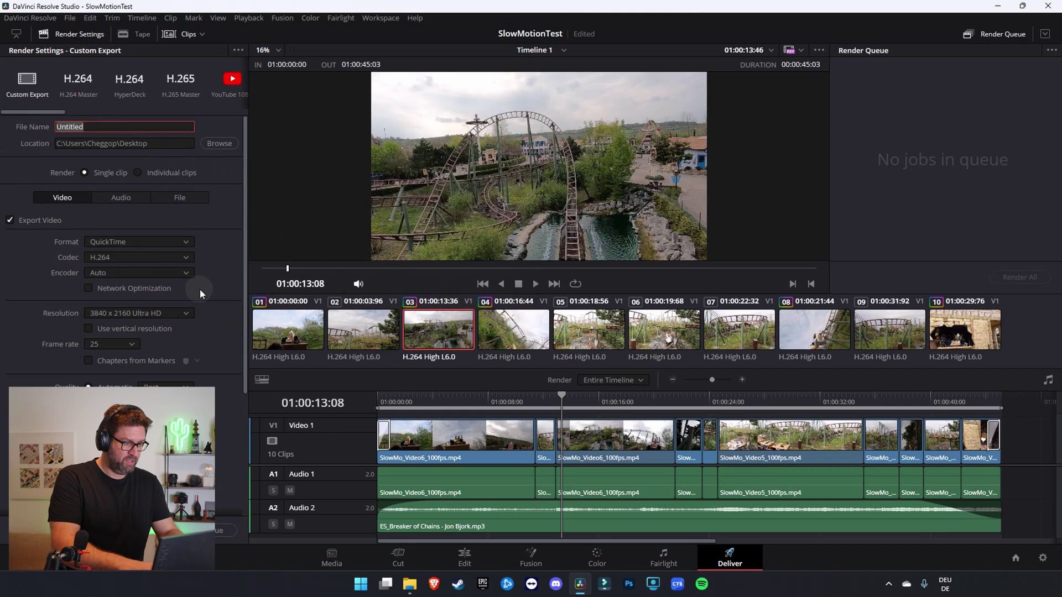
{"action": "type", "text": "SlowMotionTest"}
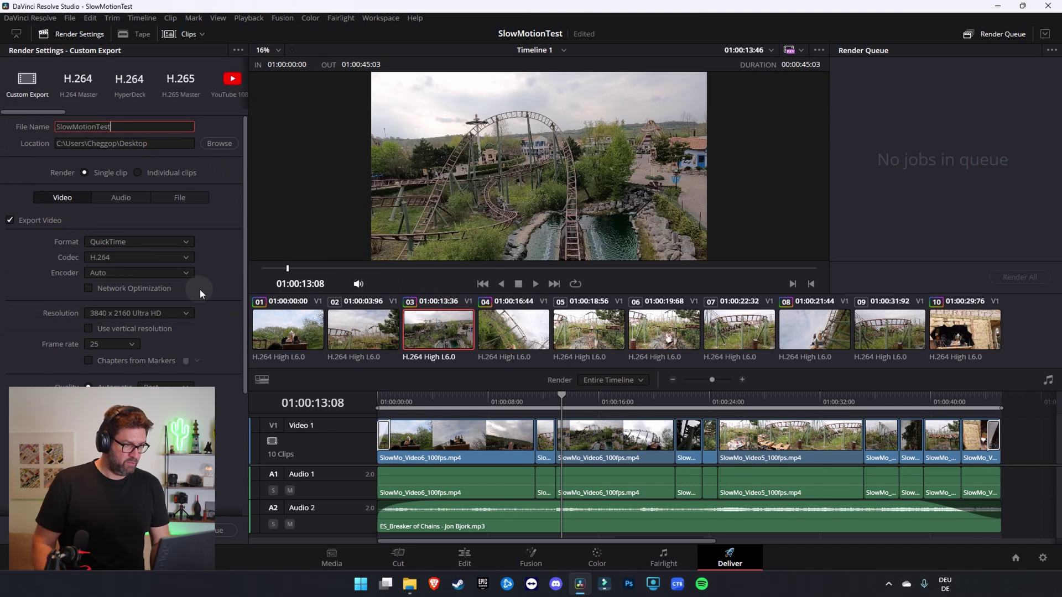
Step: Set the export format to MP4 and bring the quality and encoding settings into view
{"action": "left_click", "coordinate": [188, 241]}
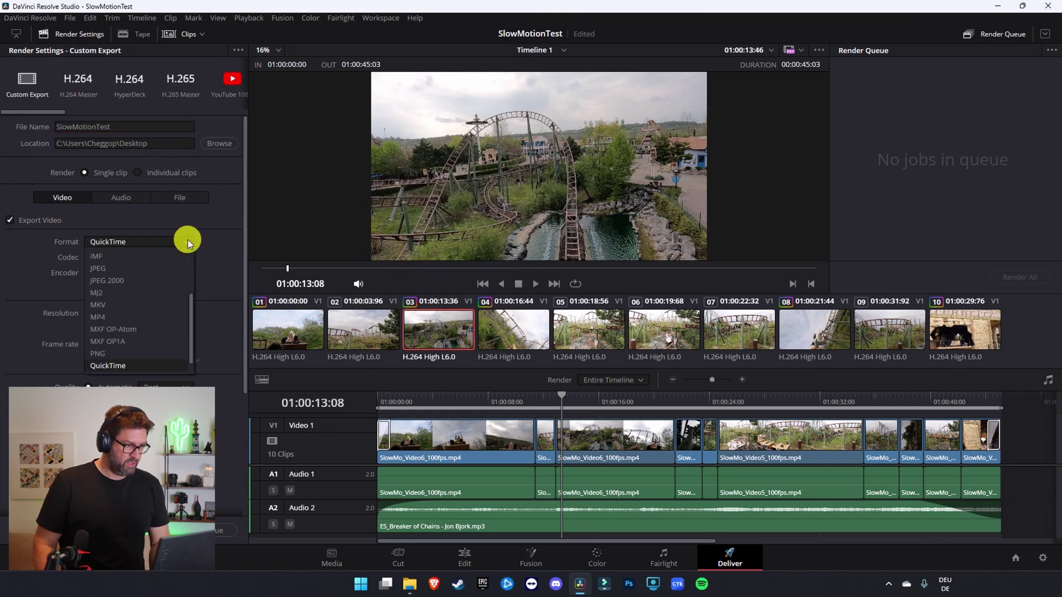
{"action": "left_click", "coordinate": [134, 316]}
{"action": "scroll", "coordinate": [201, 250], "scroll_direction": "down", "scroll_amount": 2}
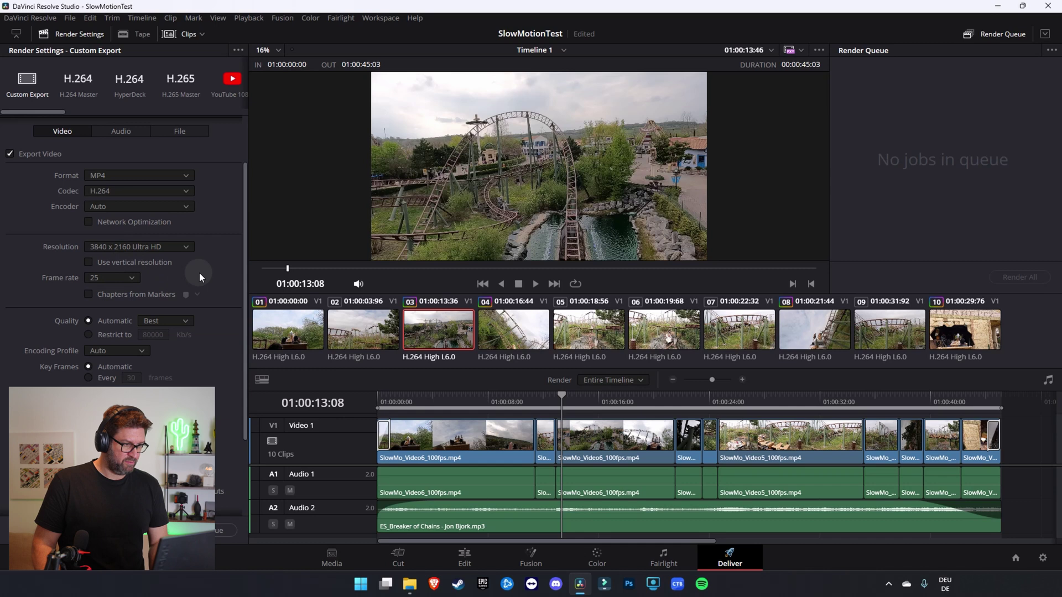
Step: Restrict the video export quality to 50000 Kb/s
{"action": "scroll", "coordinate": [199, 272], "scroll_direction": "down", "scroll_amount": 1}
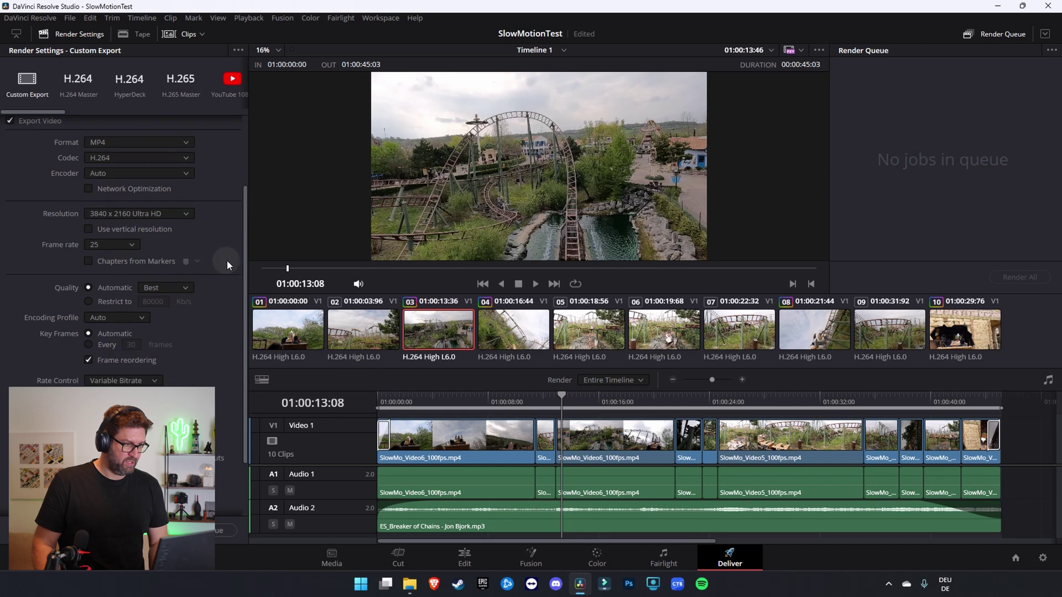
{"action": "left_click", "coordinate": [107, 301]}
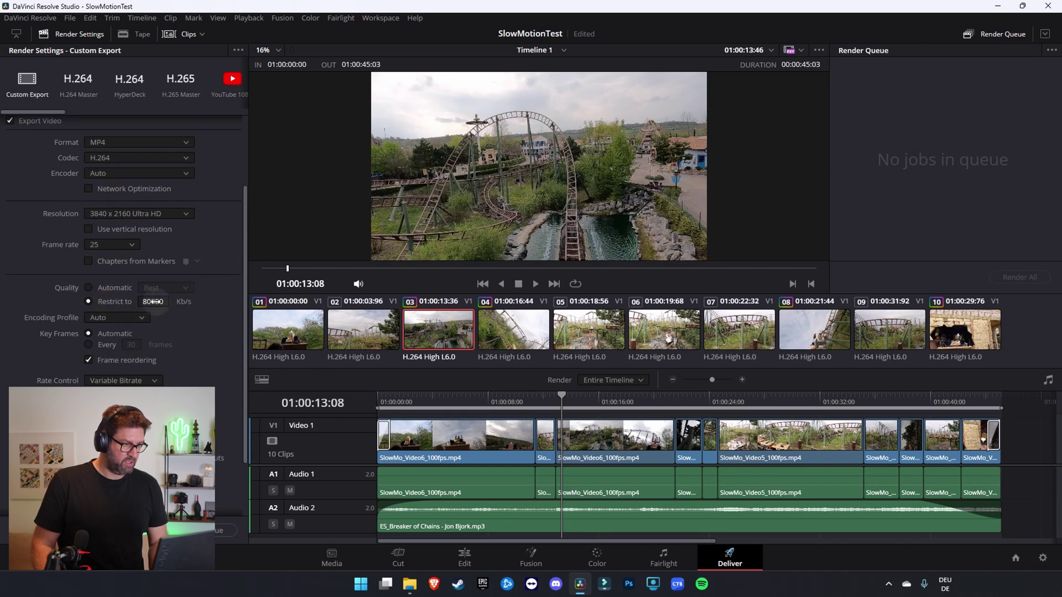
{"action": "key", "text": "BackSpace"}
{"action": "key", "text": "BackSpace"}
{"action": "key", "text": "BackSpace"}
{"action": "key", "text": "BackSpace"}
{"action": "key", "text": "BackSpace"}
{"action": "type", "text": "50000"}
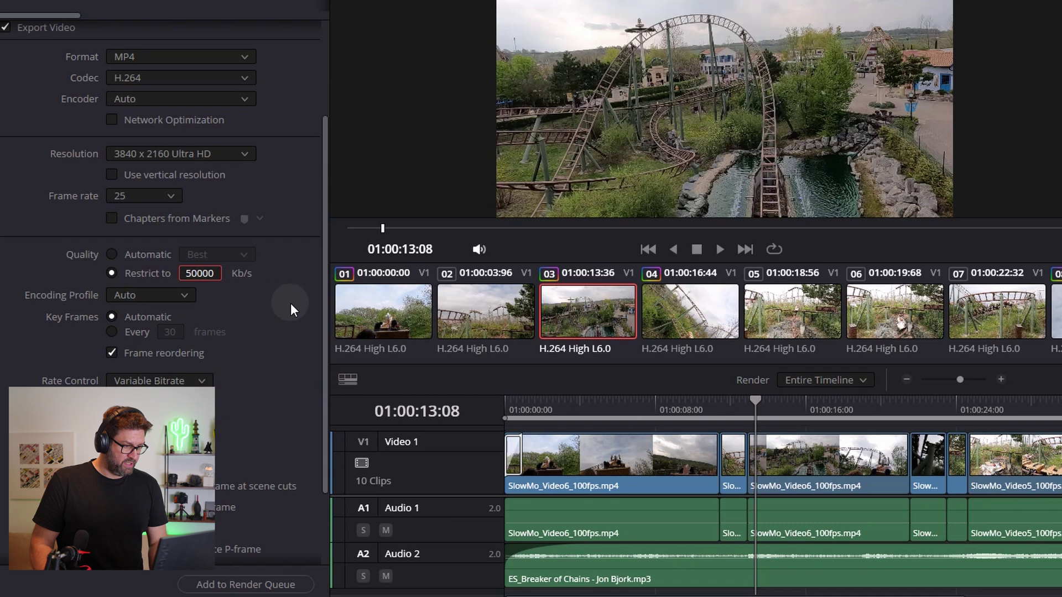
Step: Add the SlowMotionTest export to the render queue and render it, and save the project
{"action": "scroll", "coordinate": [220, 323], "scroll_direction": "down", "scroll_amount": 3}
{"action": "left_click", "coordinate": [236, 586]}
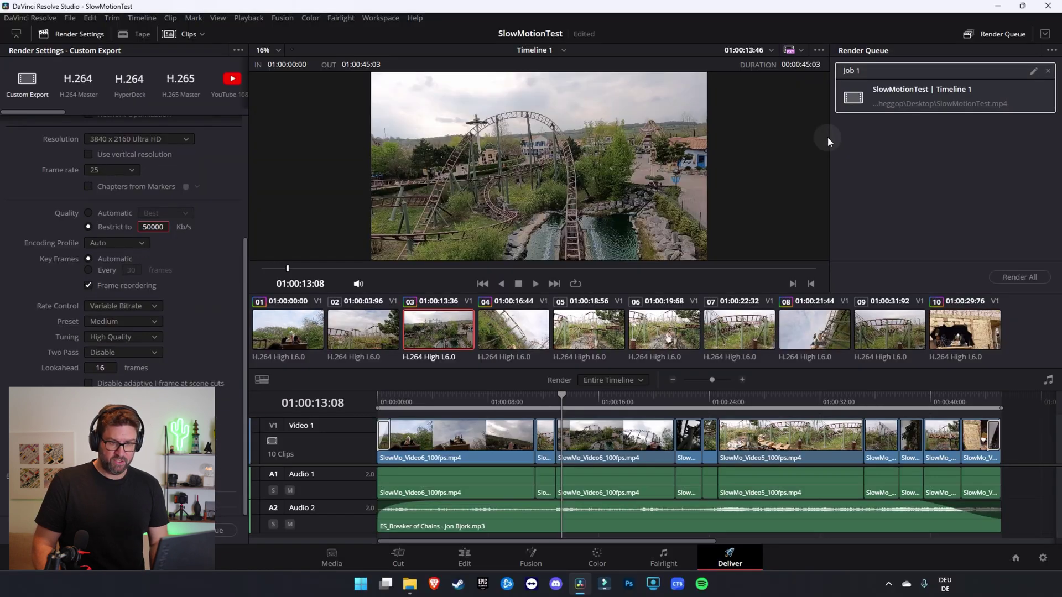
{"action": "left_click", "coordinate": [1019, 277]}
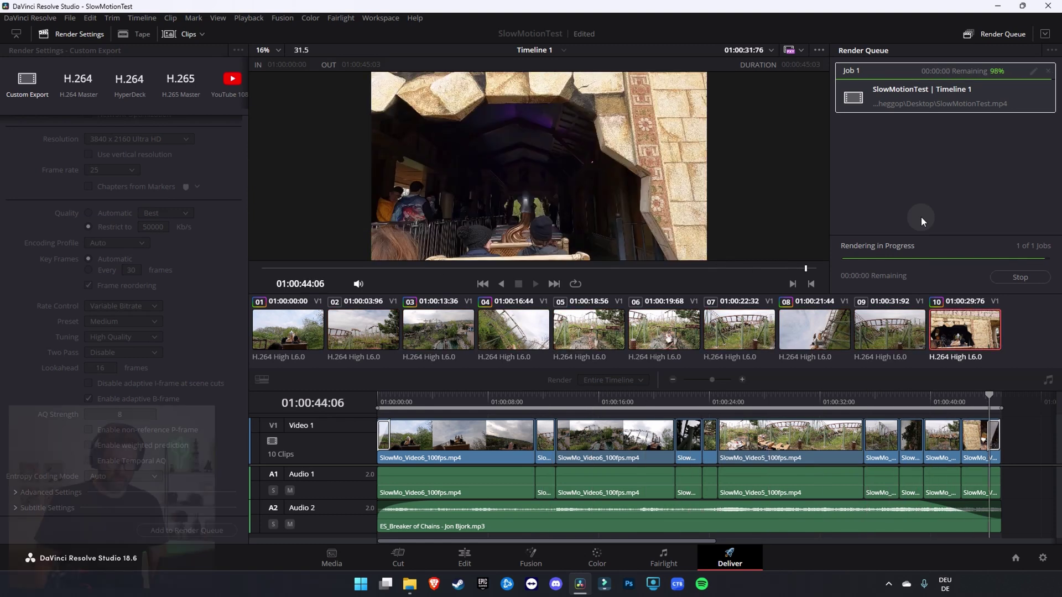
{"action": "left_click", "coordinate": [70, 18]}
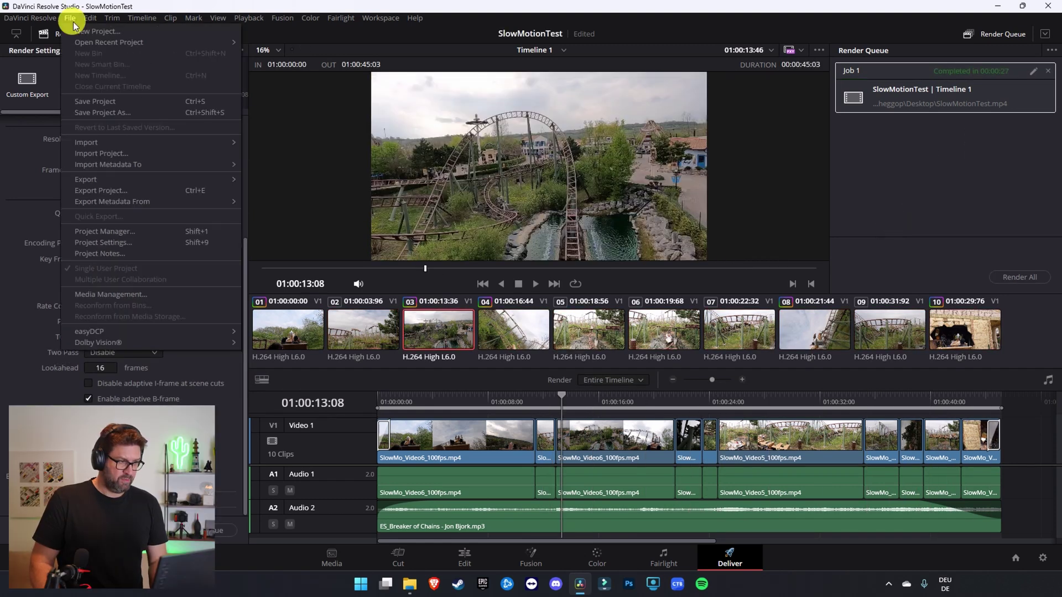
{"action": "left_click", "coordinate": [95, 105]}
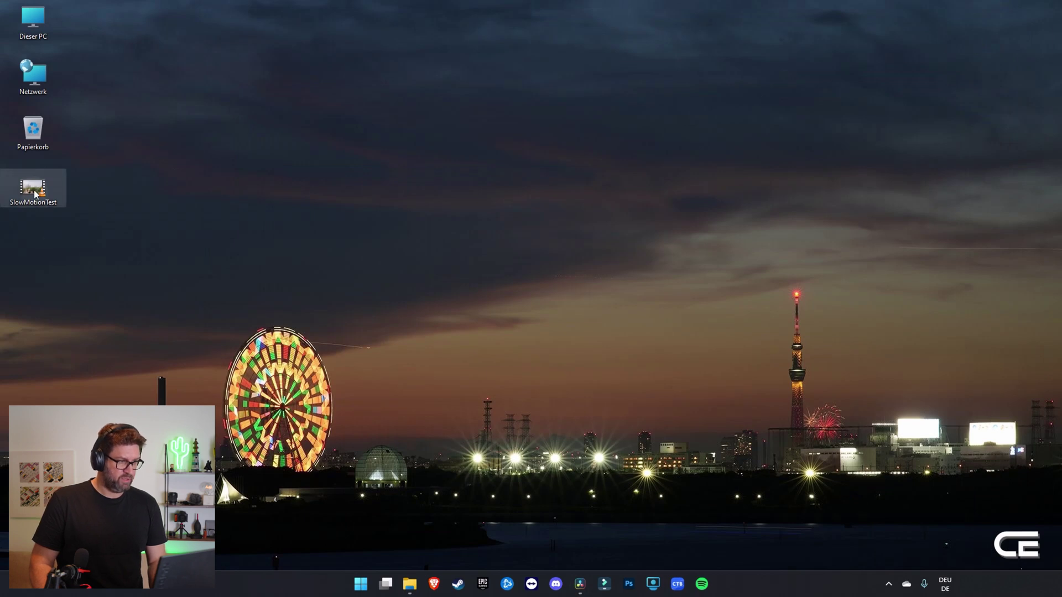
Step: Open the rendered SlowMotionTest video from the desktop in VLC media player and view it full screen
{"action": "double_click", "coordinate": [34, 191]}
{"action": "double_click", "coordinate": [436, 215]}
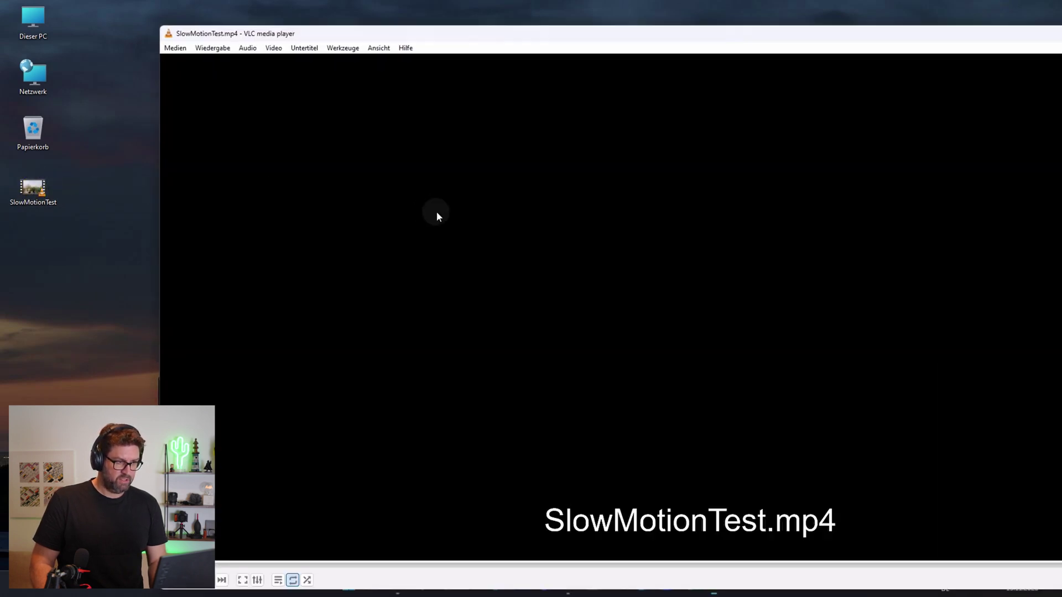